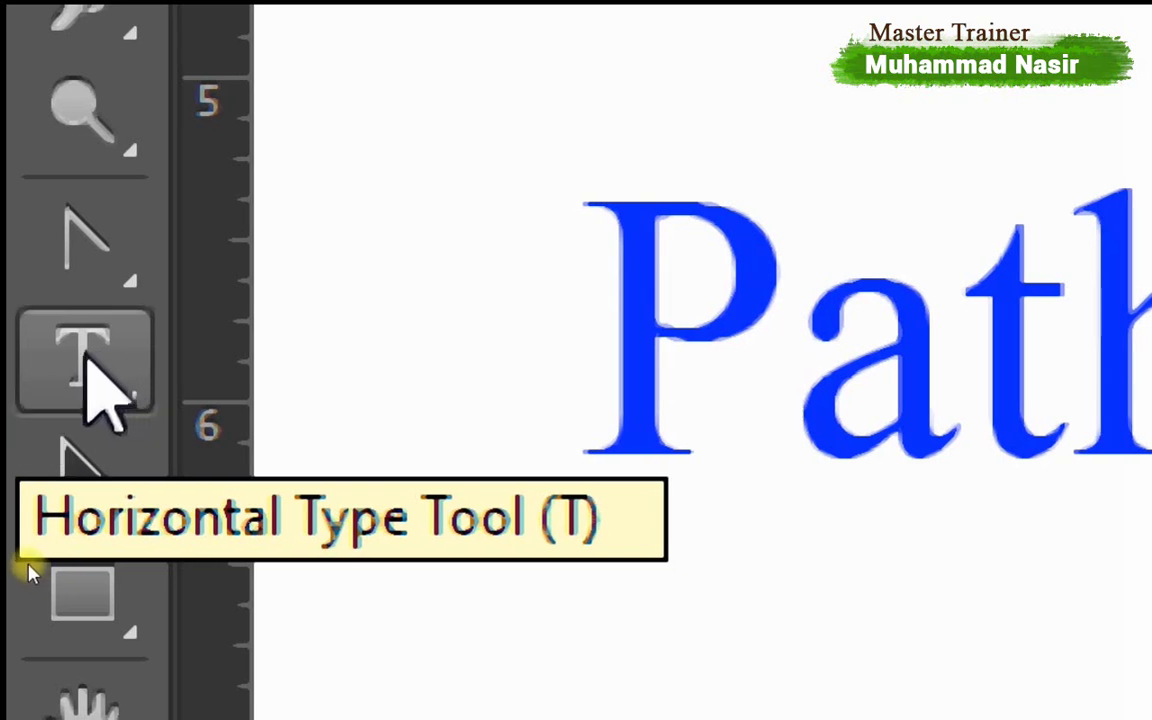
- Review the Type tool variants, keep the Horizontal Type Tool active, and zoom to 200%
left_click(90, 365)
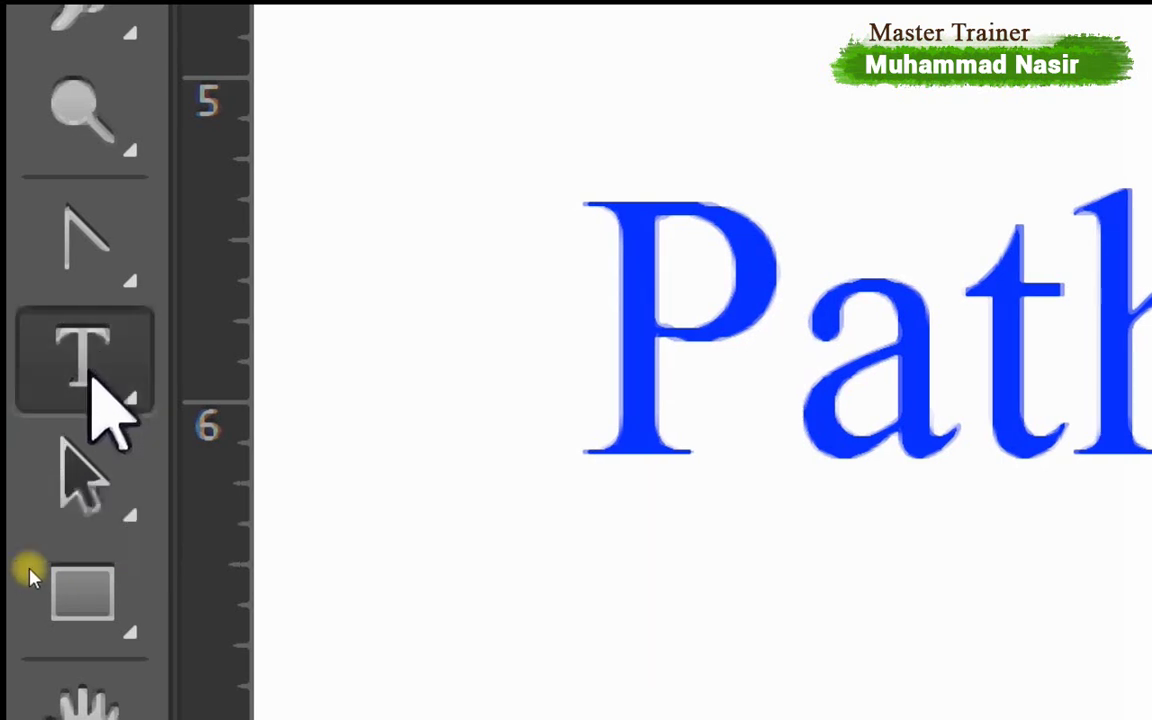
right_click(92, 378)
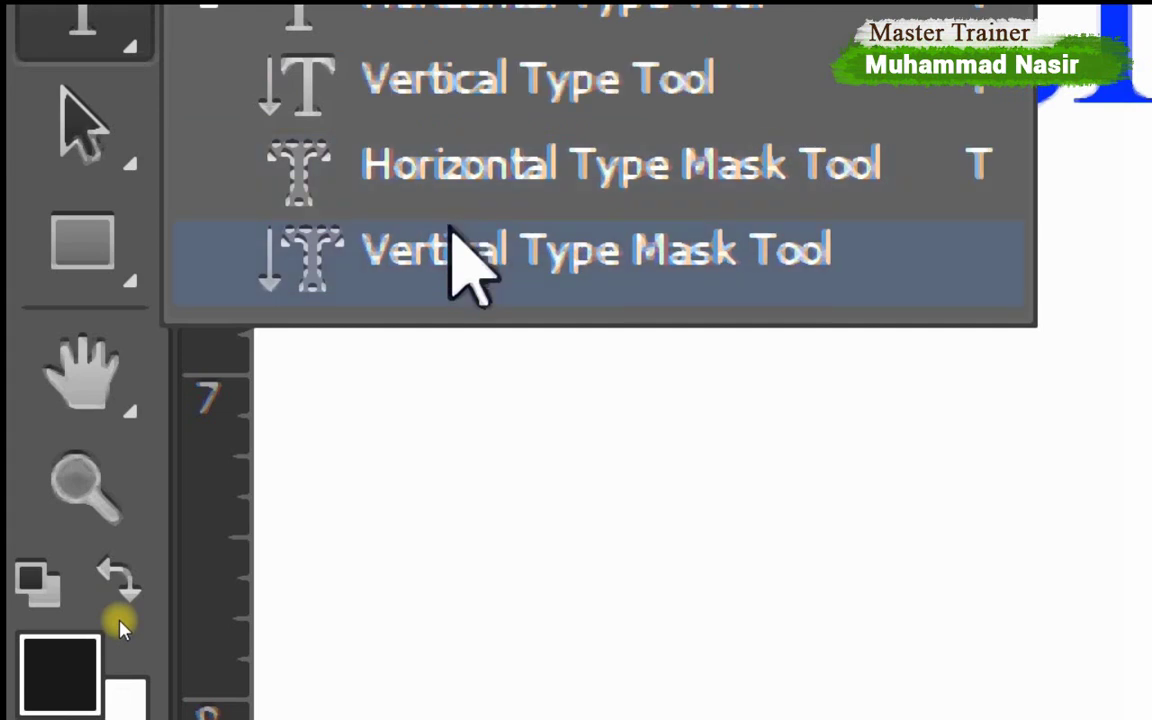
left_click(419, 214)
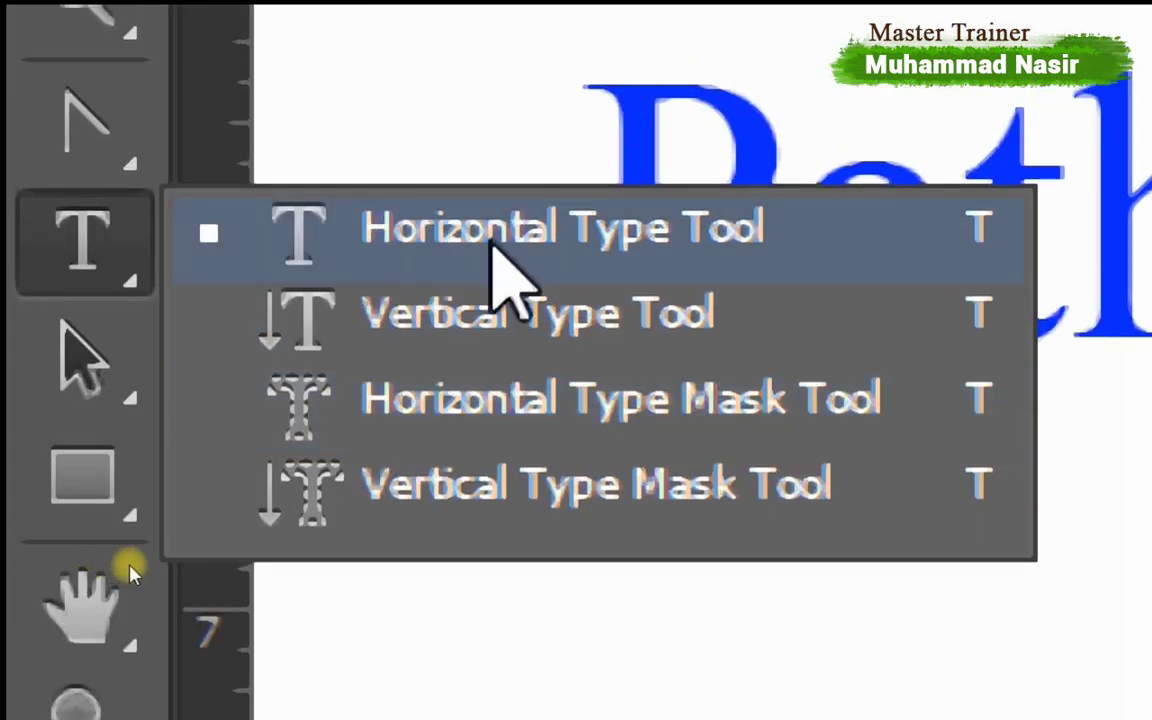
left_click(495, 245)
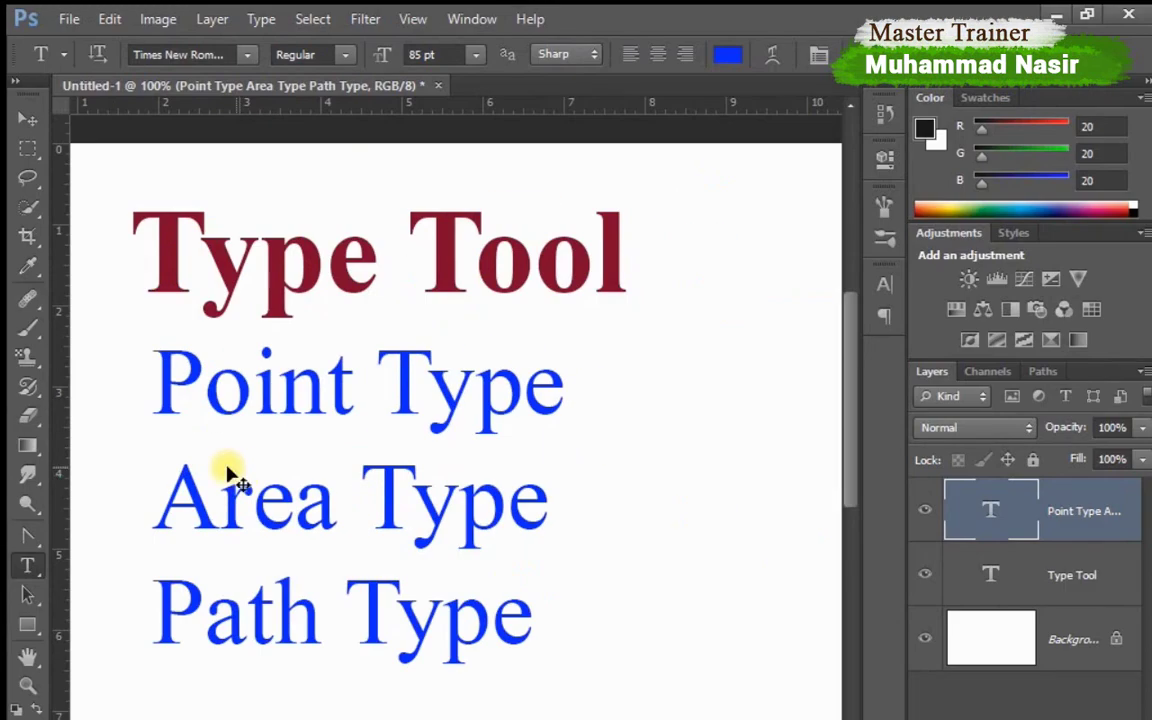
key("ctrl+plus")
mouse_move(275, 452)
left_mouse_down()
mouse_move(383, 452)
mouse_move(504, 380)
left_mouse_up()
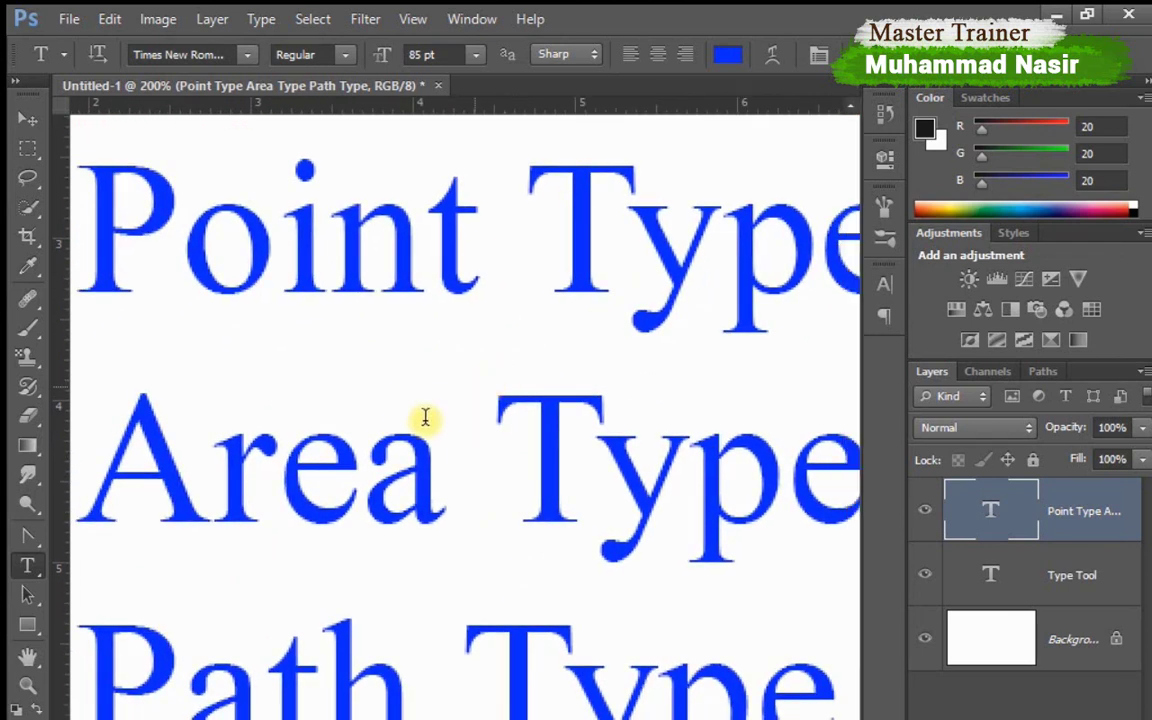
key("Tab")
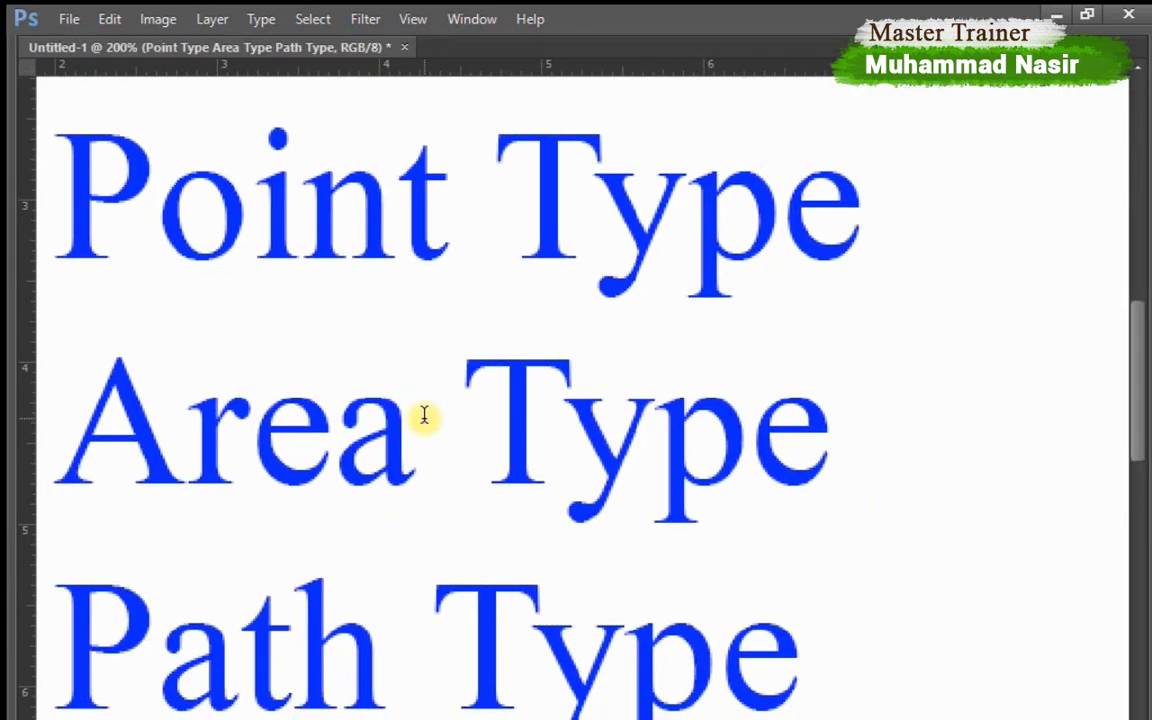
key("ctrl+minus")
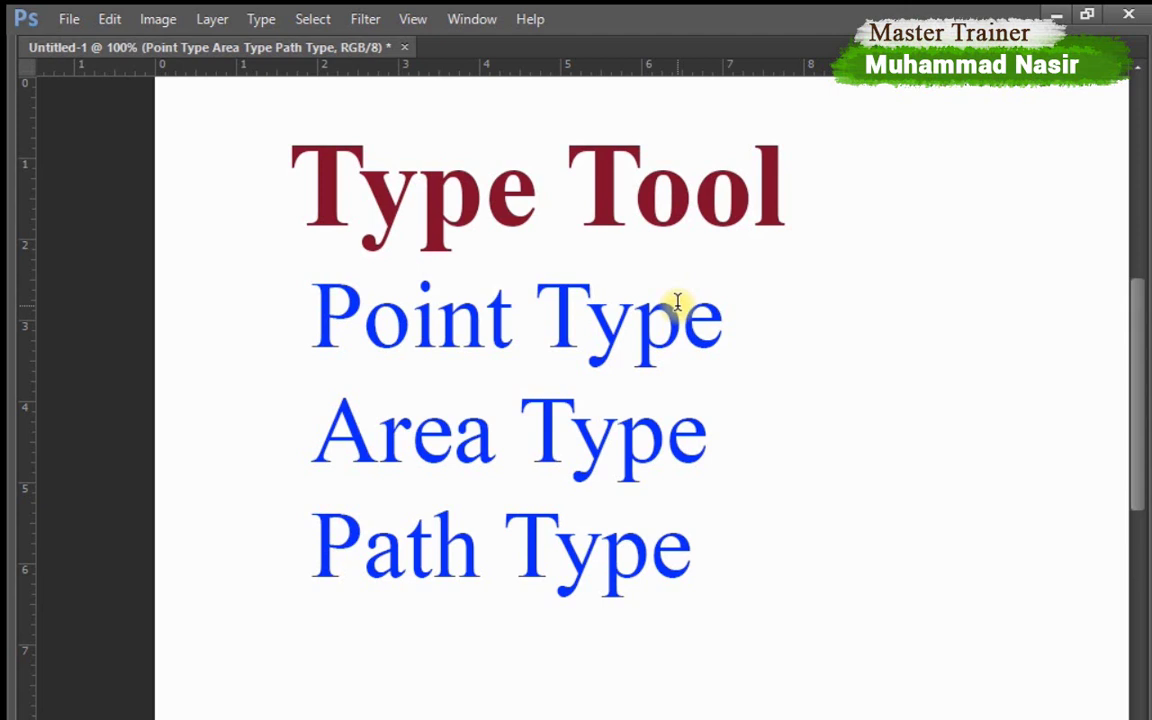
key("Tab")
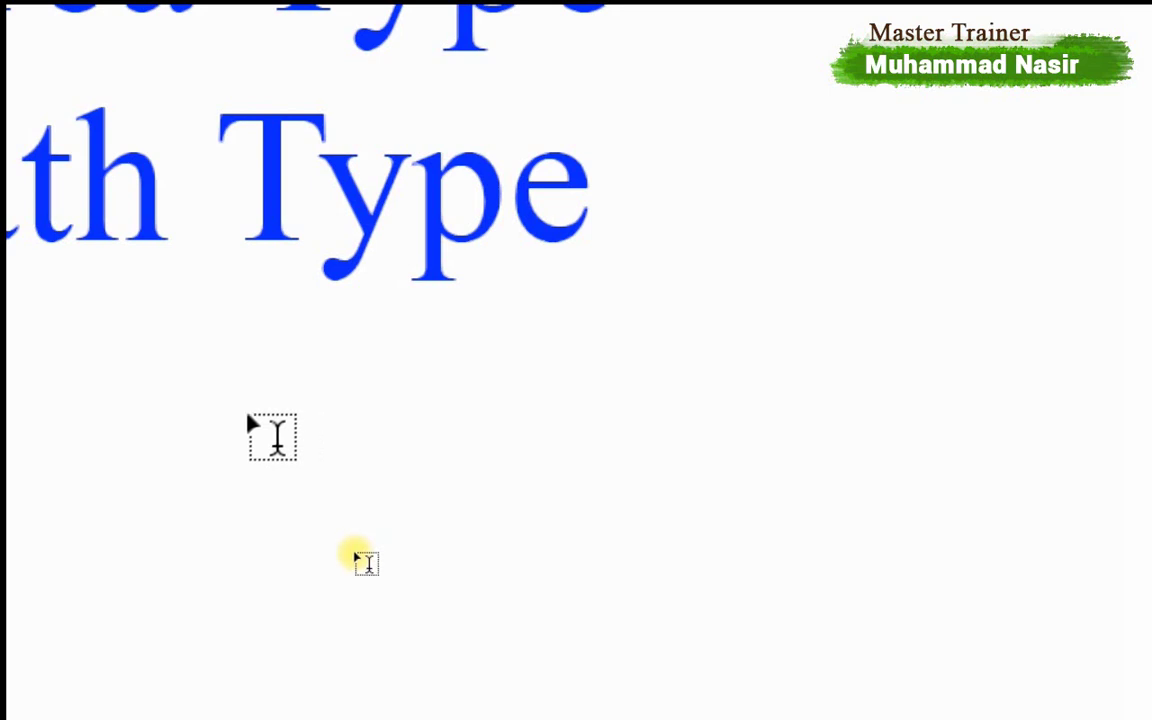
- Add the person's name as a committed blue text line below the Path Type heading
left_click(230, 440)
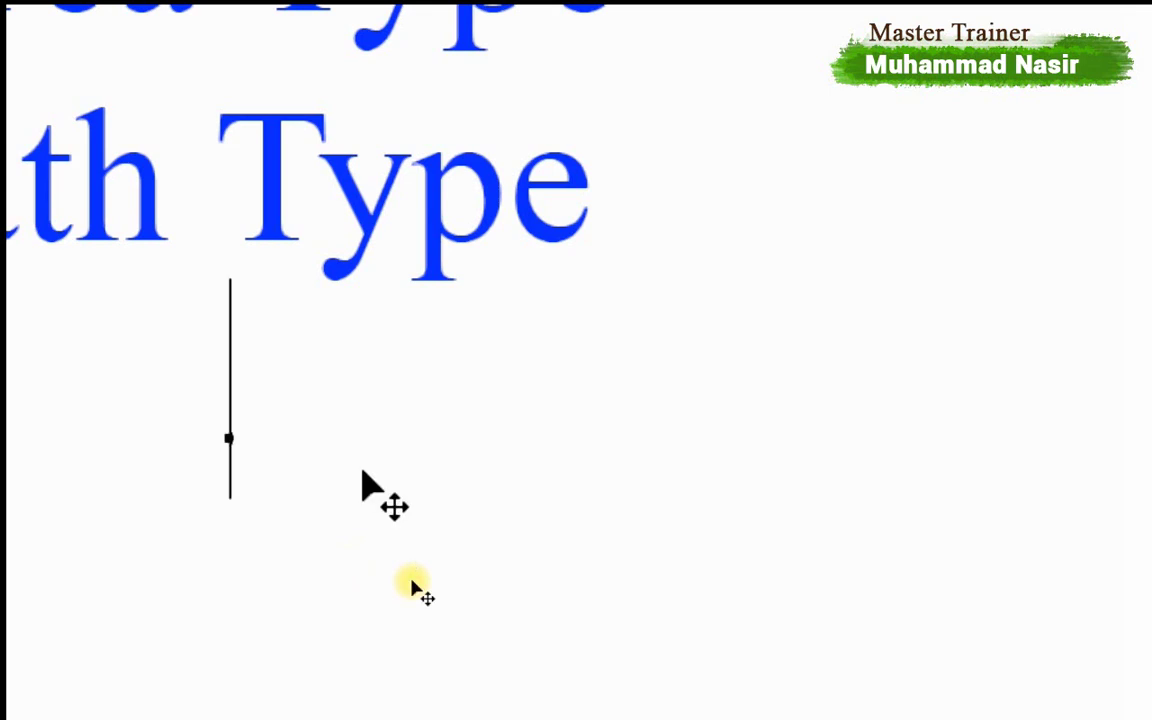
type("nasir")
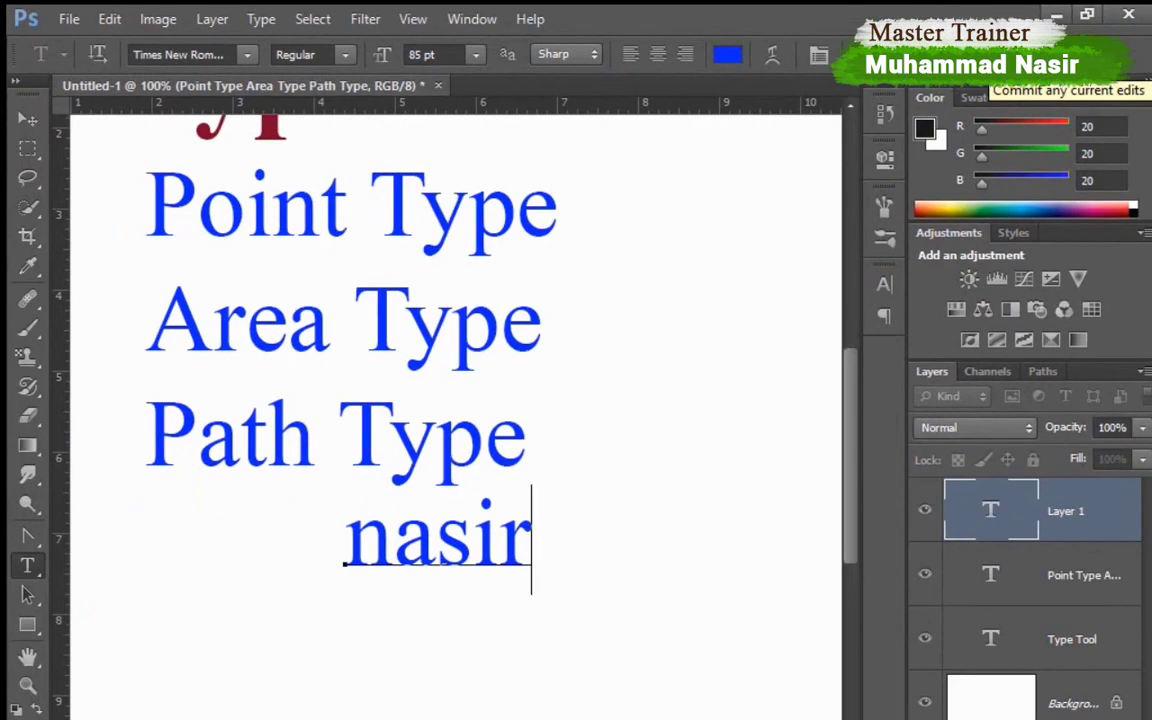
left_click(886, 55)
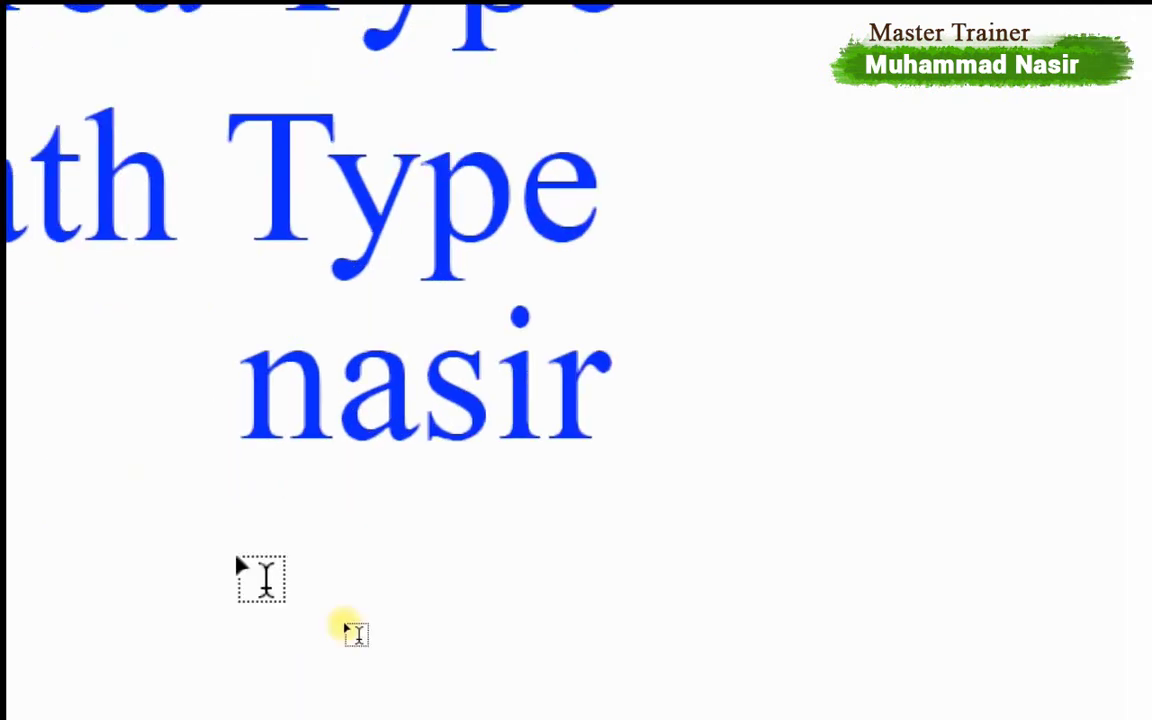
- Start a new text line below the name reading 'graphics design'
left_click(270, 568)
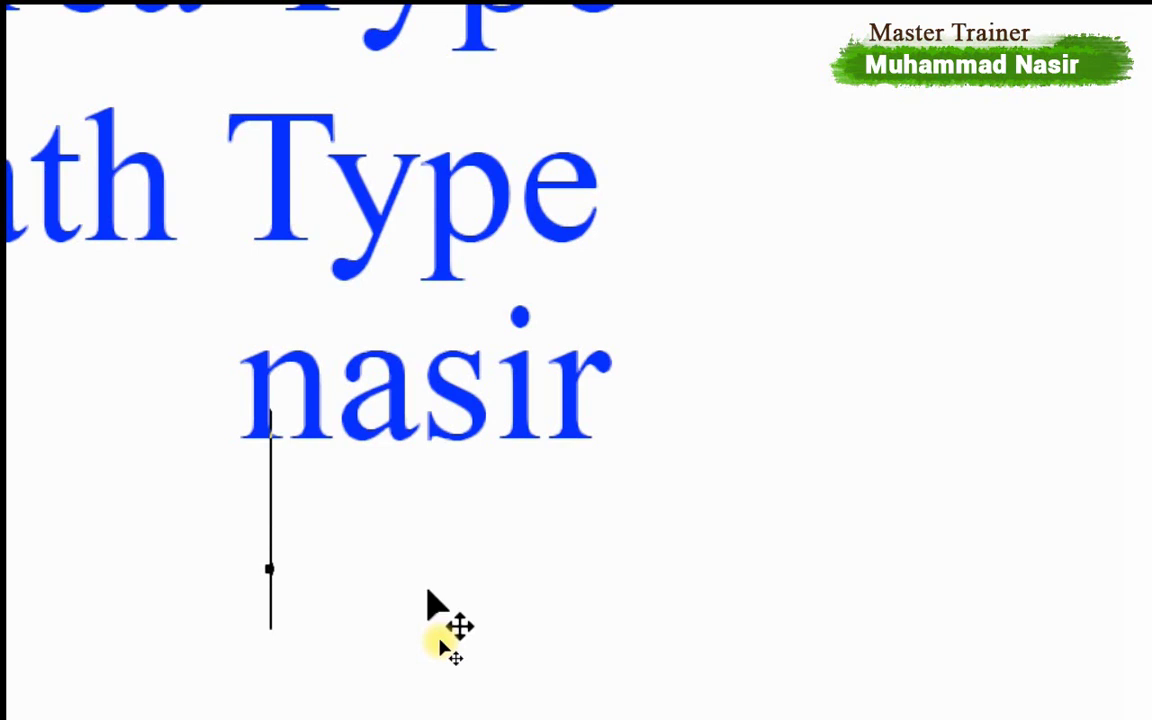
type("grap")
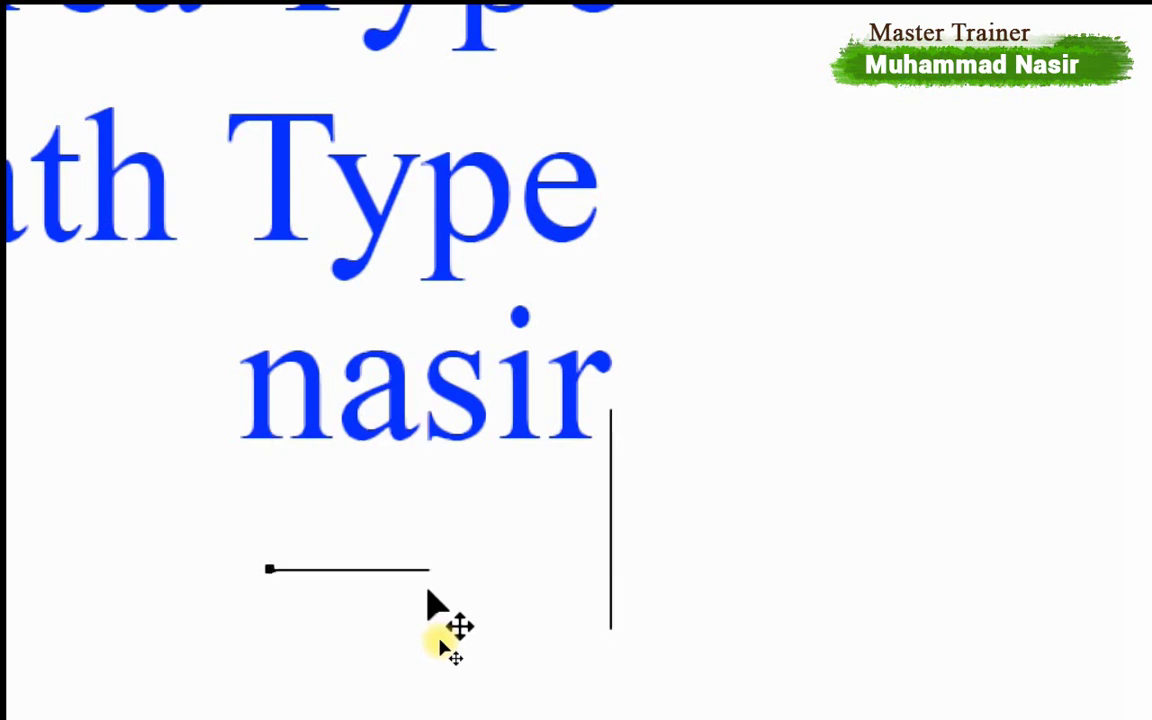
type("hics s")
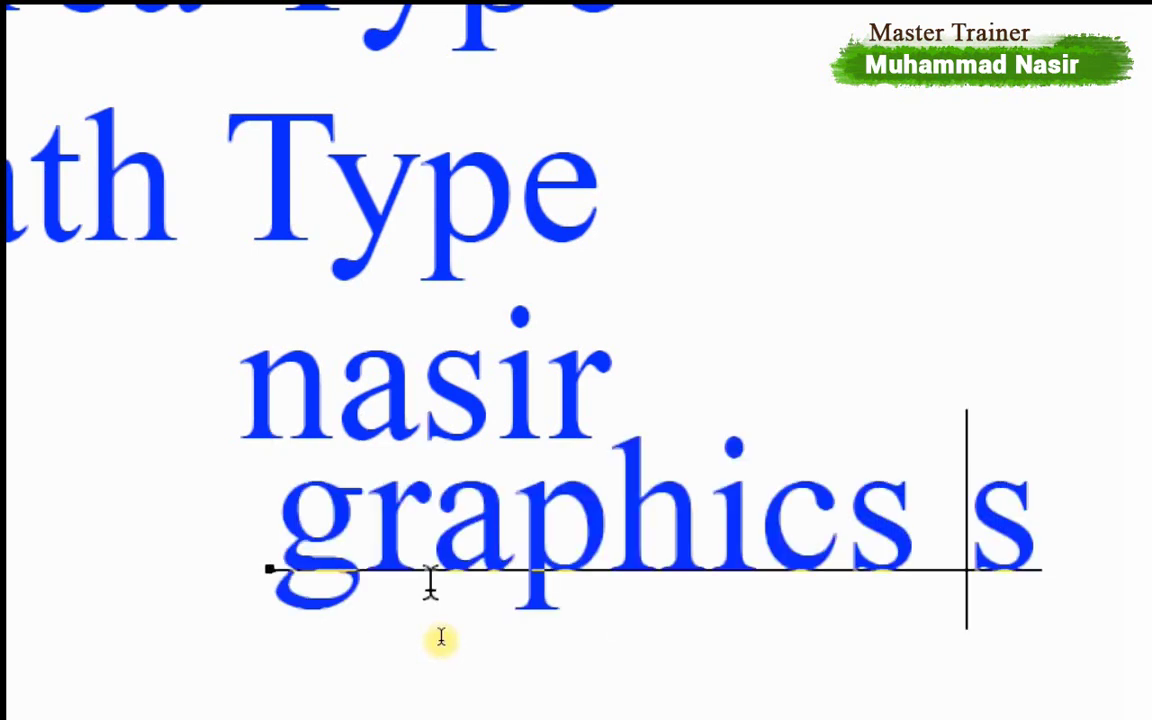
key("BackSpace")
type("des")
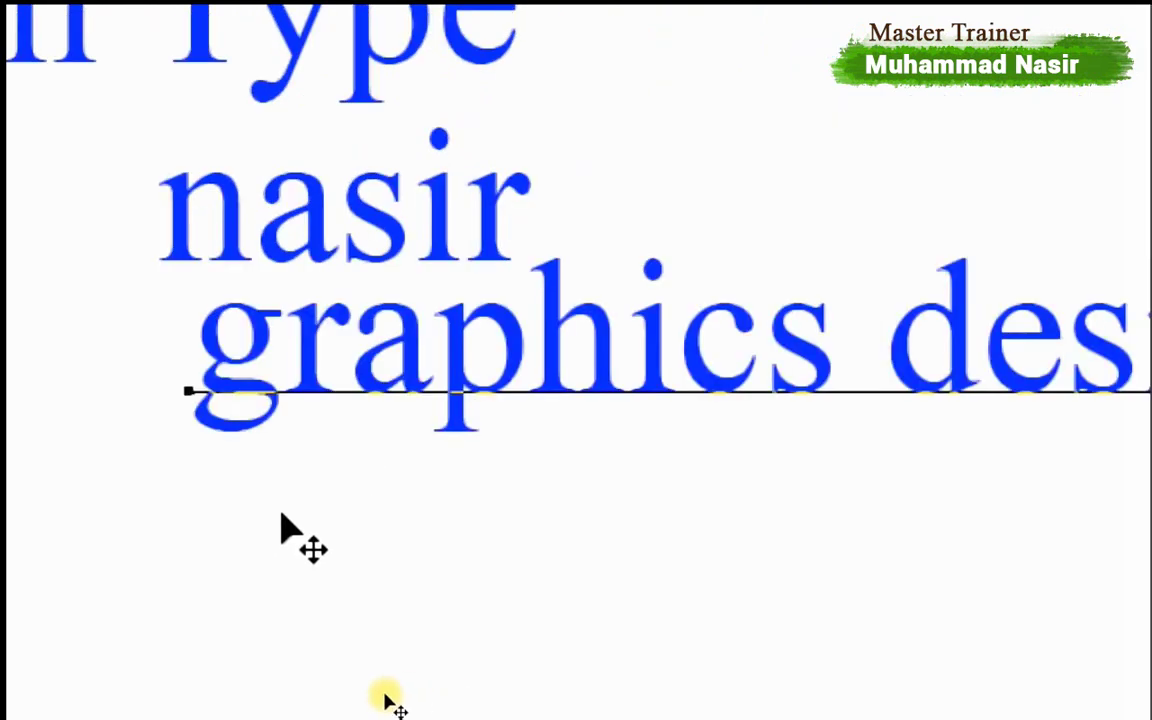
- Move the 'graphics design' line lower and left, delete stray plus signs, and commit
left_click_drag(283, 522, 96, 532)
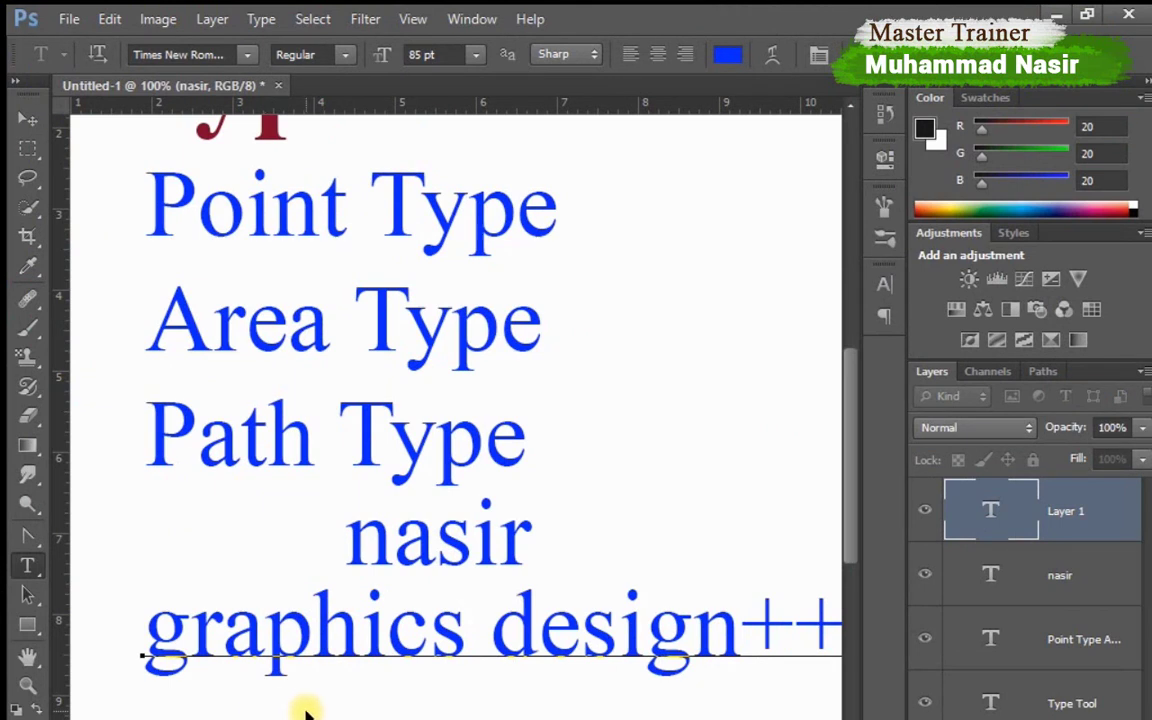
left_click_drag(265, 712, 290, 712)
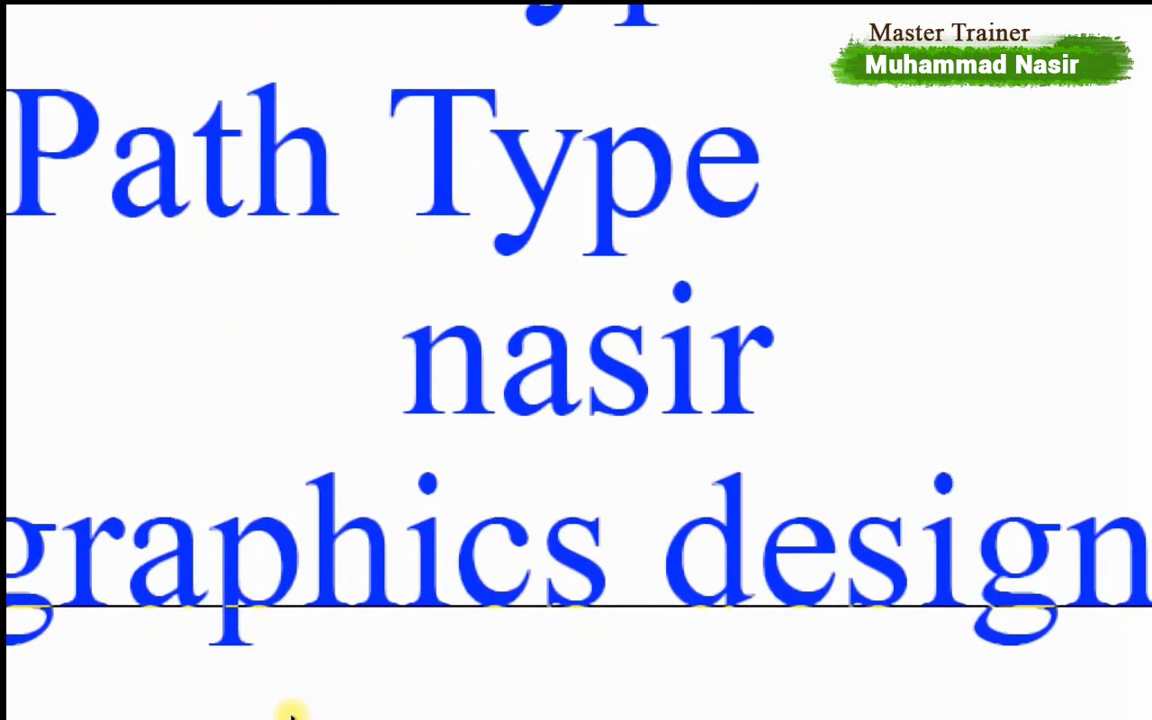
left_click(883, 615)
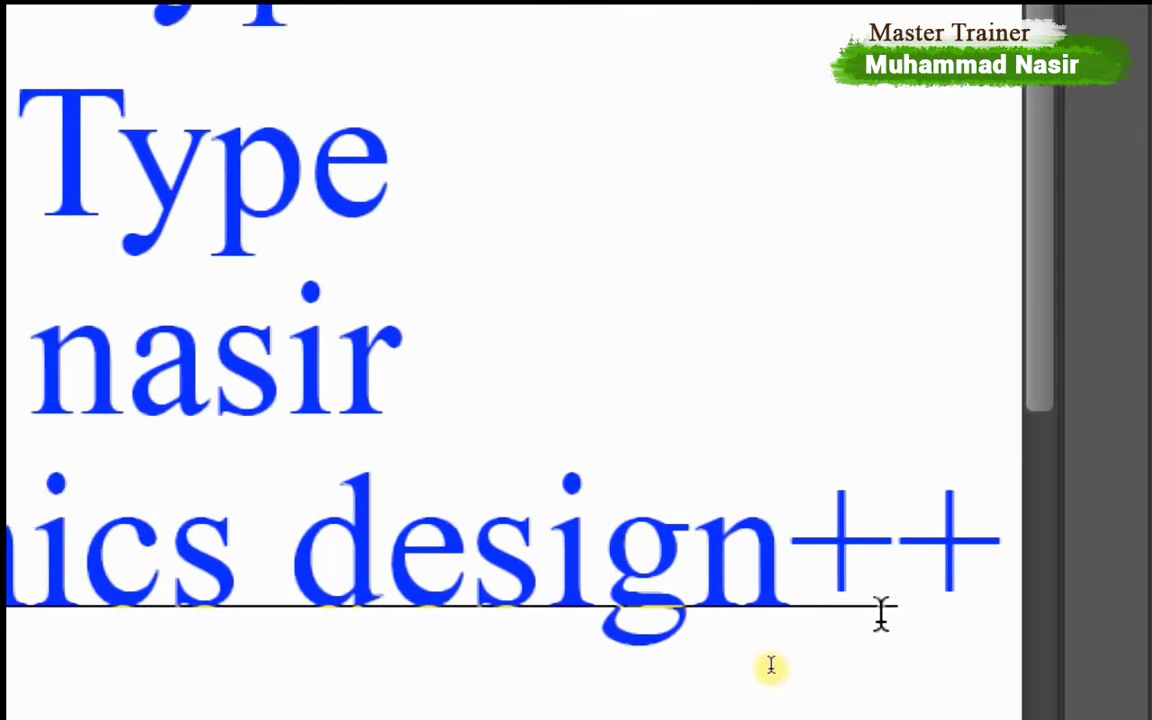
key("BackSpace")
key("Delete")
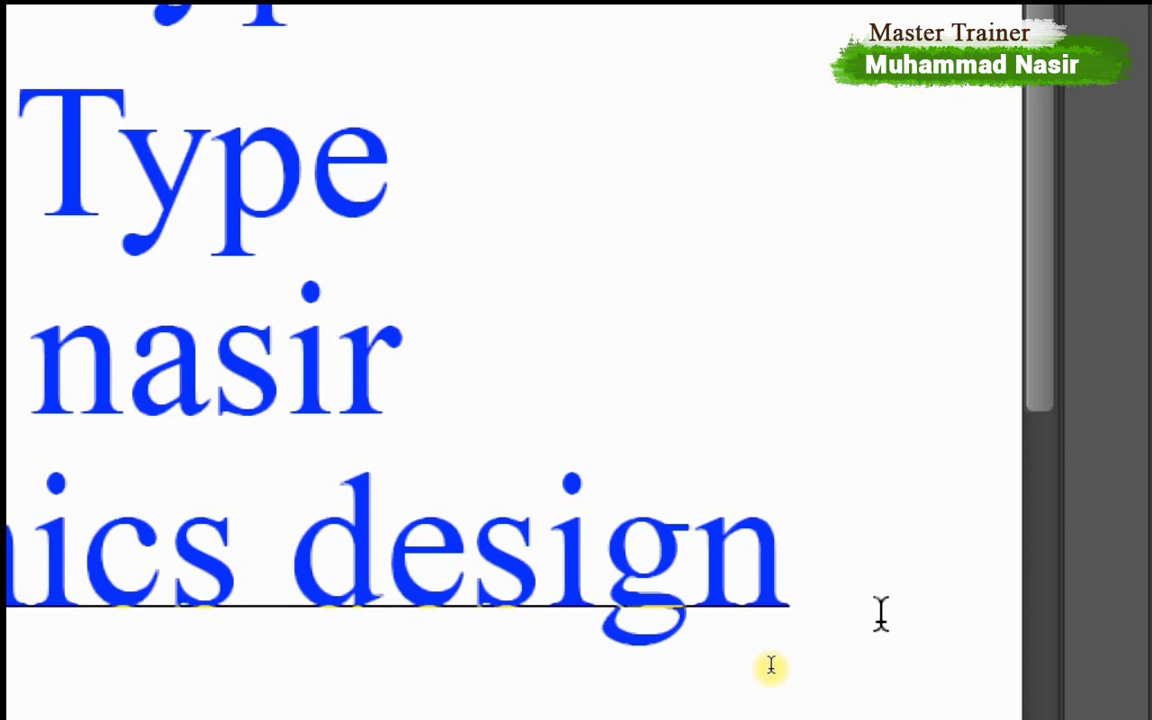
key("Escape")
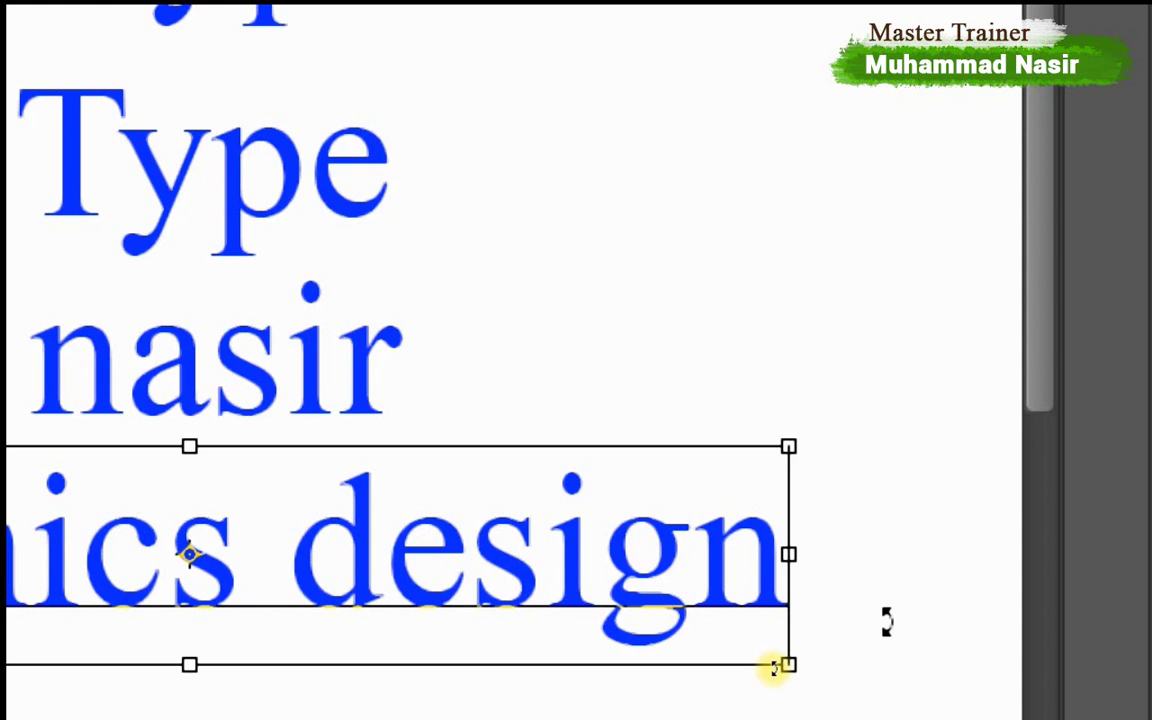
left_click(776, 667)
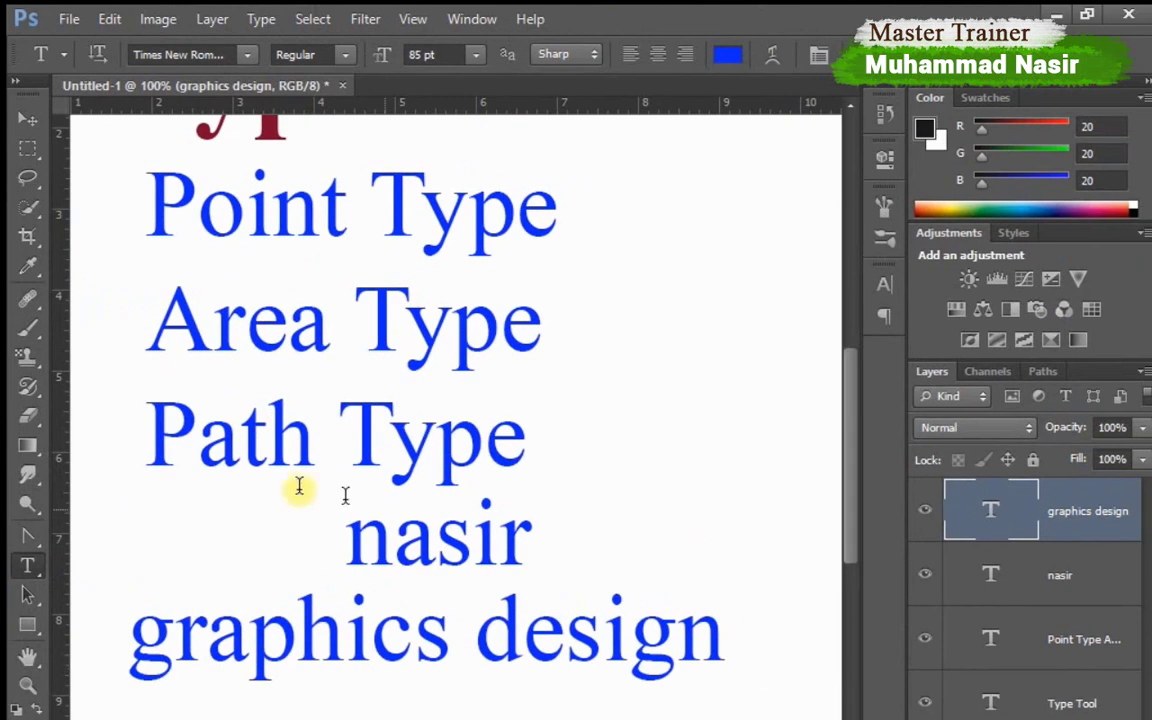
- Add a committed 'my name' text line below 'graphics design'
scroll(290, 480, "down", 2)
scroll(284, 473, "down", 3)
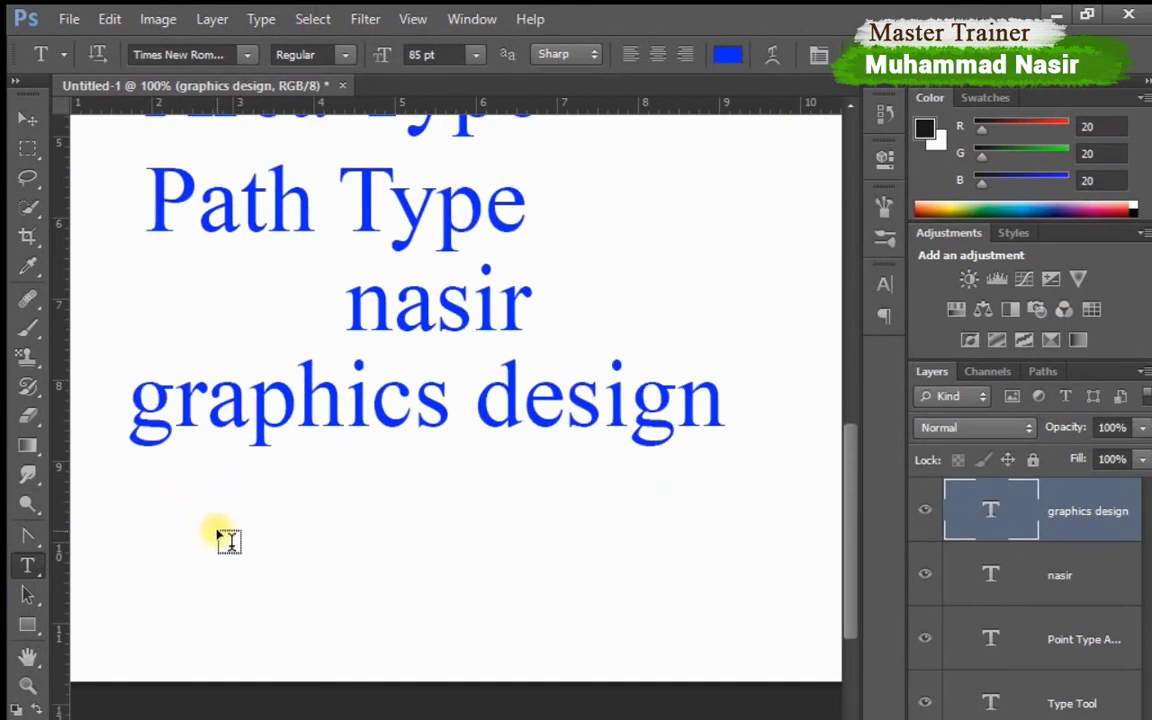
left_click(212, 517)
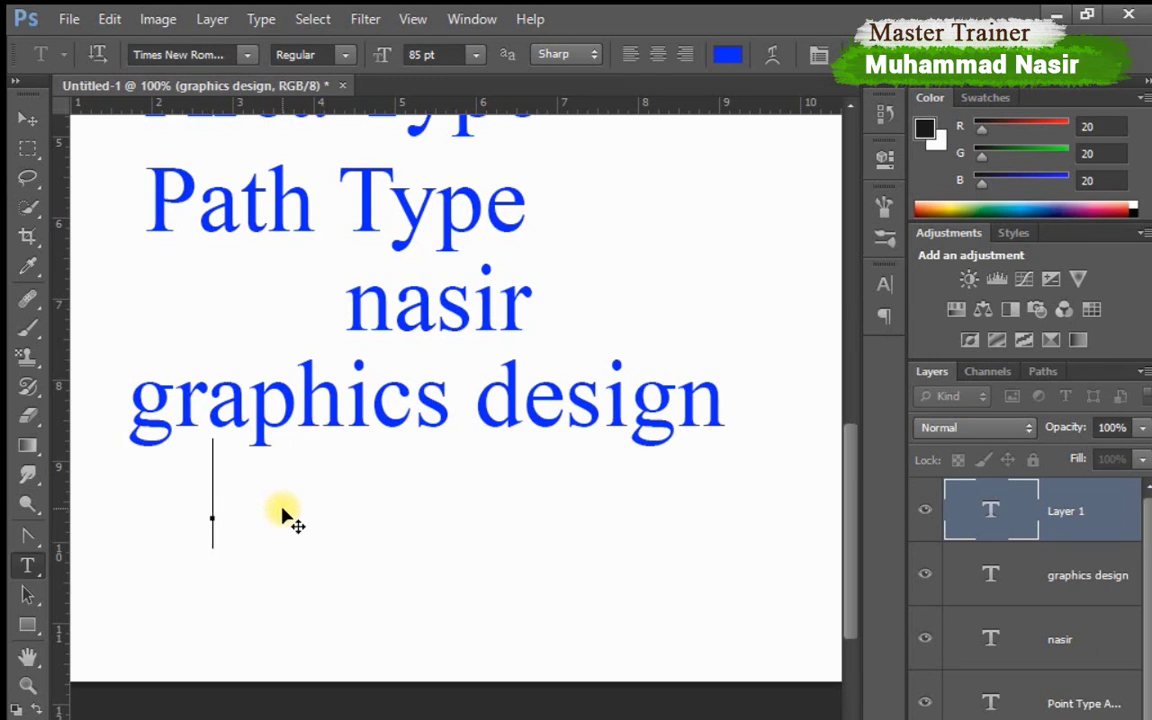
type("my name")
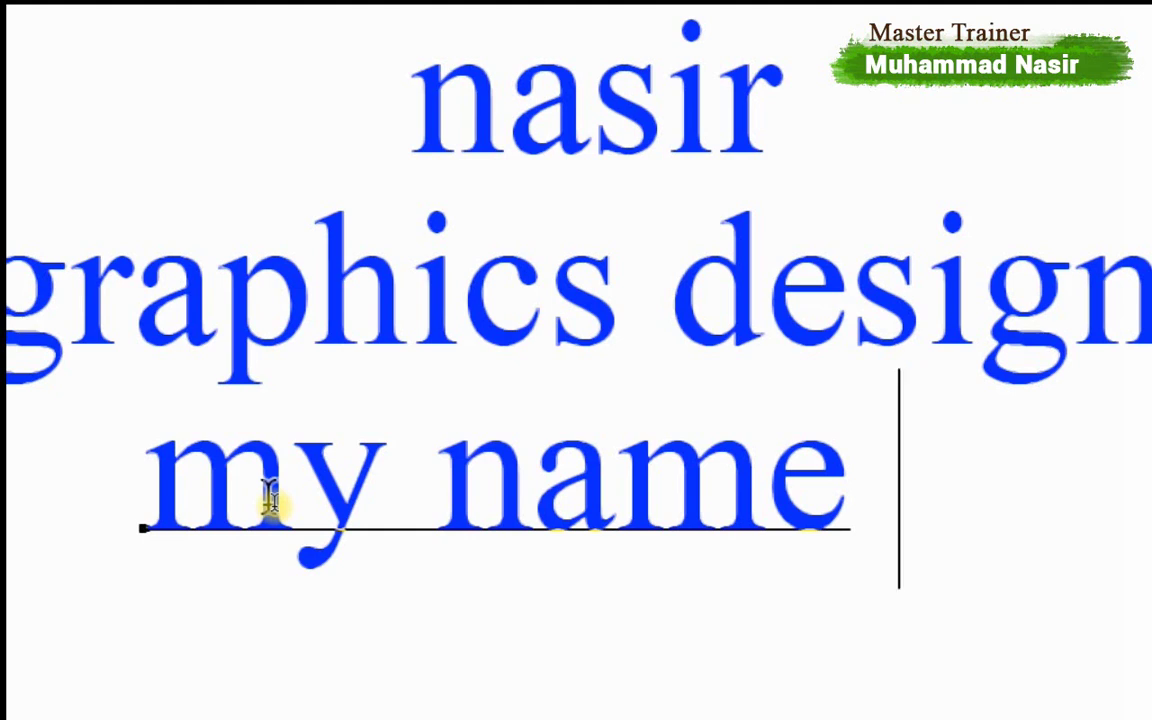
left_click(216, 488)
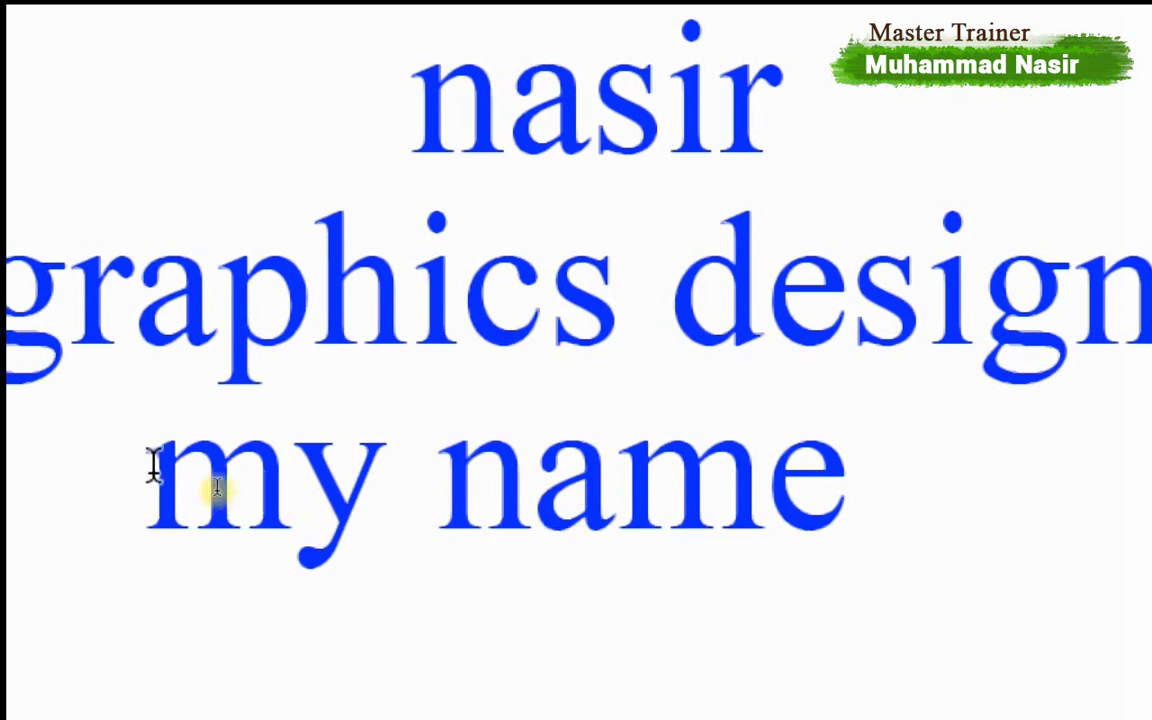
- Re-enter the 'my name' text, add a new line, and remove the stray letters
left_click(752, 462)
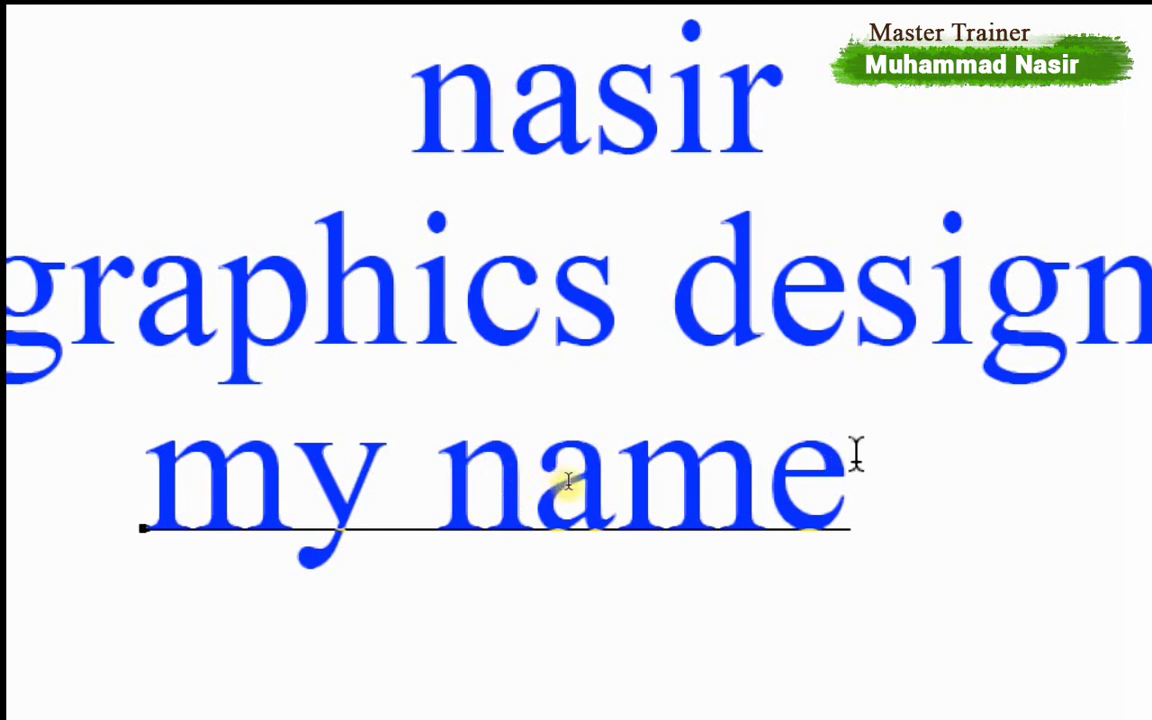
key("Return")
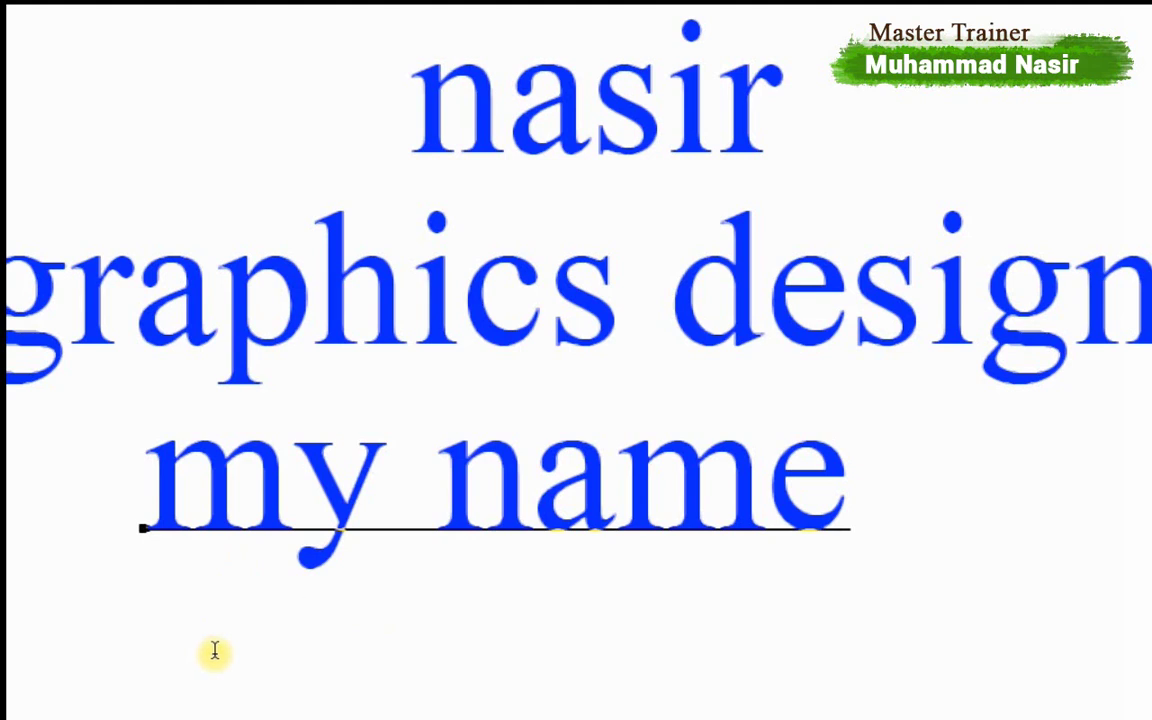
type("dfdf")
key("Left")
key("Left")
key("Left")
key("Left")
key("Left")
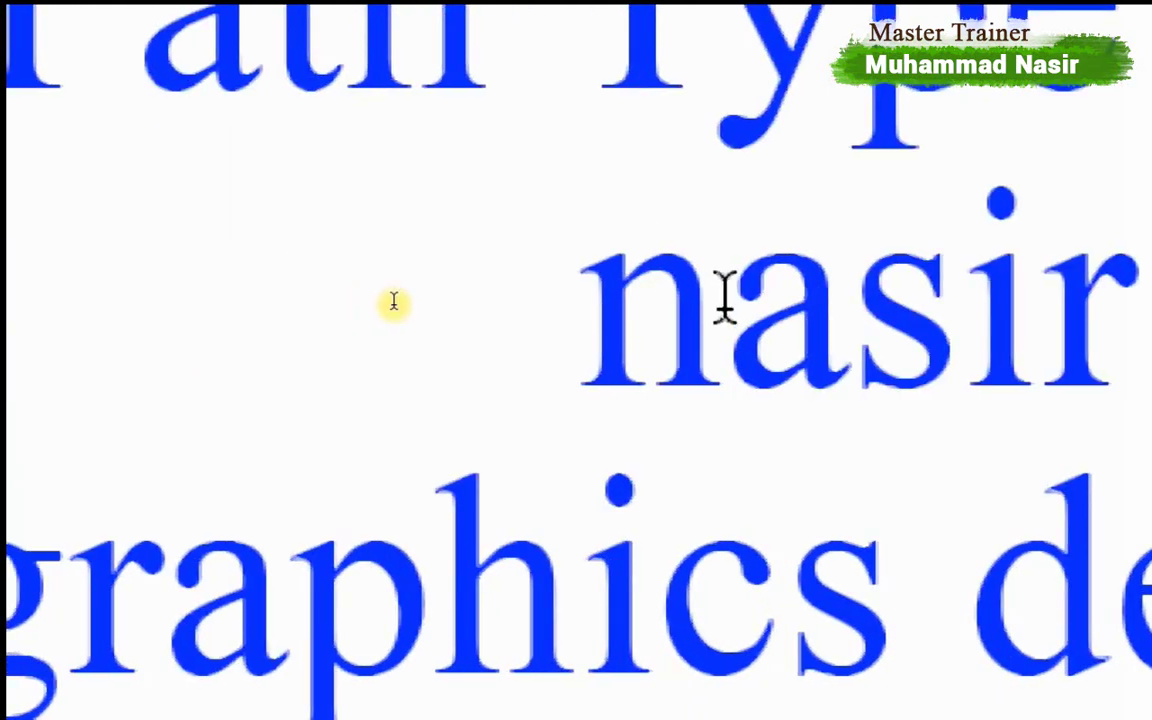
- Replace the first letter of the short name with 'y'
left_click(724, 297)
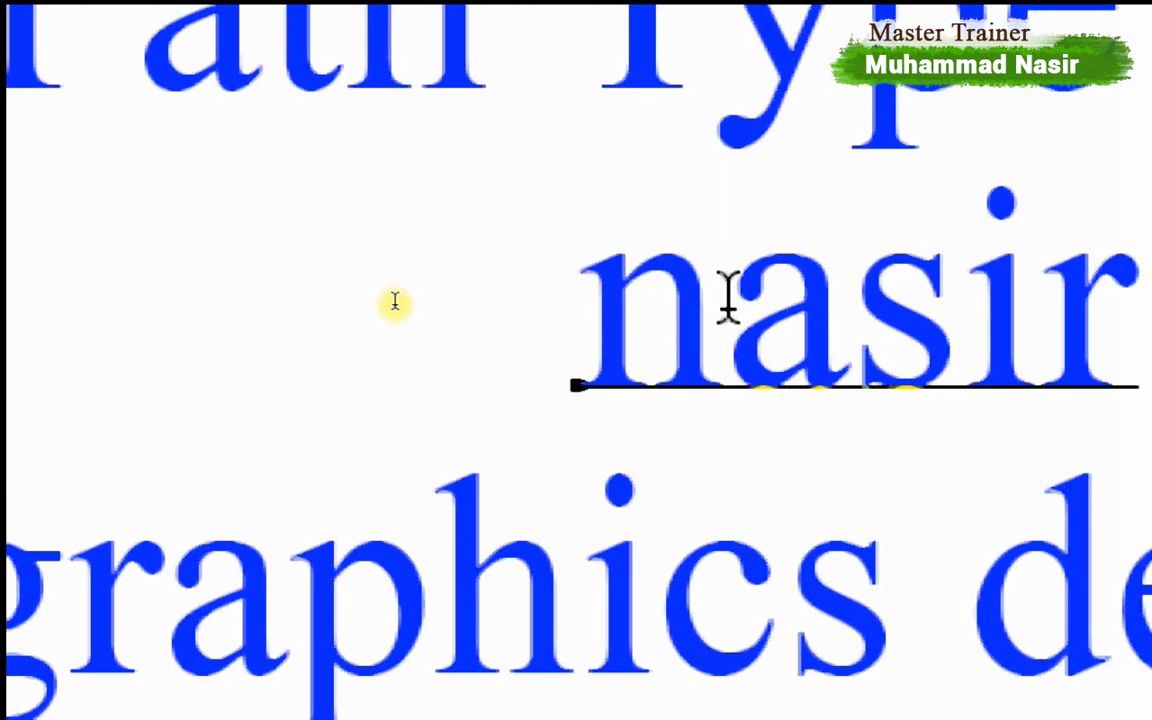
key("BackSpace")
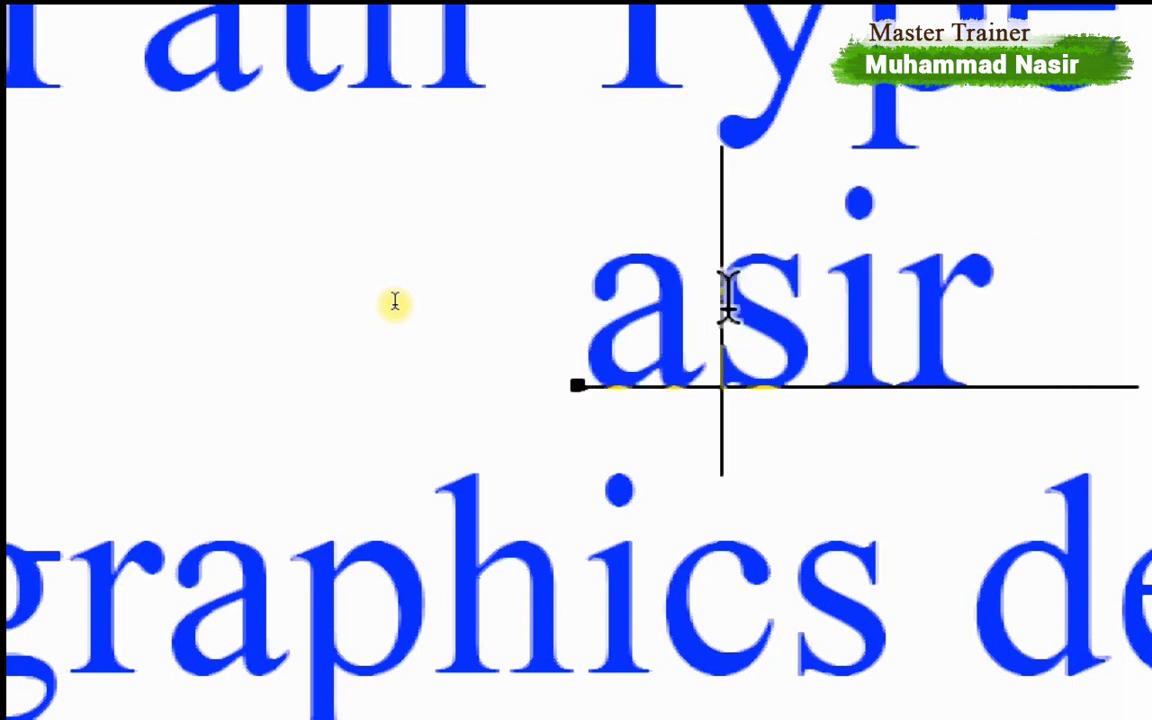
type("y")
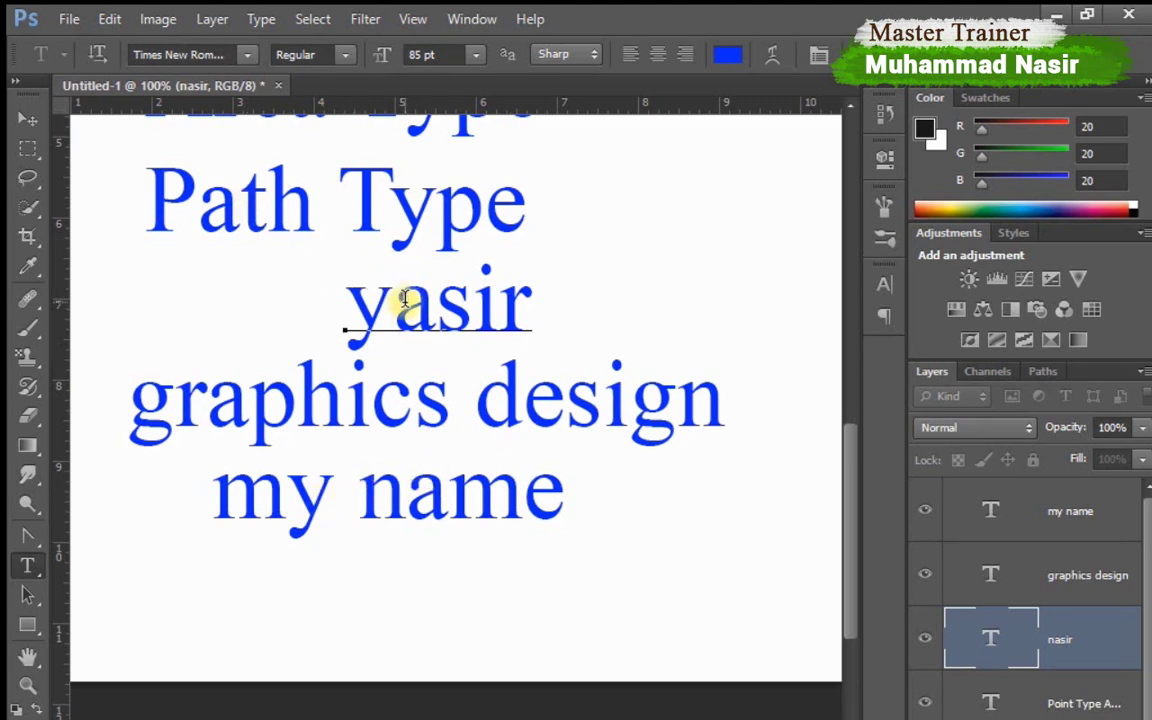
- Append 'is' so the line reads 'my name is'
left_click(338, 497)
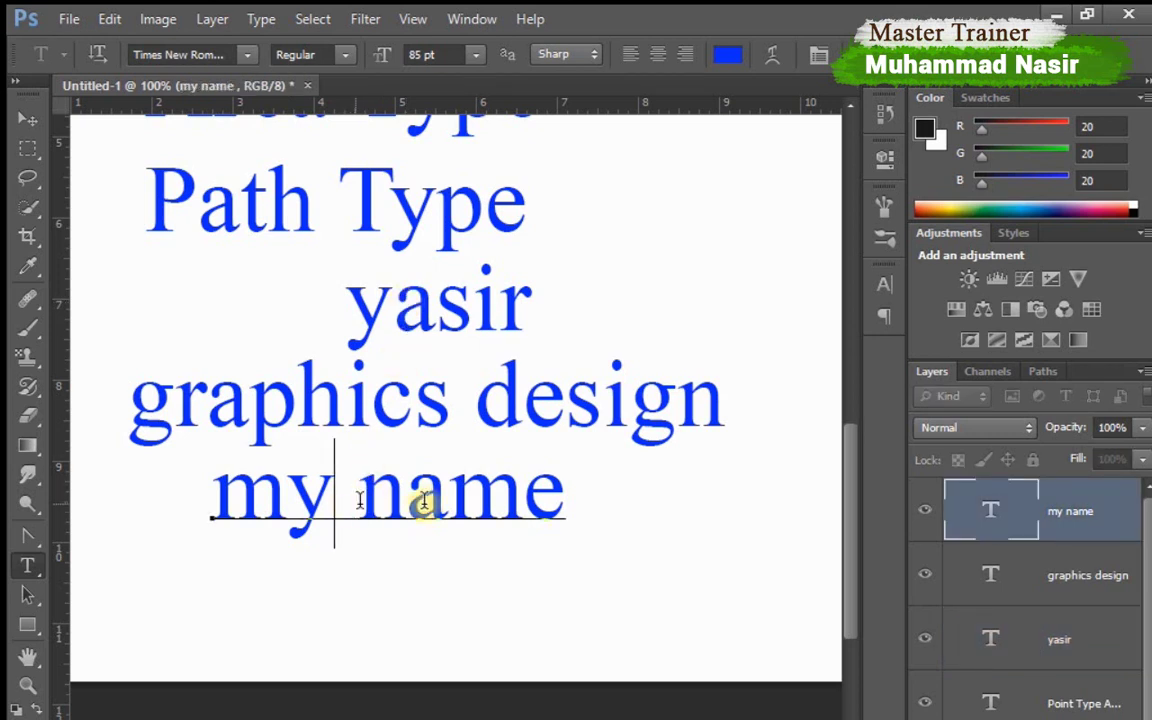
type("is")
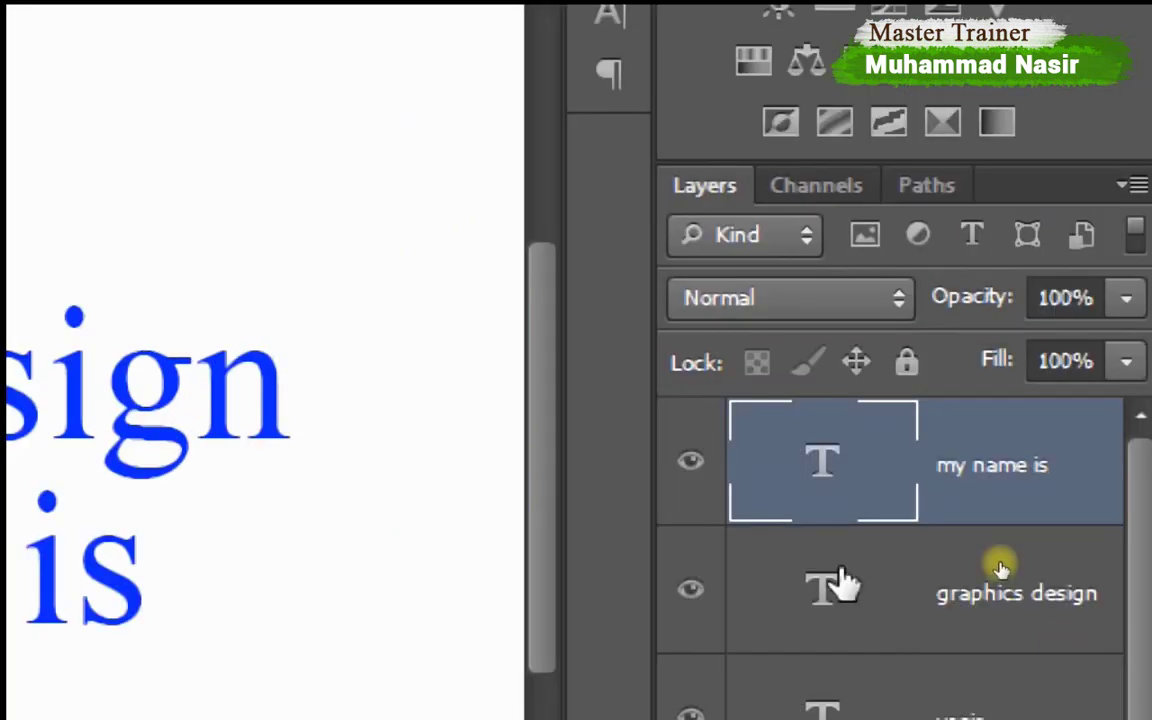
scroll(1001, 571, "down", 1)
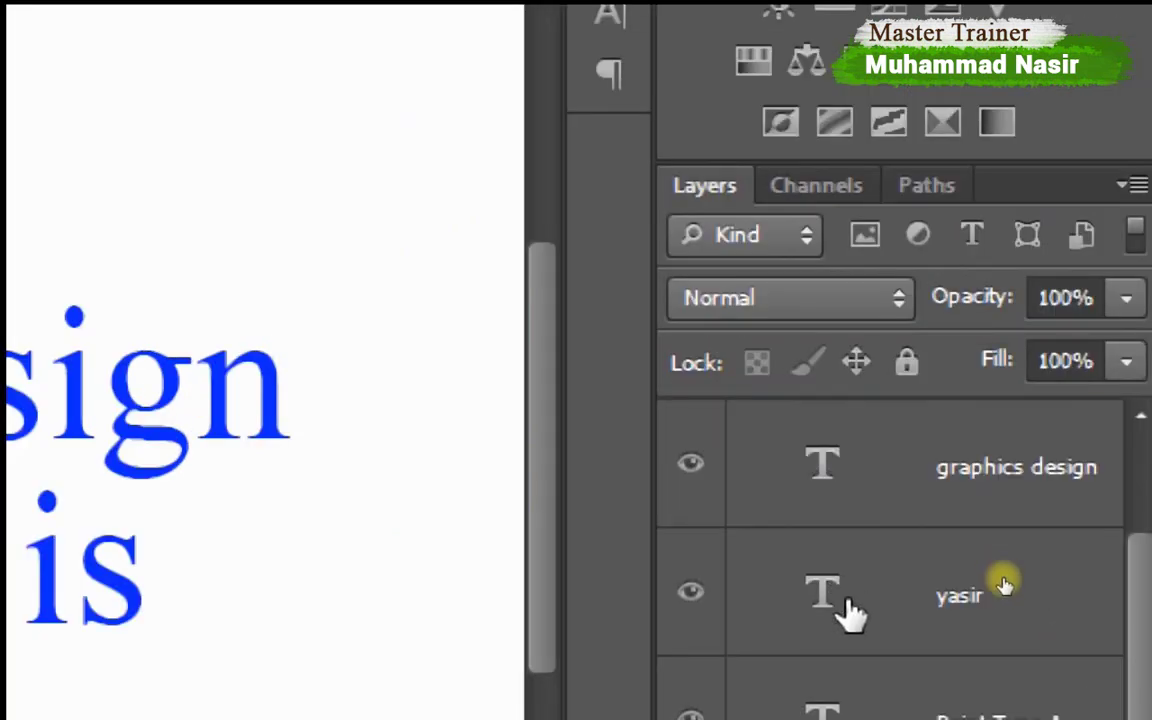
scroll(1003, 622, "up", 1)
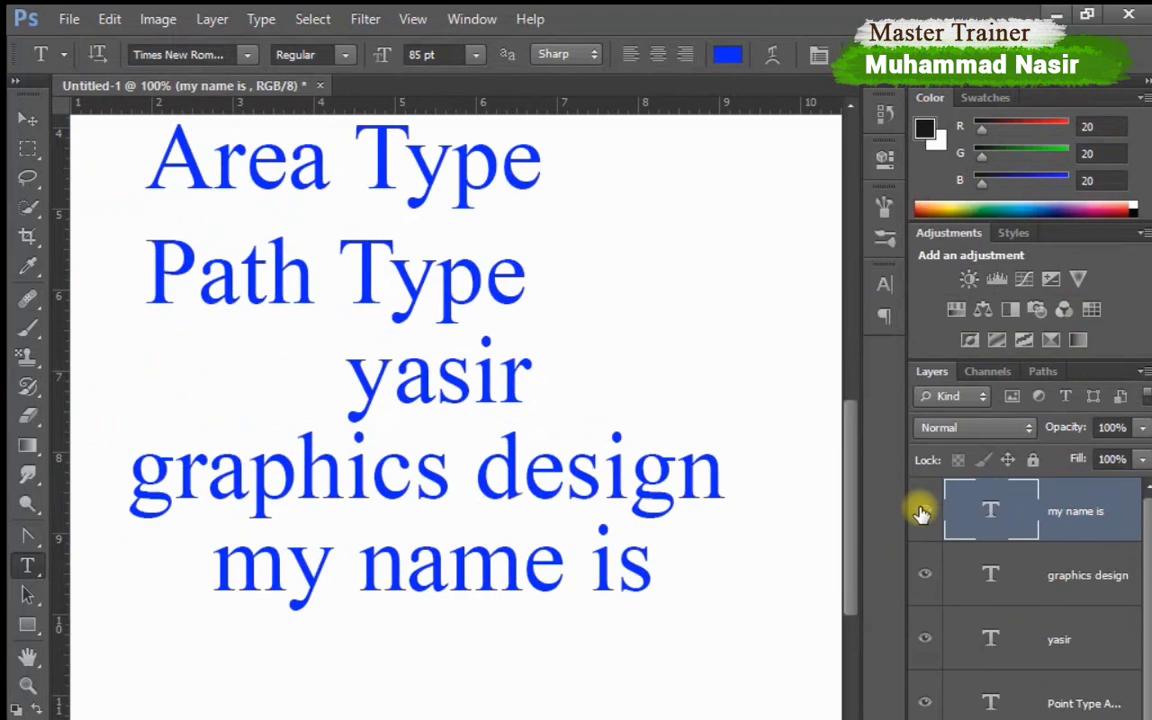
- Hide the three practice text layers, keeping the Point Type heading visible
left_click_drag(922, 513, 918, 703)
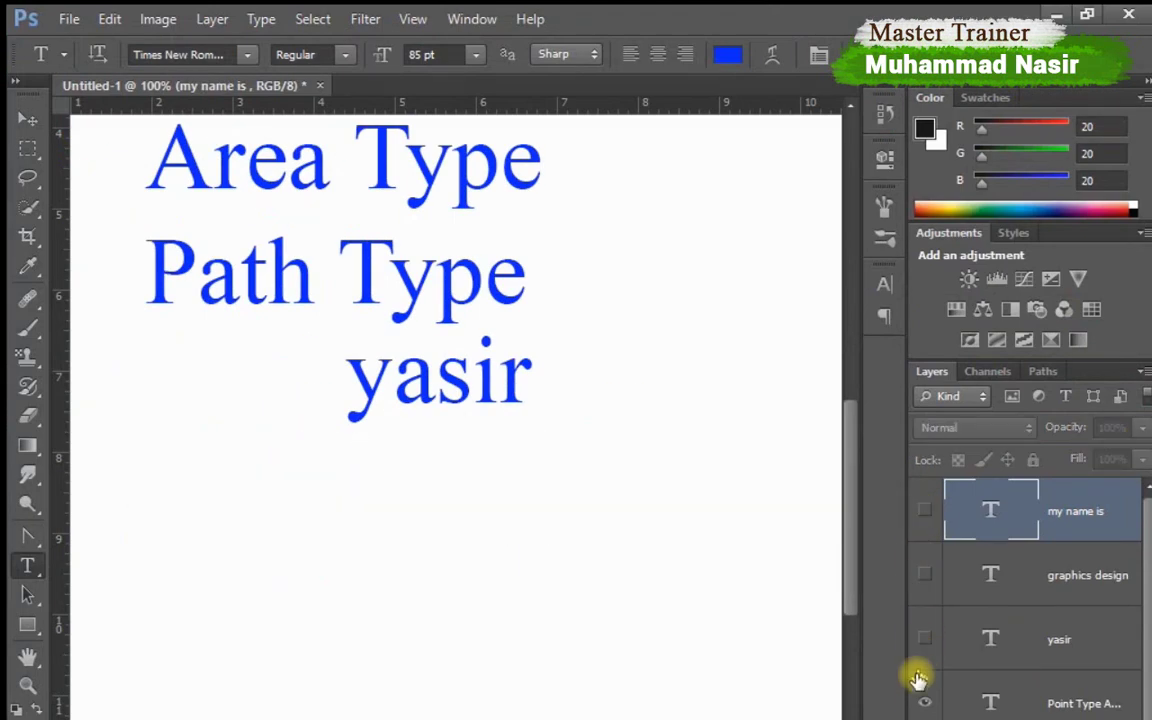
left_click(918, 703)
left_click(918, 703)
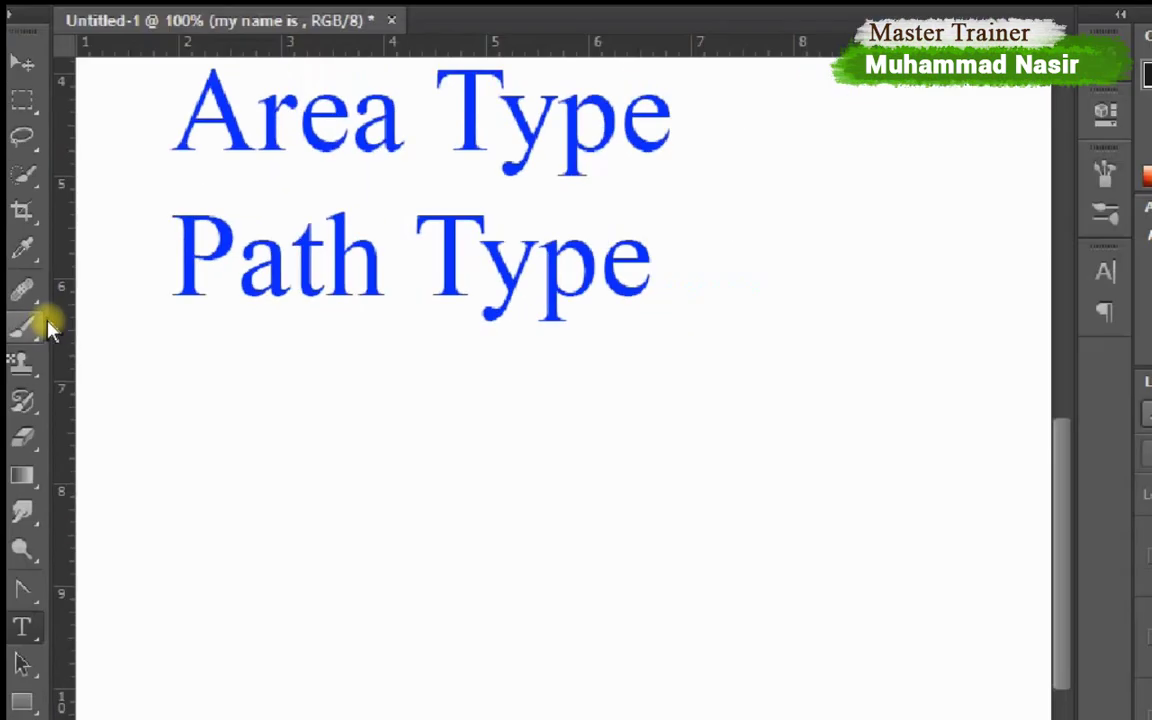
scroll(90, 278, "up", 2)
scroll(327, 210, "up", 1)
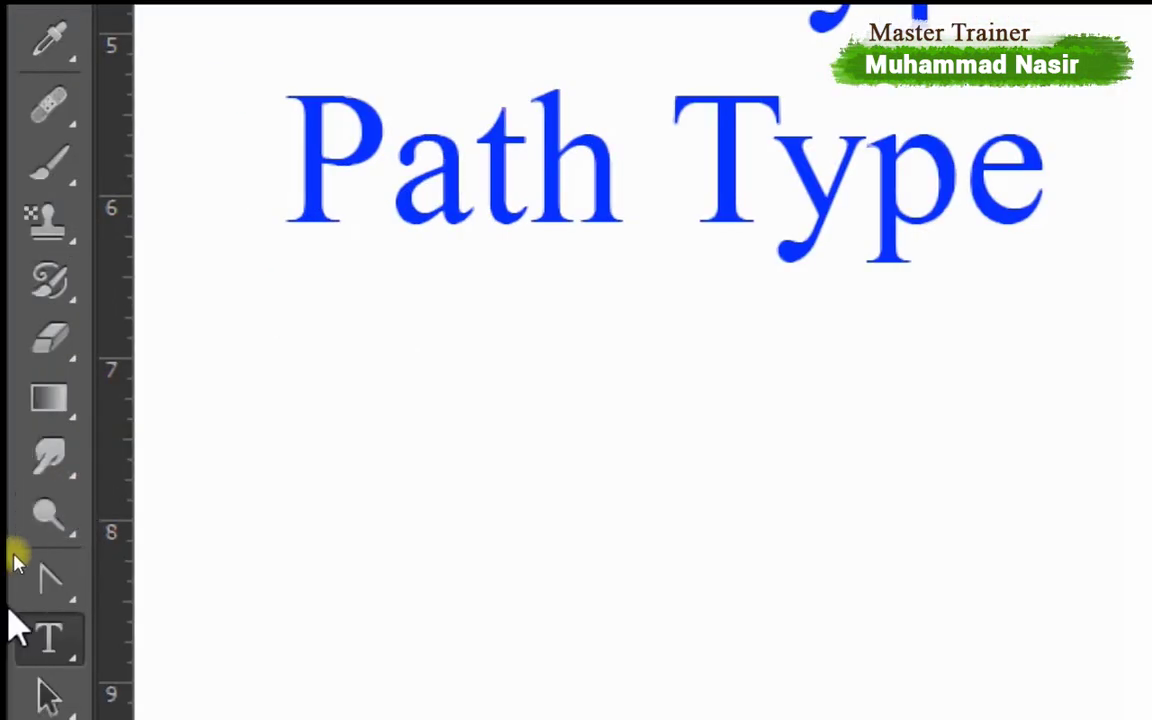
- Paste the paragraph into a new text box and move it to the page bottom
right_click(48, 645)
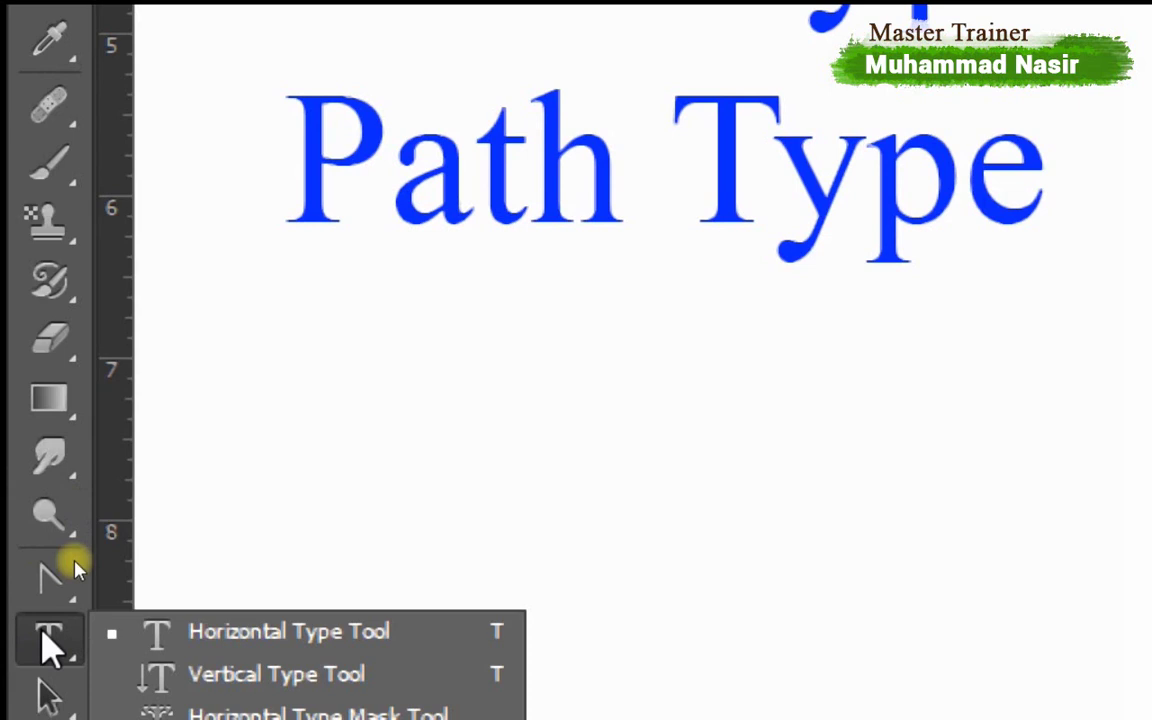
left_click(152, 626)
mouse_move(127, 427)
left_mouse_down()
mouse_move(712, 712)
mouse_move(755, 716)
left_mouse_up()
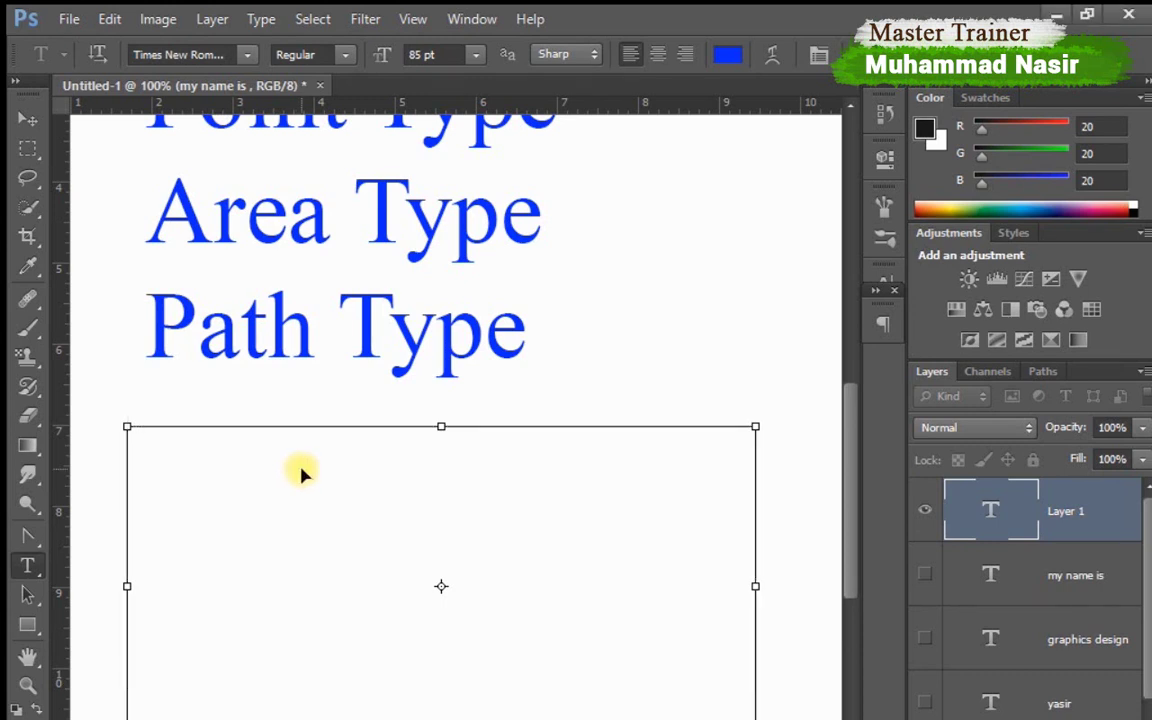
key("ctrl+v")
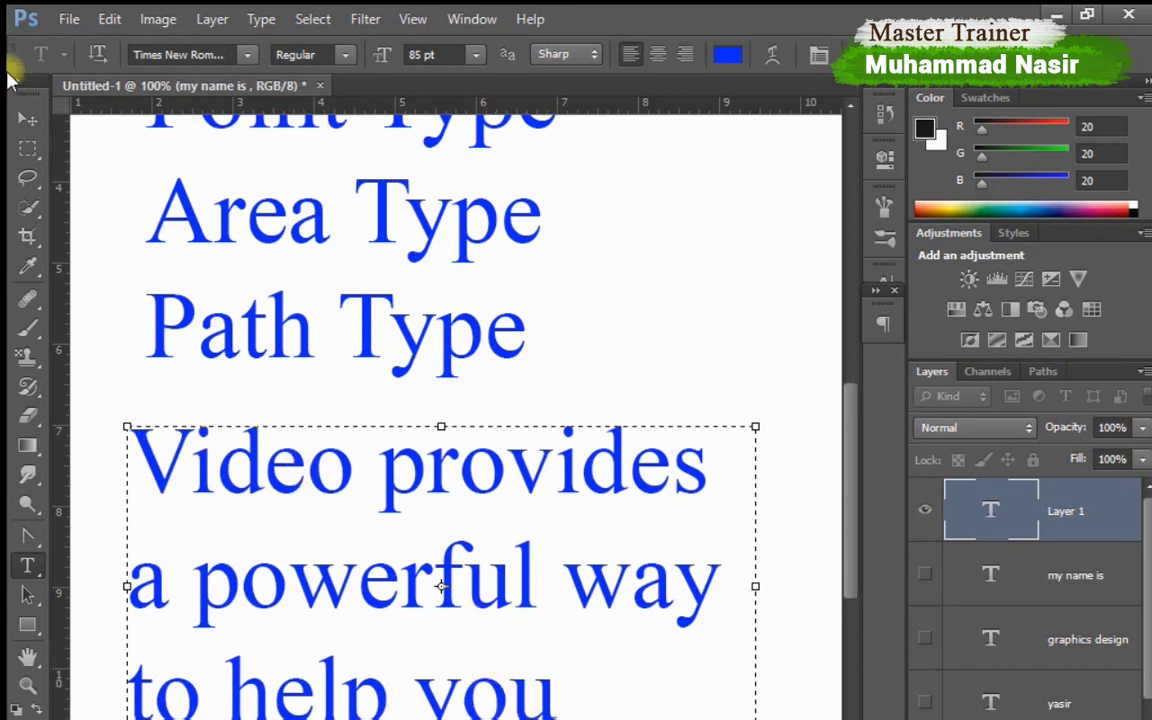
left_click(27, 121)
key("ctrl+minus")
key("ctrl+minus")
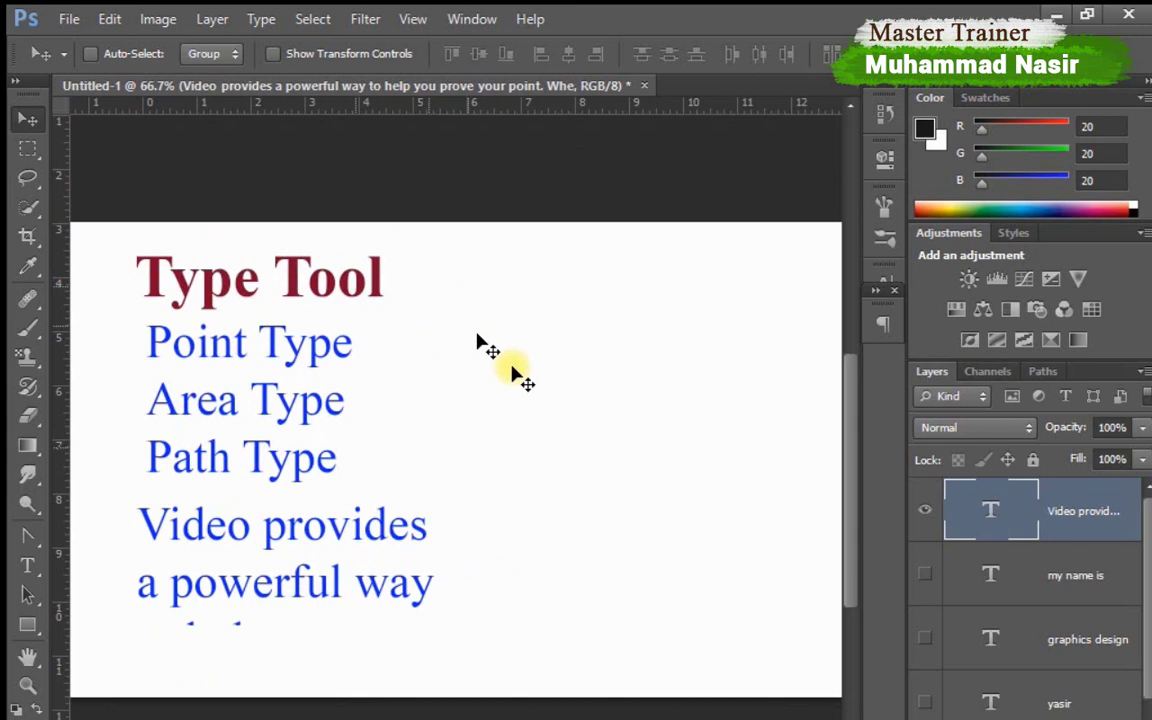
left_click_drag(365, 557, 284, 712)
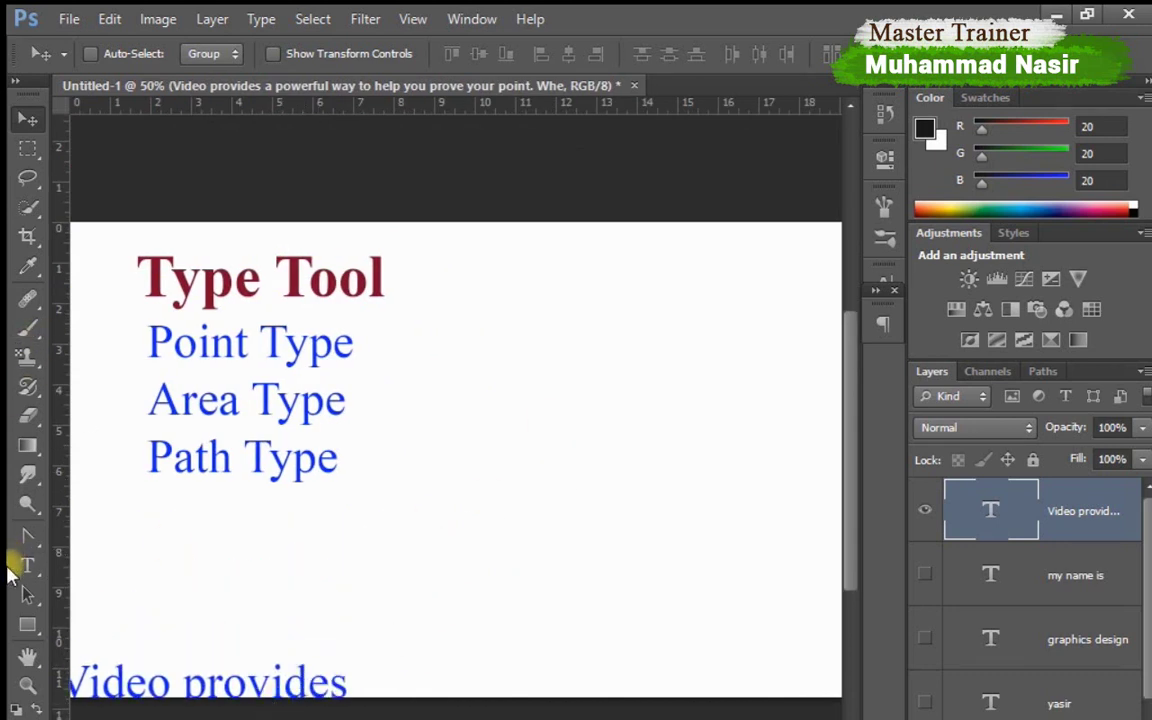
- Paste the paragraph again as single-line point text below Path Type
left_click(27, 568)
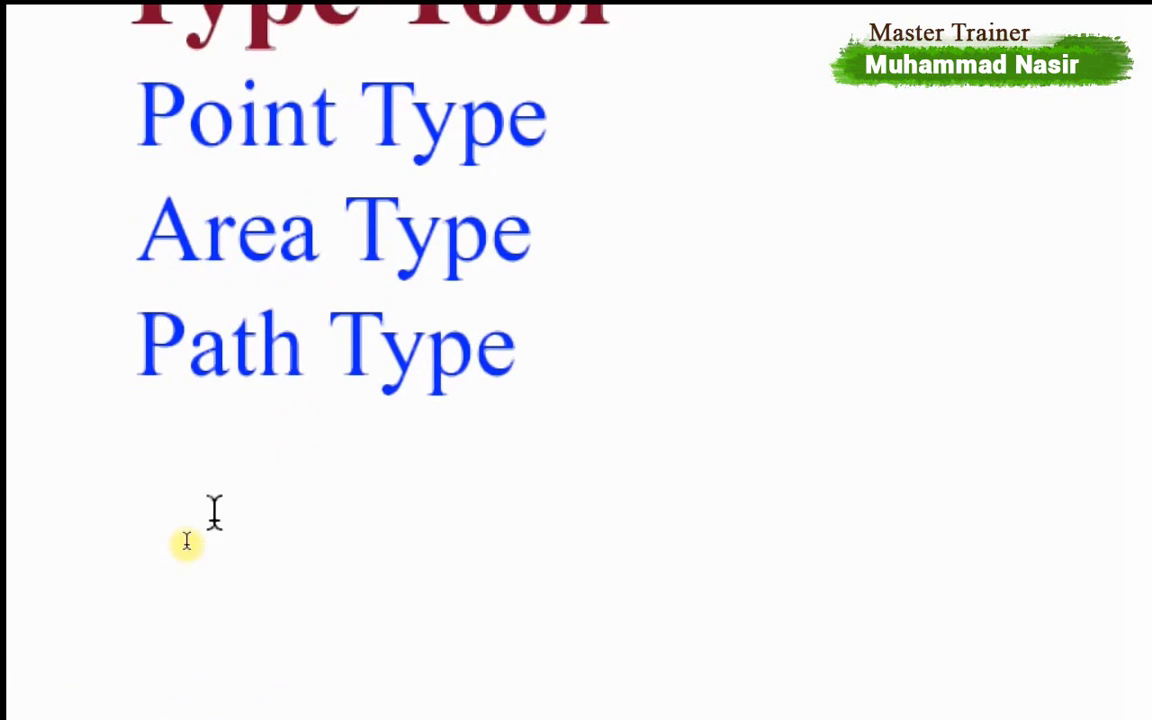
left_click(214, 550)
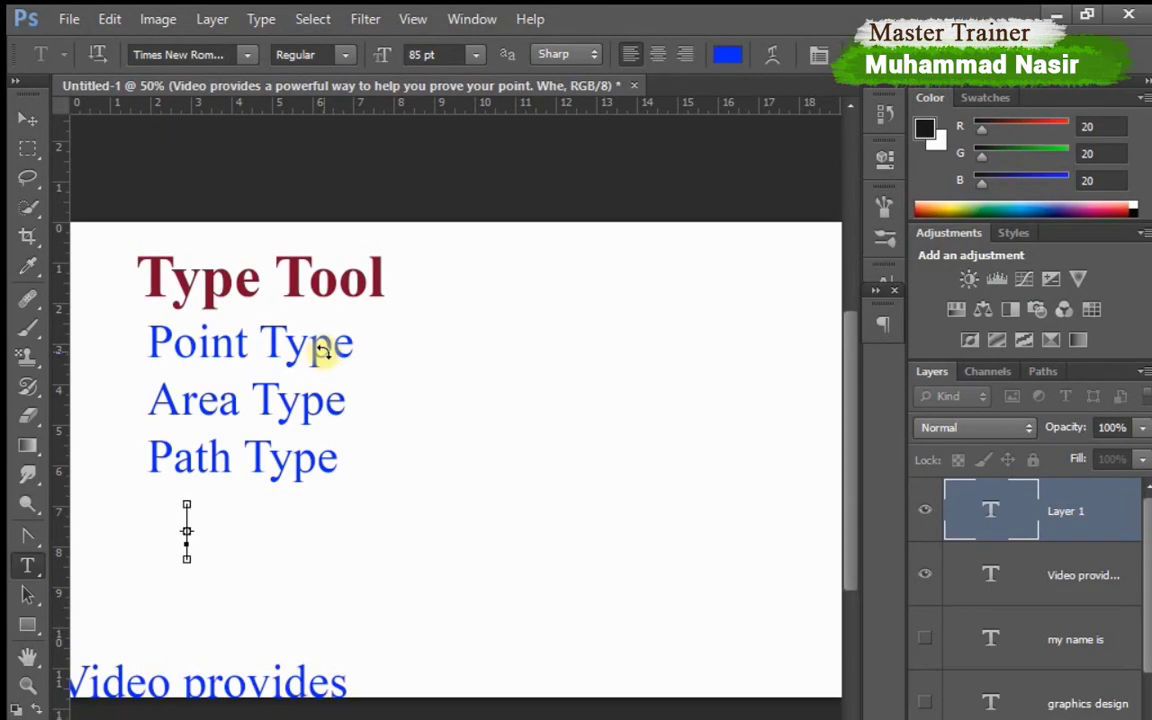
key("ctrl+v")
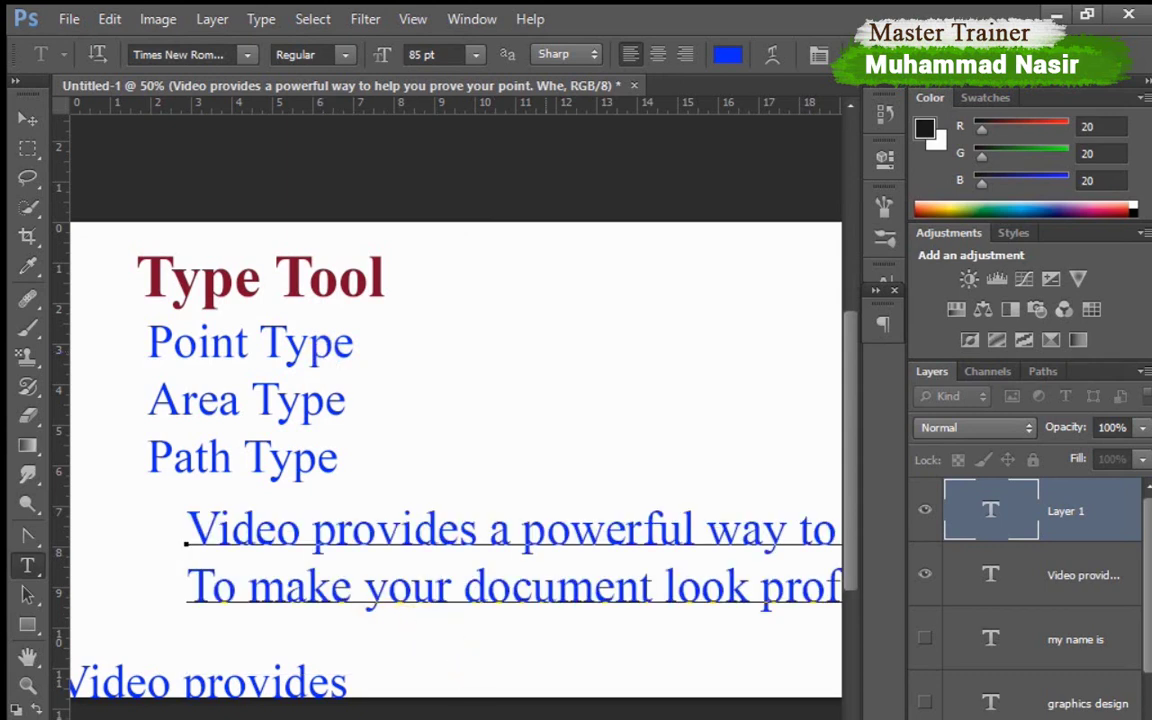
- Inspect the overlong one-line text across the page and discard it
scroll(455, 400, "right", 3)
scroll(455, 400, "right", 5)
scroll(455, 400, "right", 5)
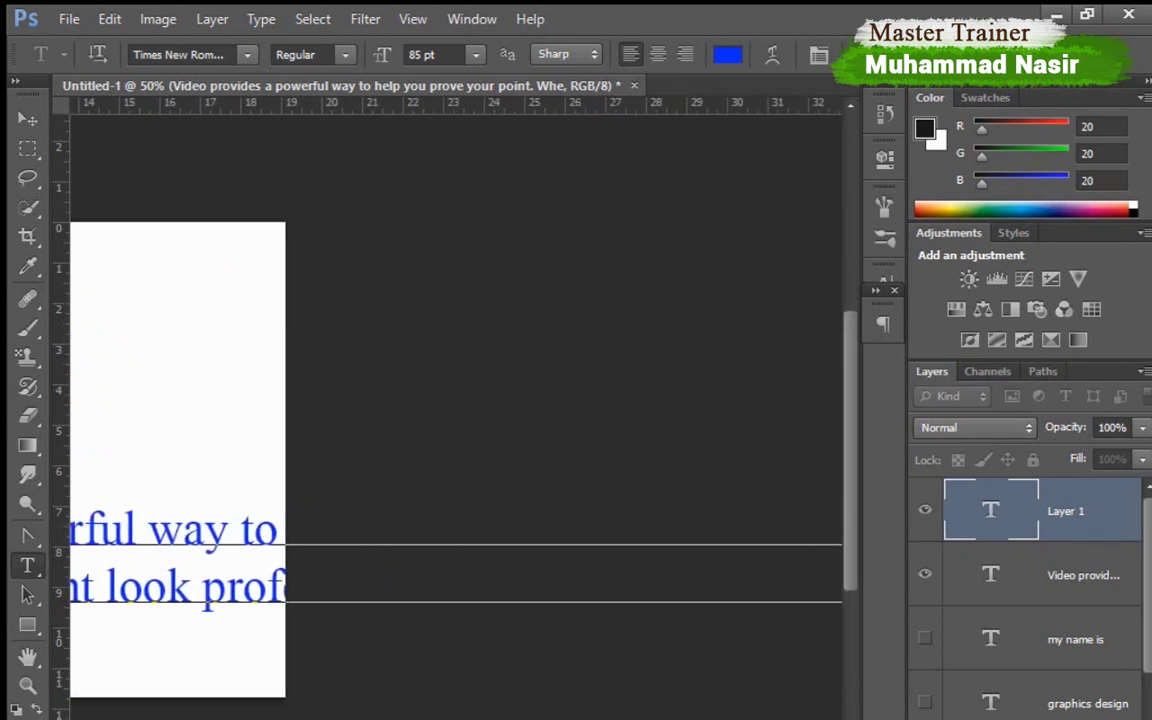
scroll(455, 400, "right", 3)
scroll(455, 450, "left", 3)
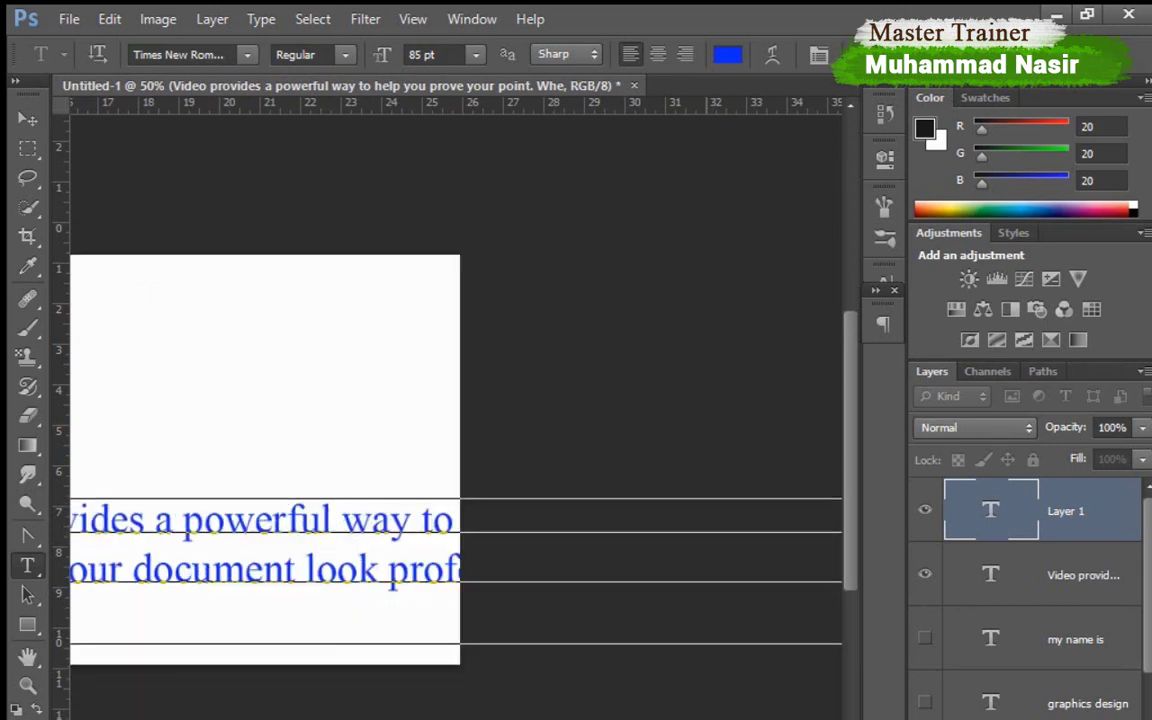
scroll(455, 450, "down", 1)
scroll(455, 450, "down", 1)
scroll(455, 450, "down", 2)
scroll(466, 466, "down", 1)
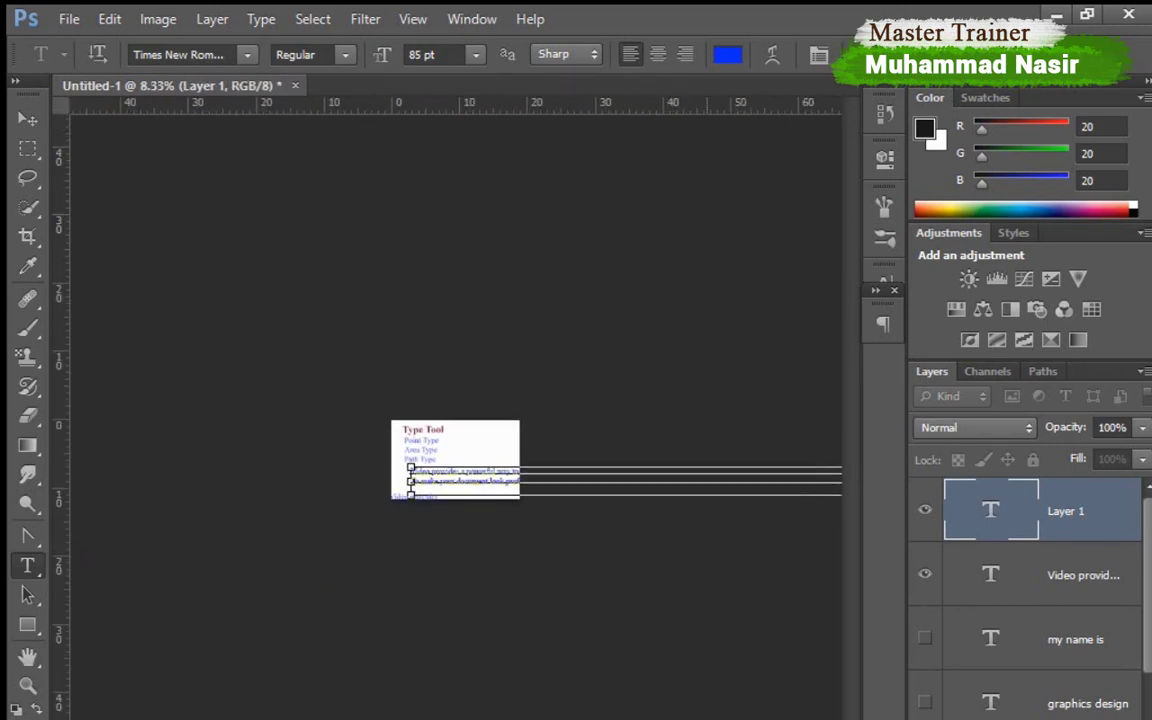
scroll(466, 466, "down", 2)
scroll(466, 466, "down", 1)
scroll(466, 466, "down", 1)
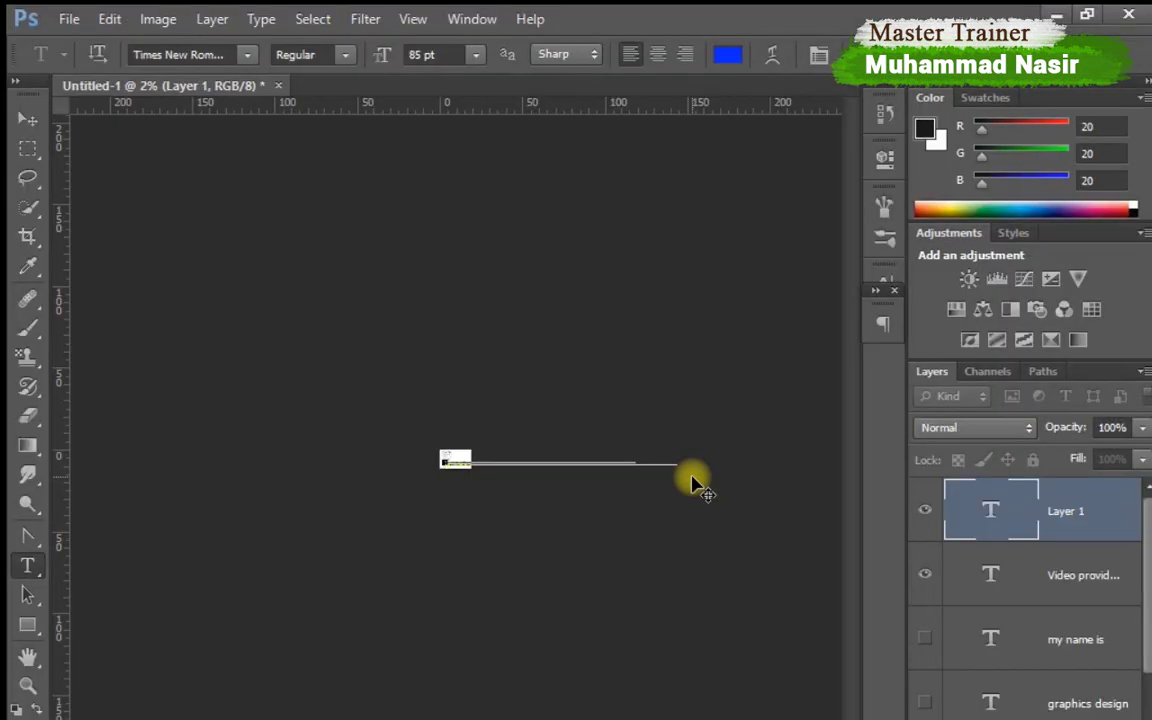
scroll(695, 483, "up", 2)
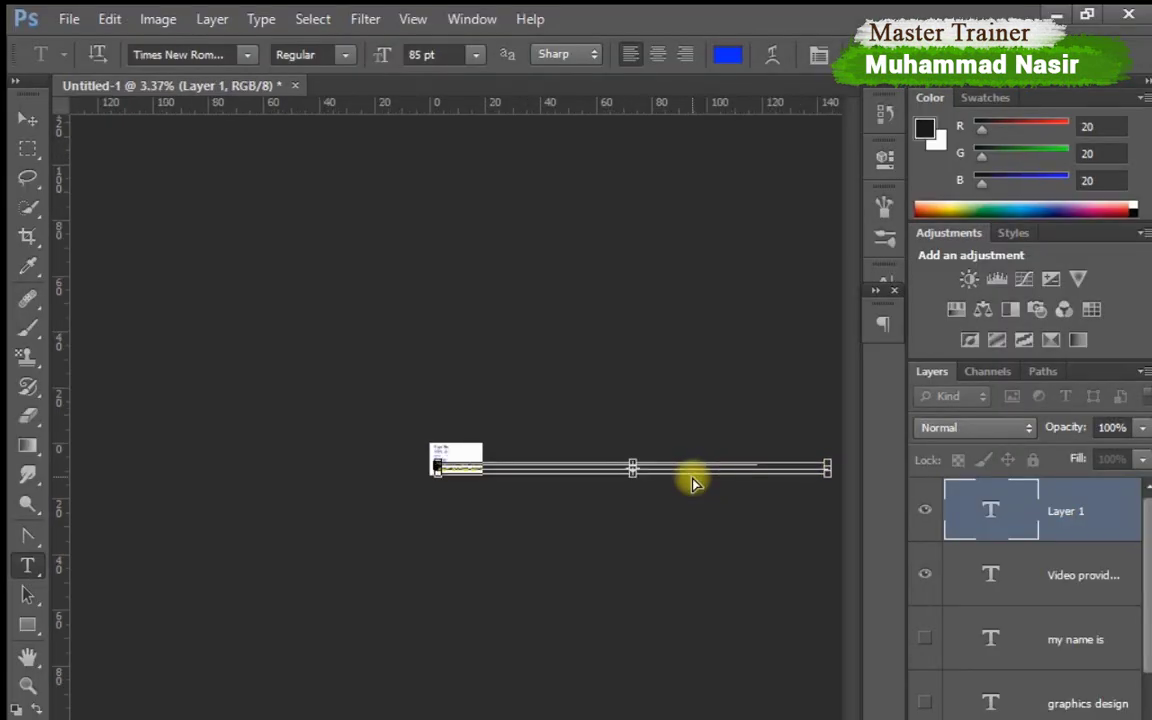
key("Escape")
scroll(503, 449, "up", 3)
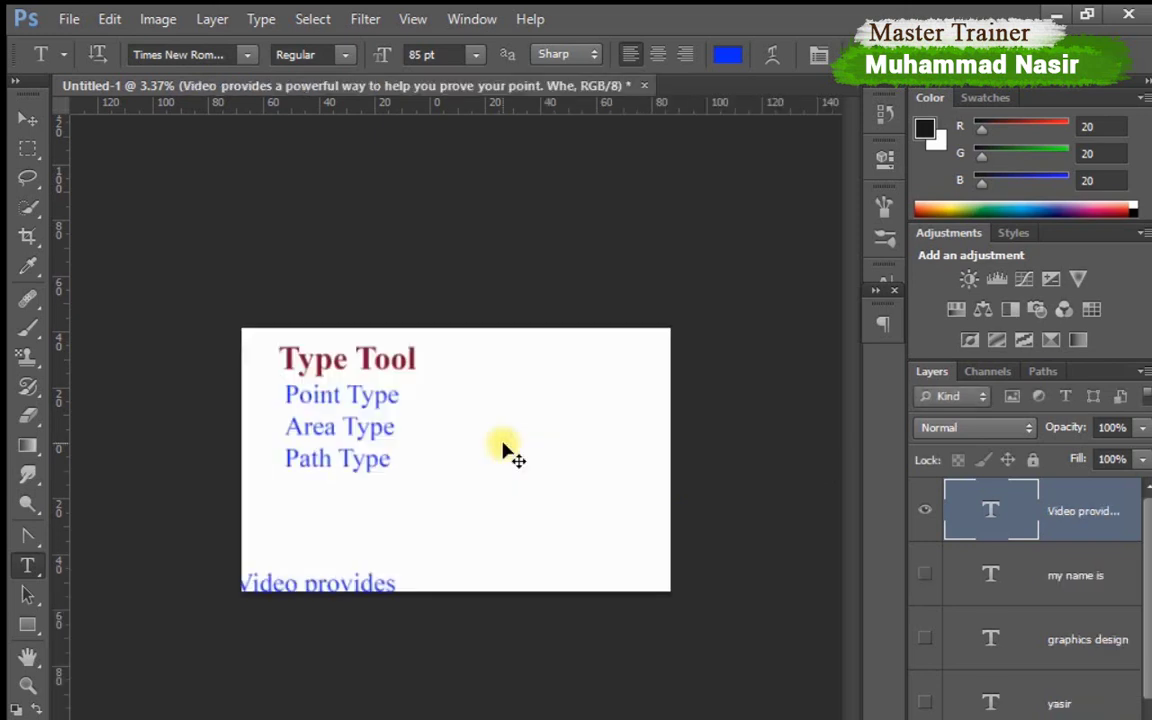
scroll(507, 455, "up", 2)
- Paste the paragraph into a committed text box right of the headings
mouse_move(428, 288)
left_mouse_down()
mouse_move(643, 553)
mouse_move(764, 627)
mouse_move(772, 658)
left_mouse_up()
key("ctrl+v")
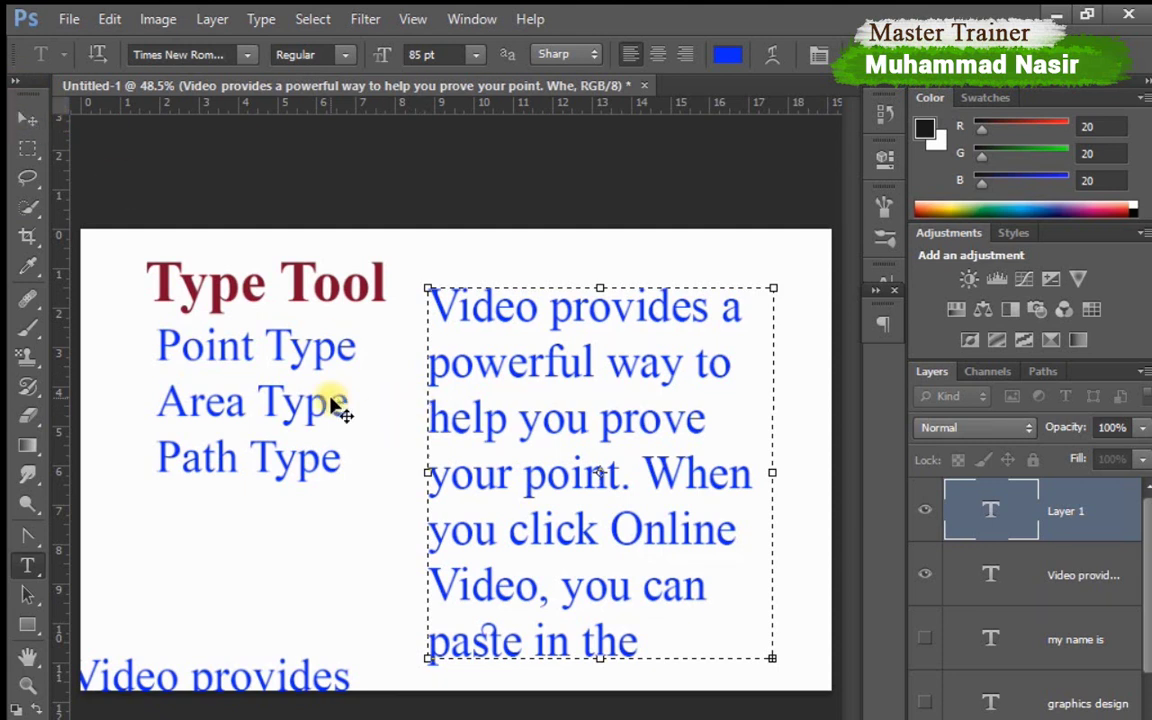
left_click(27, 121)
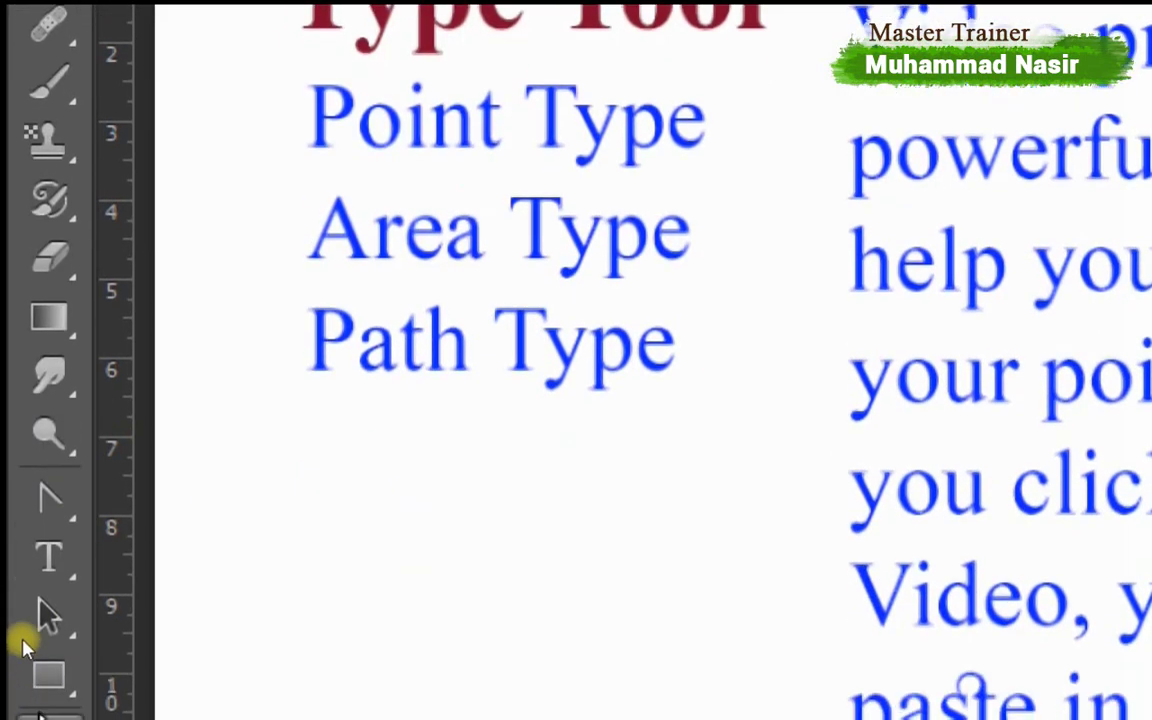
left_click(48, 686)
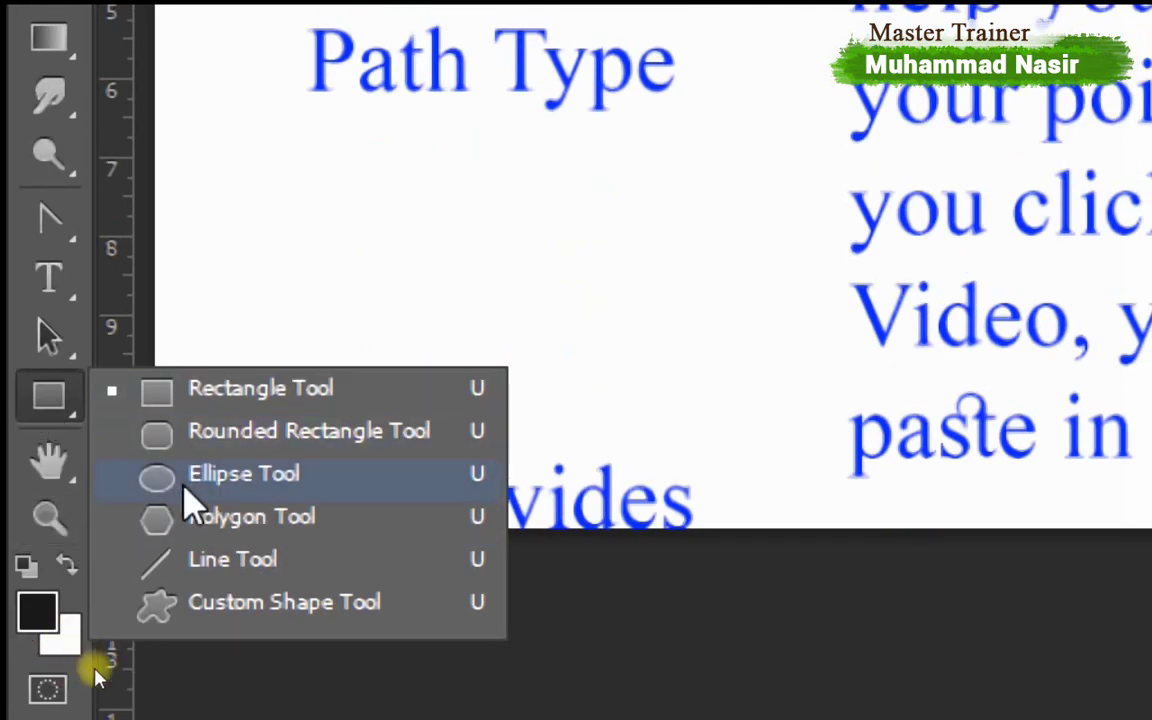
- Hide the top 'Video provides' paragraph and draw a green circle right of the headings
left_click(181, 482)
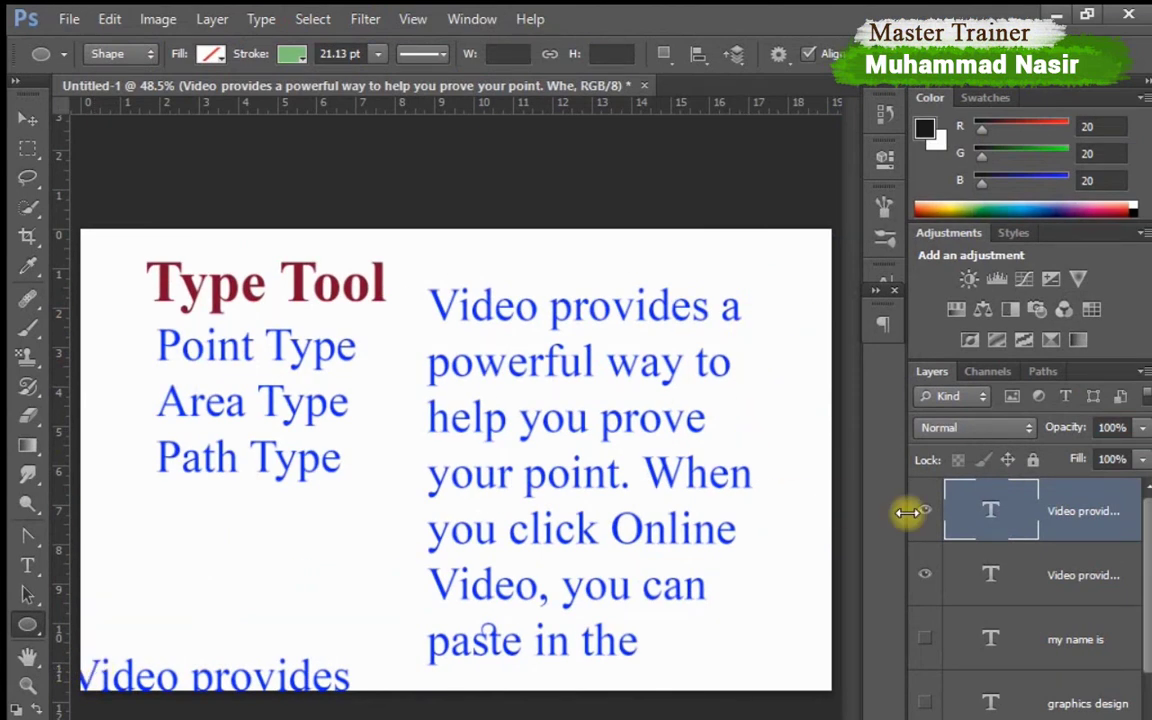
left_click(925, 510)
left_click_drag(444, 340, 746, 636)
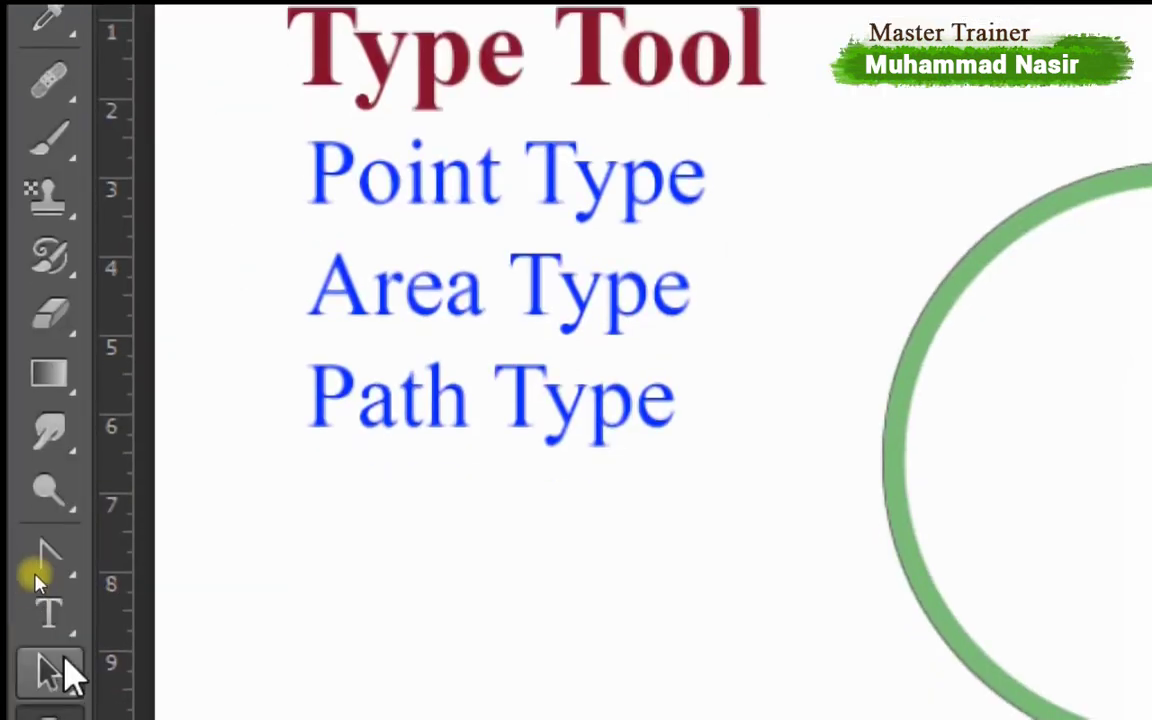
- Type 'my name is' and the name along the circle's outline
left_click(55, 620)
left_click(155, 607)
type("my name i")
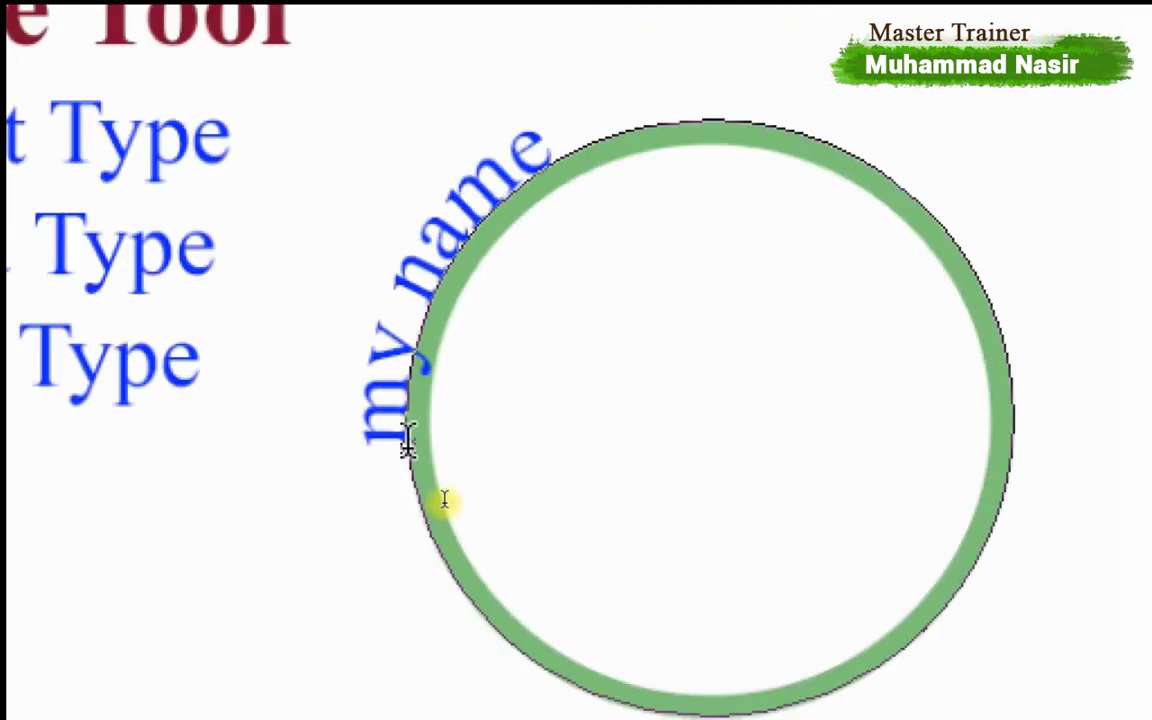
type("s nasir")
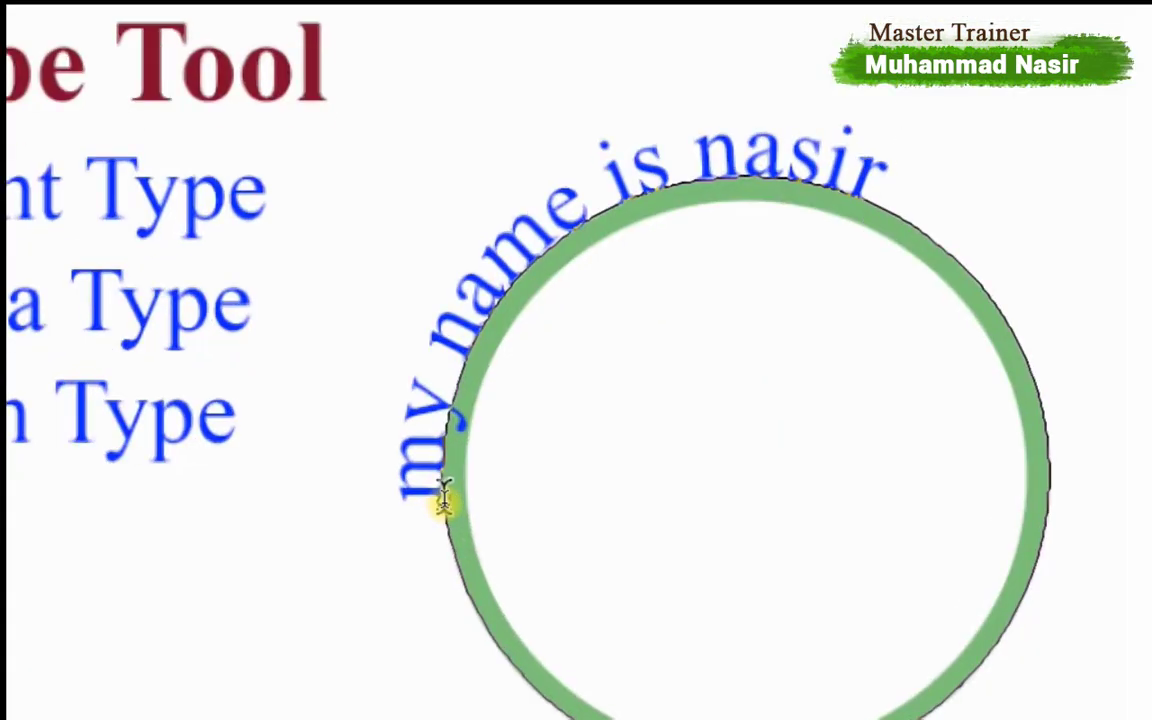
- Commit the curved 'my name is' text on the circle
key("ctrl+Return")
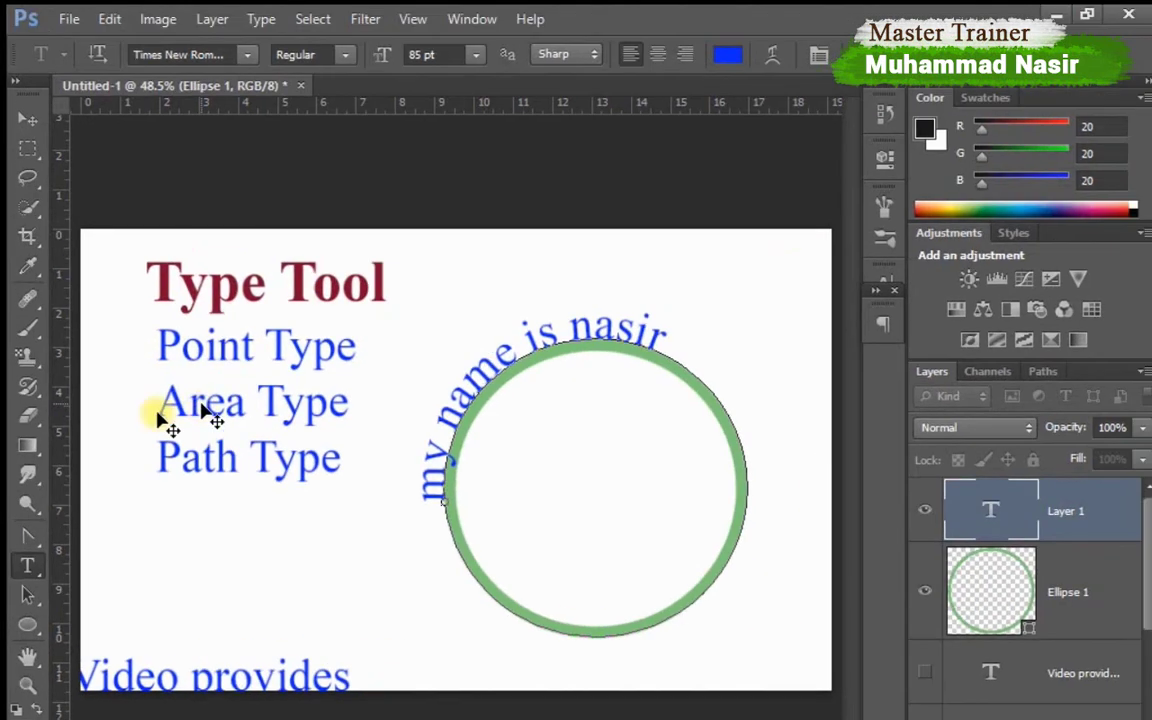
left_click(22, 125)
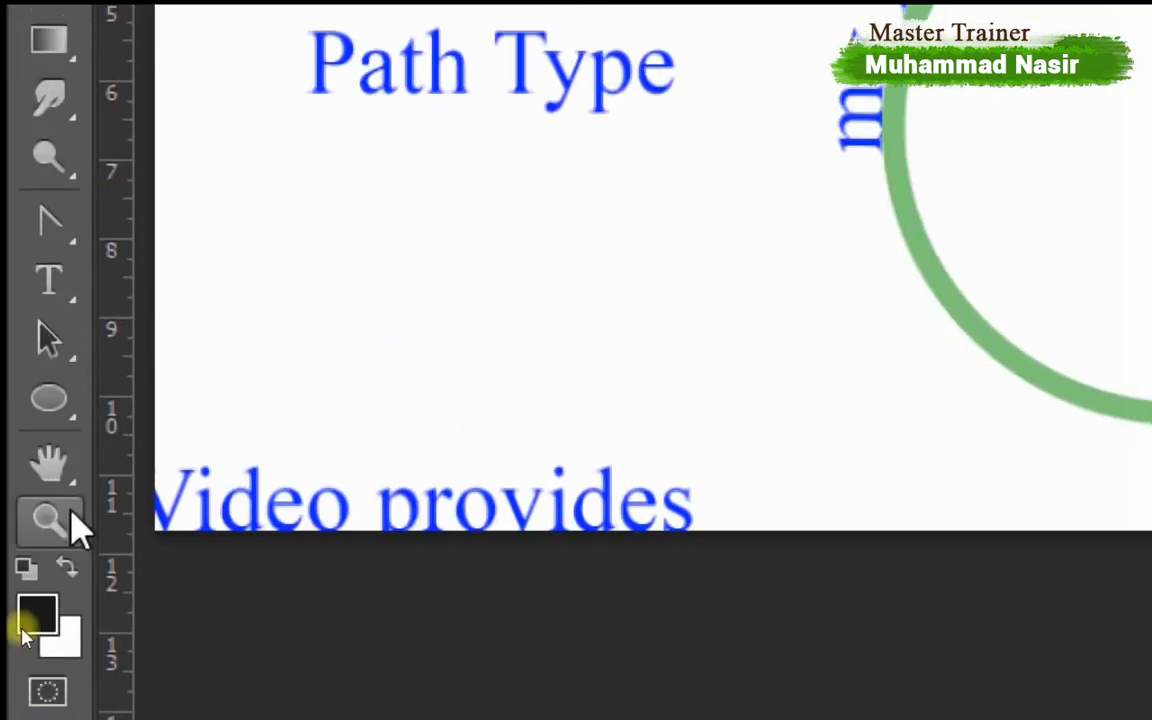
right_click(36, 280)
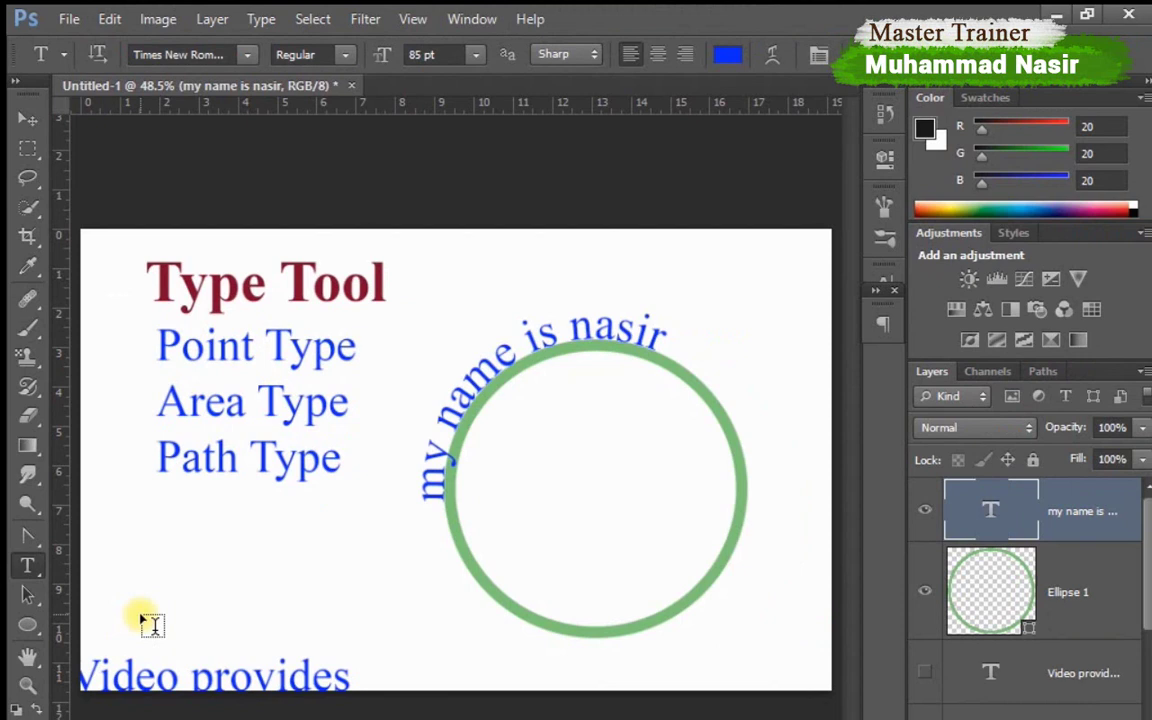
- Hide the curved text, the green circle, and the remaining 'Video provides' paragraph
left_click(924, 510)
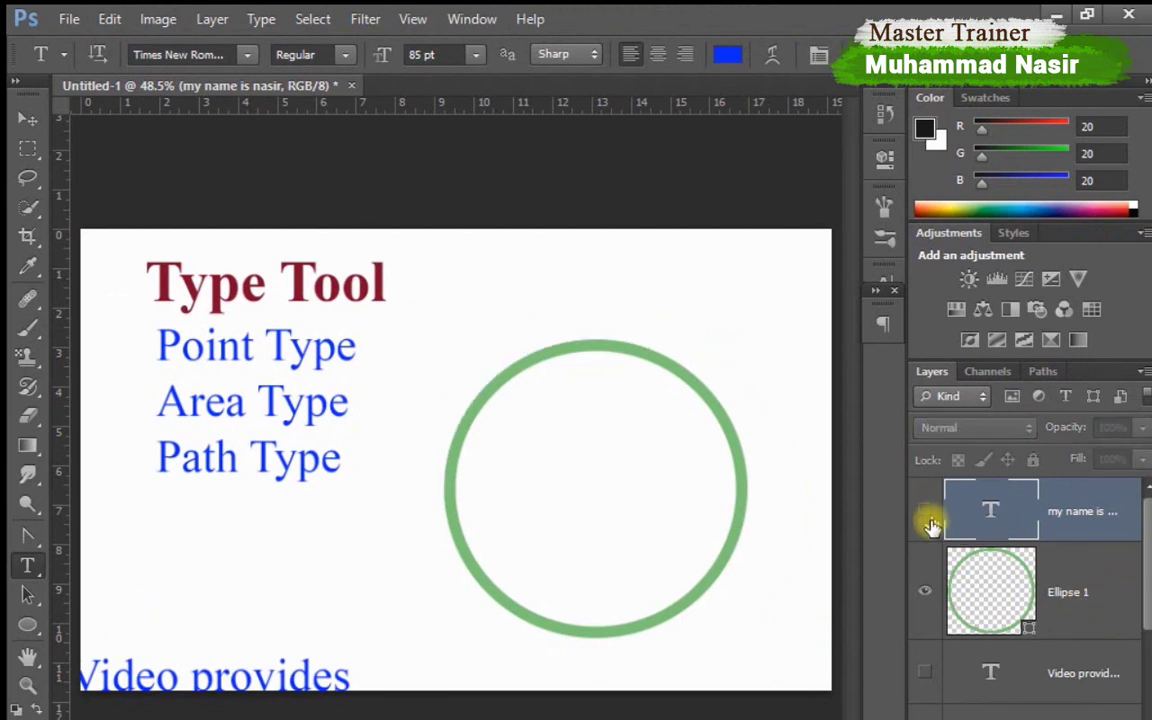
left_click(926, 580)
scroll(935, 610, "down", 1)
scroll(935, 625, "down", 2)
scroll(930, 590, "up", 1)
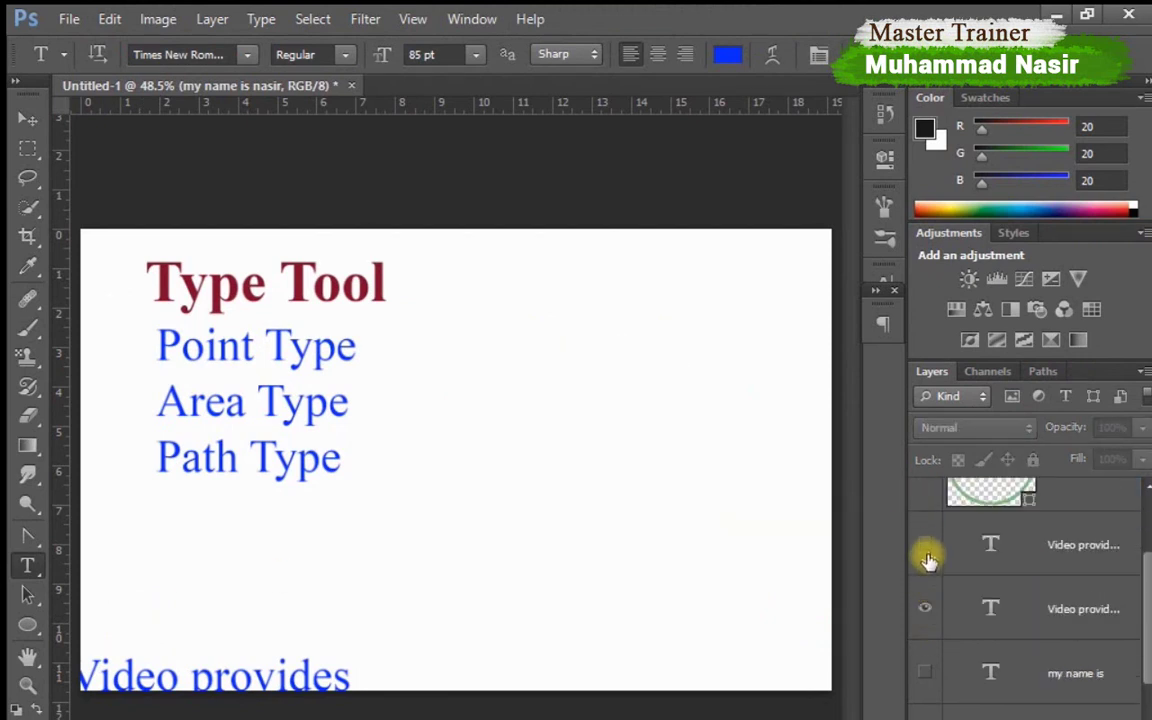
left_click(925, 612)
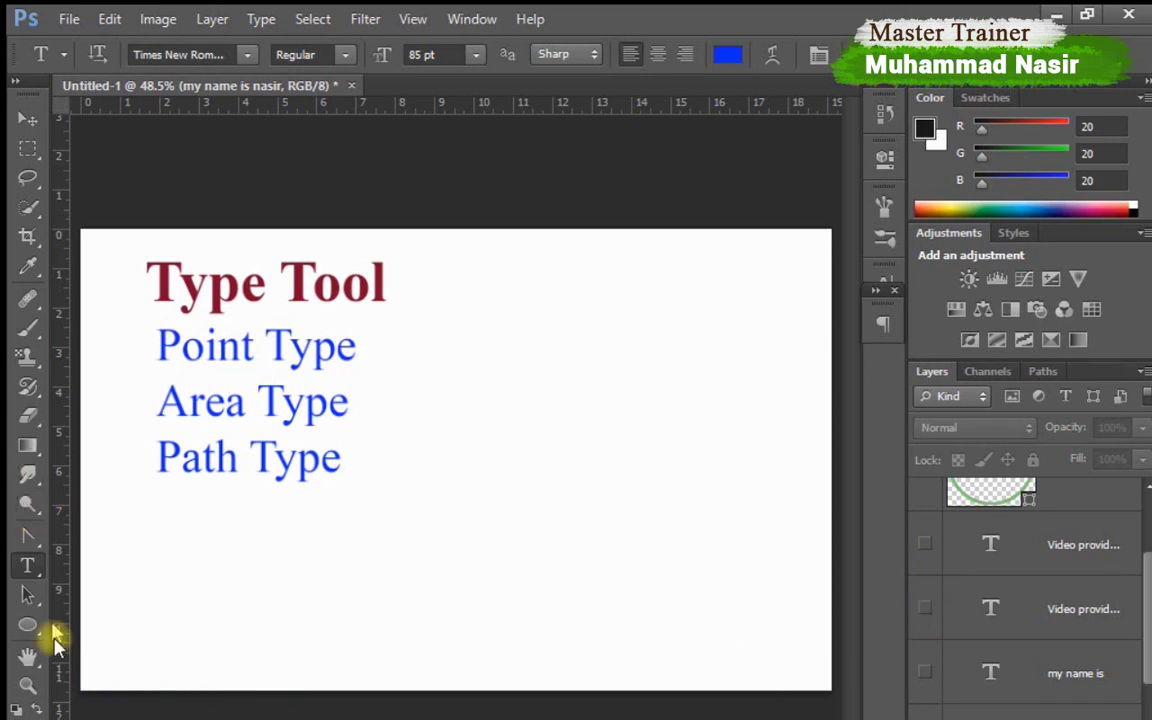
- Type the name in capitals on a new line below the headings and select all of it
left_click(299, 583)
type("NASIR")
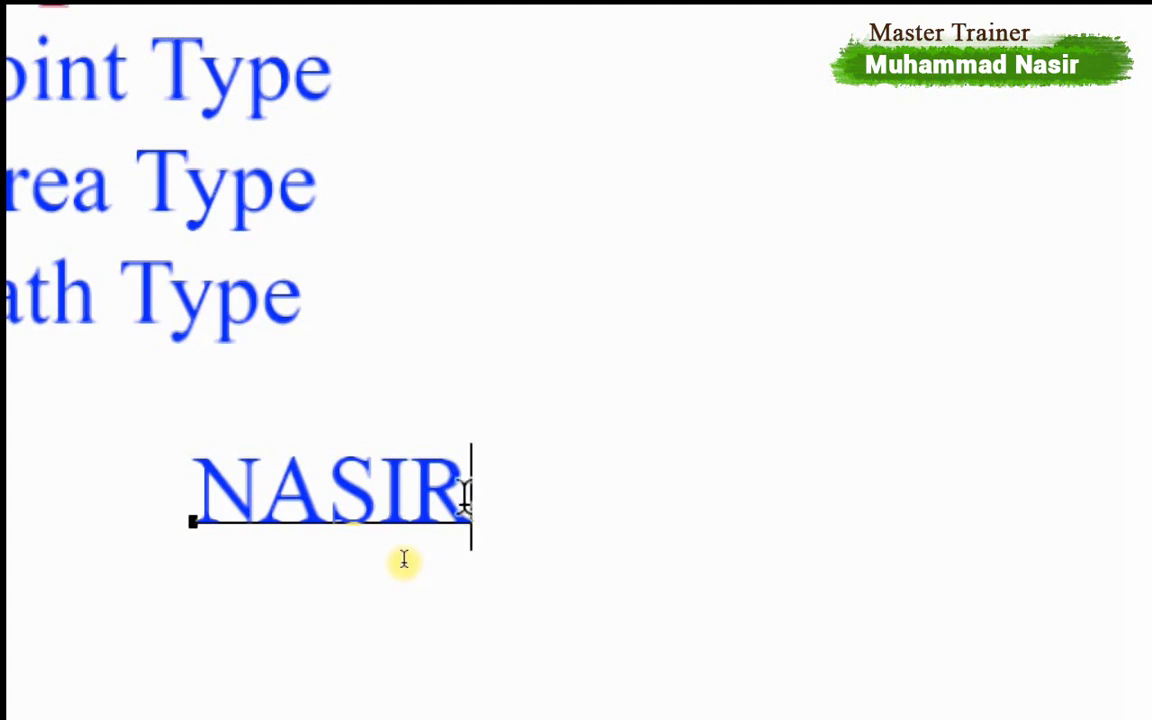
key("ctrl+a")
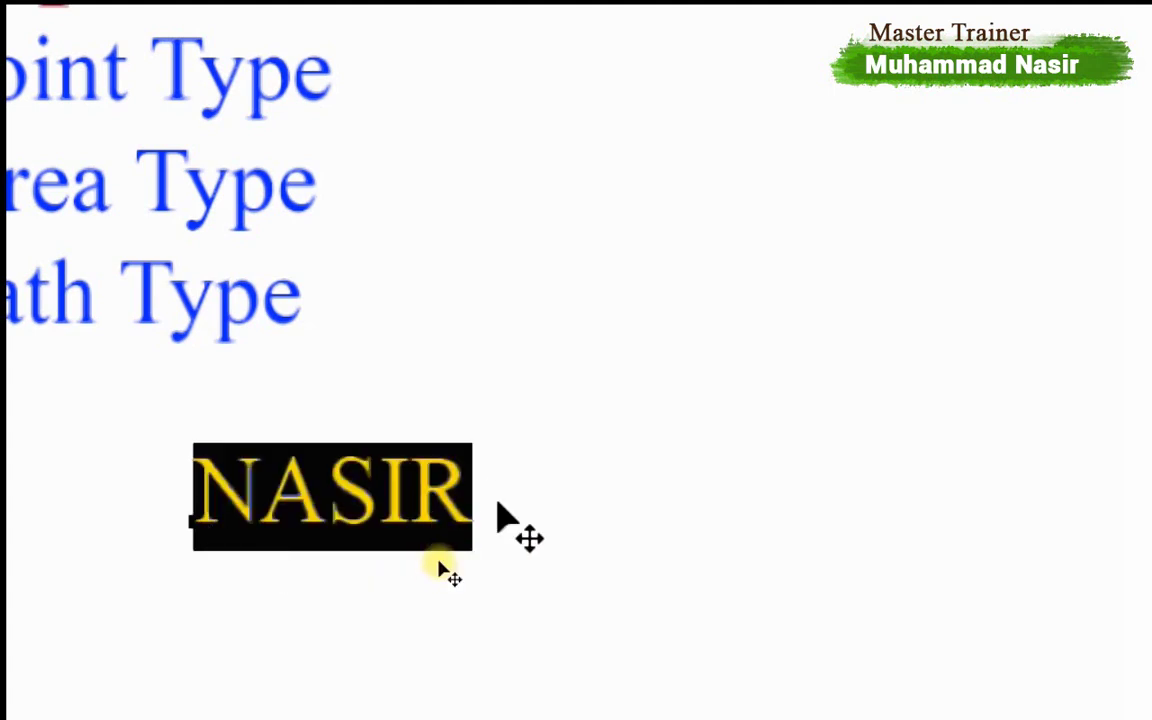
left_click(402, 548)
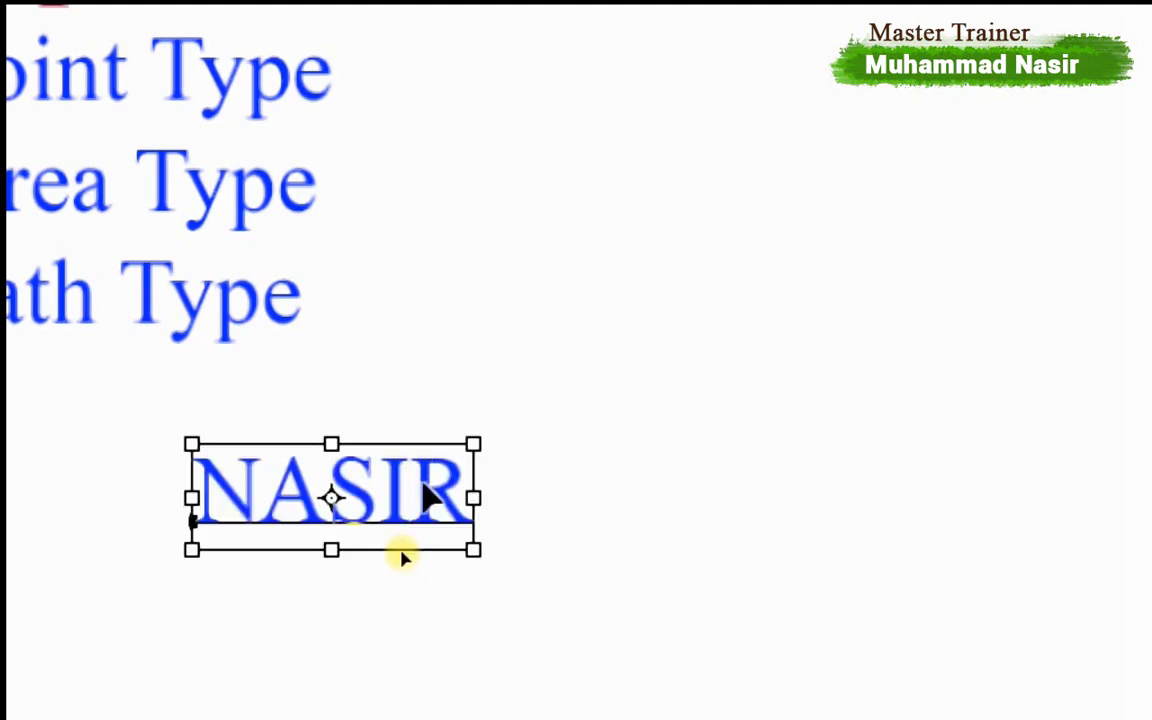
key("ctrl+a")
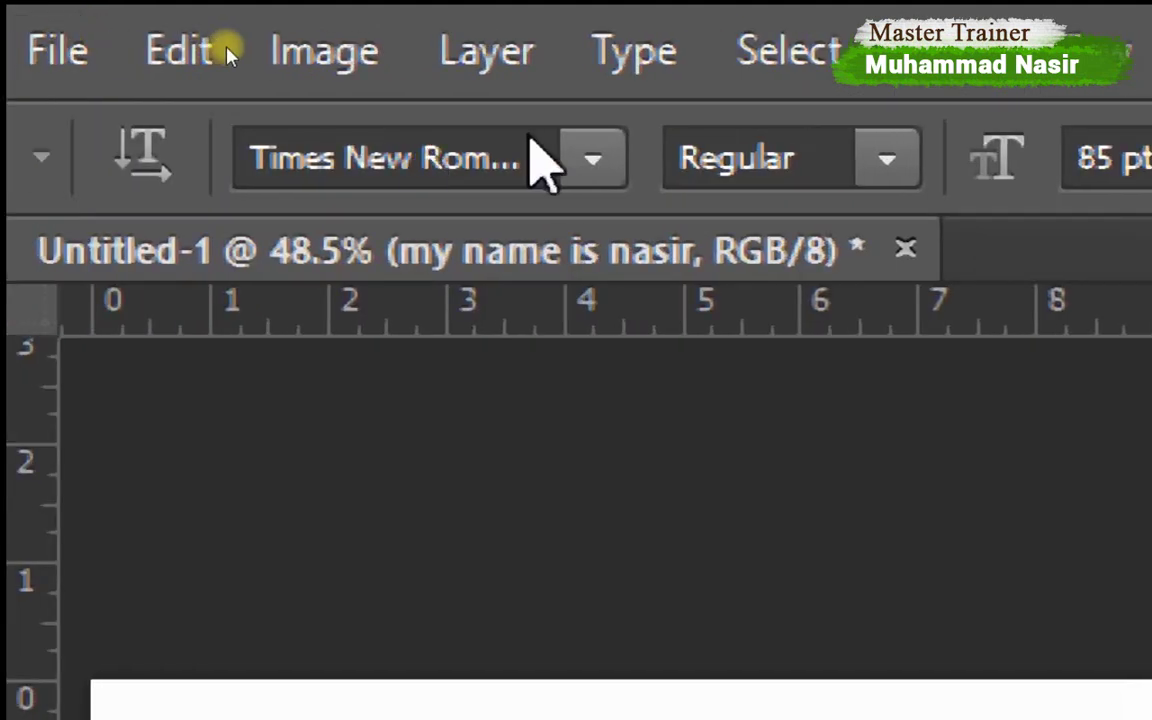
- Try the Viner Hand ITC and then Vivaldi fonts on the NASIR text
left_click(585, 158)
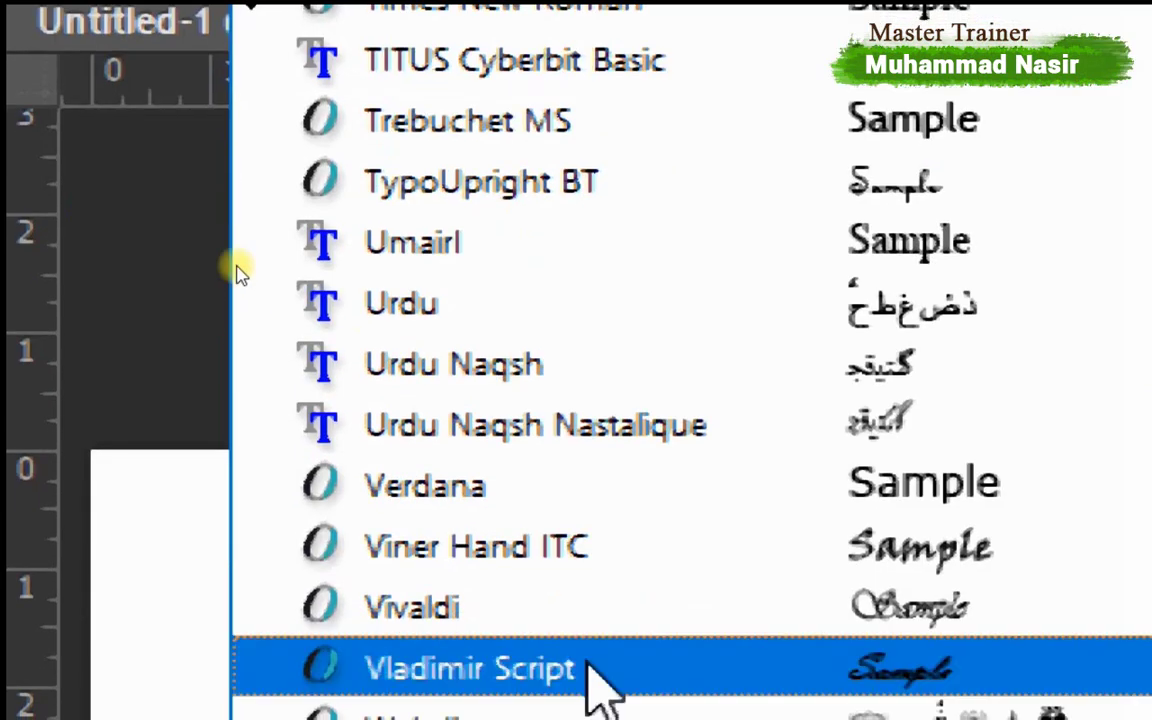
left_click(514, 566)
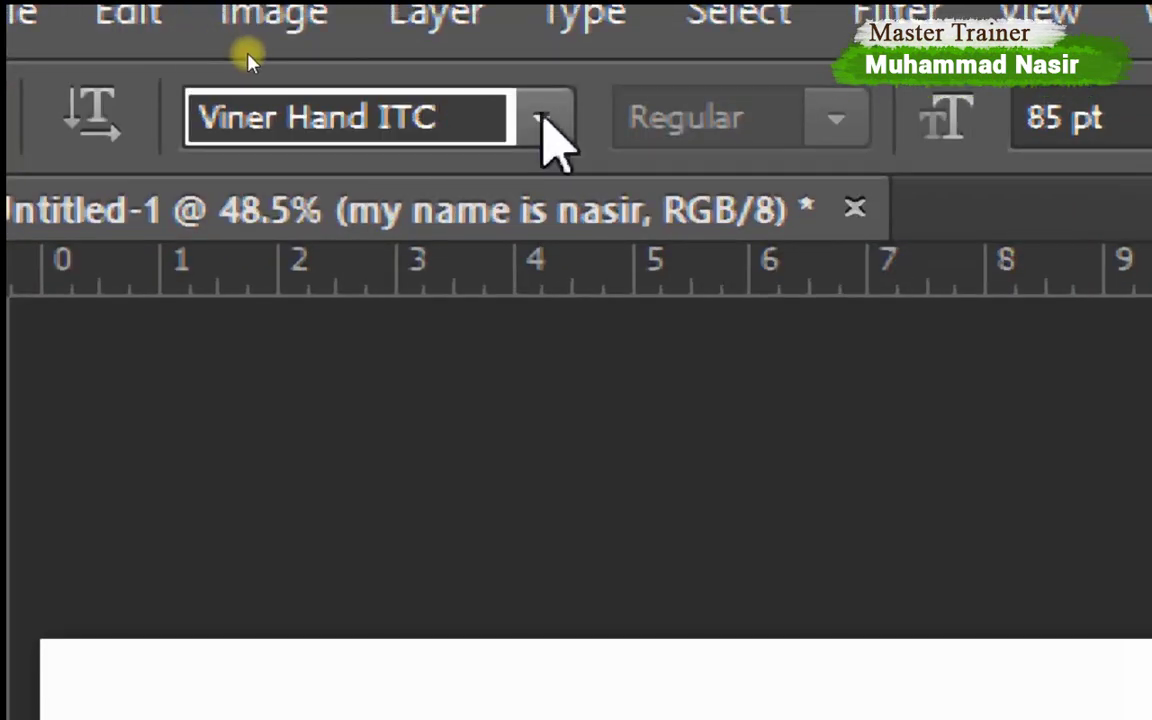
left_click(541, 118)
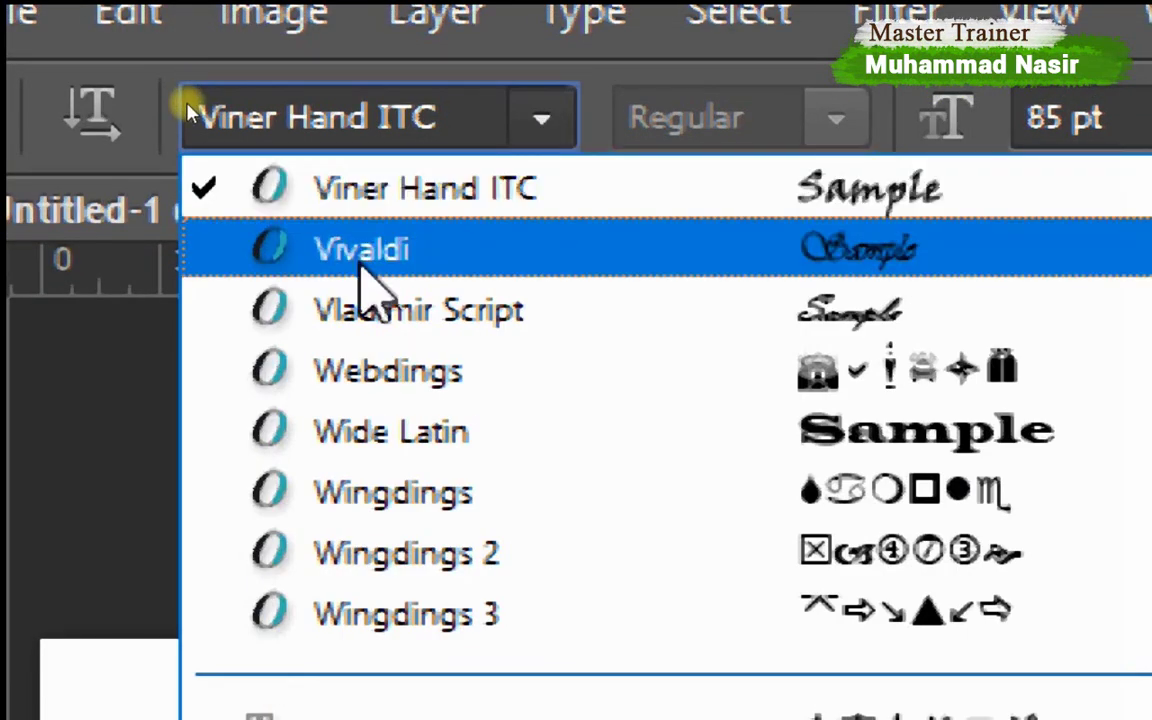
left_click(362, 262)
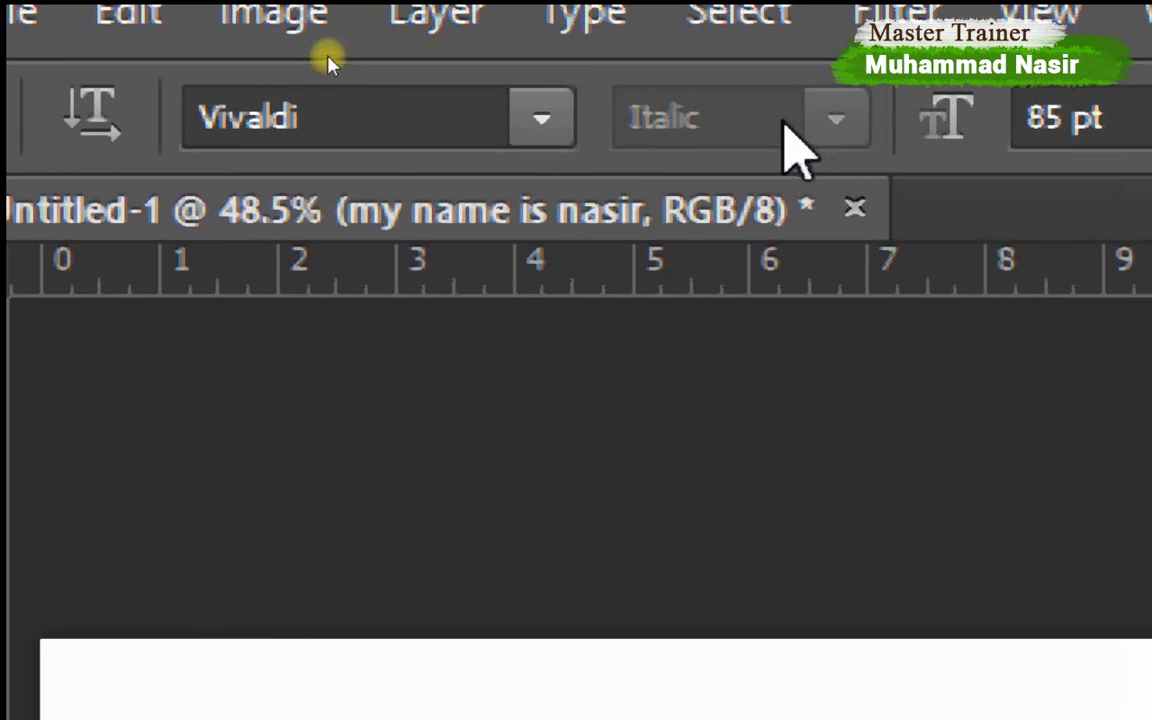
- Set NASIR to the Arial font with the Black style
left_click(541, 118)
scroll(437, 450, "up", 1)
scroll(450, 465, "up", 8)
scroll(463, 463, "up", 5)
scroll(470, 365, "up", 1)
scroll(488, 373, "up", 5)
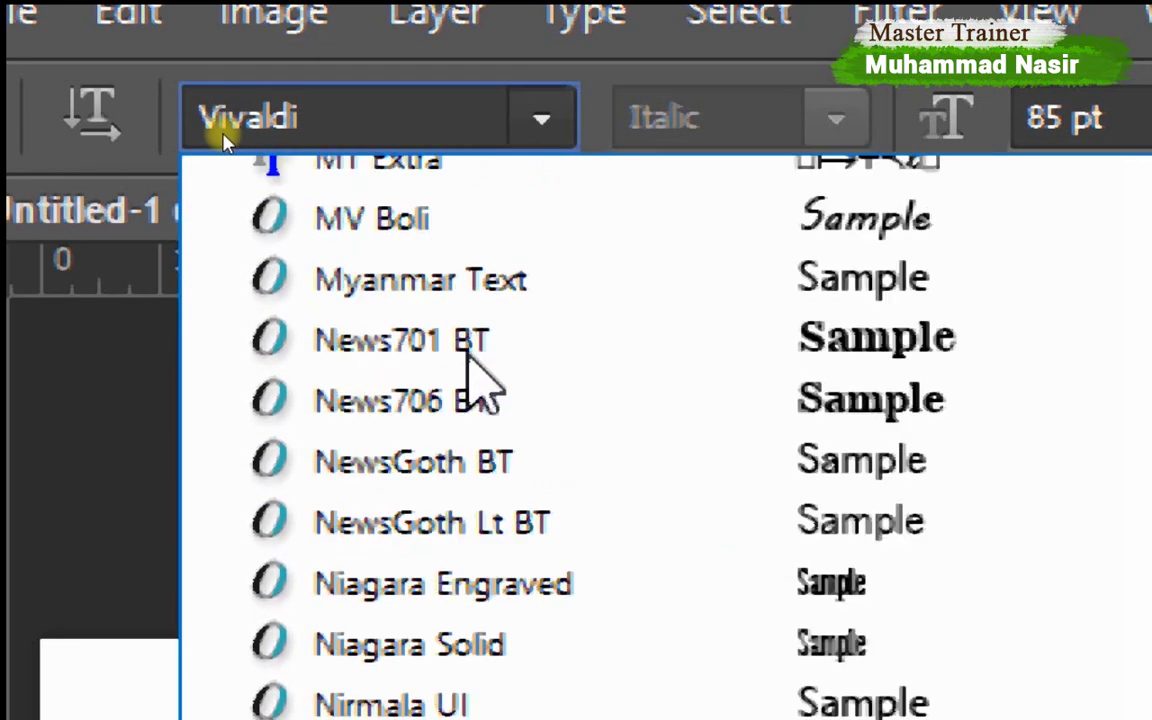
scroll(470, 365, "up", 10)
scroll(476, 347, "up", 15)
scroll(420, 335, "up", 8)
scroll(422, 342, "up", 15)
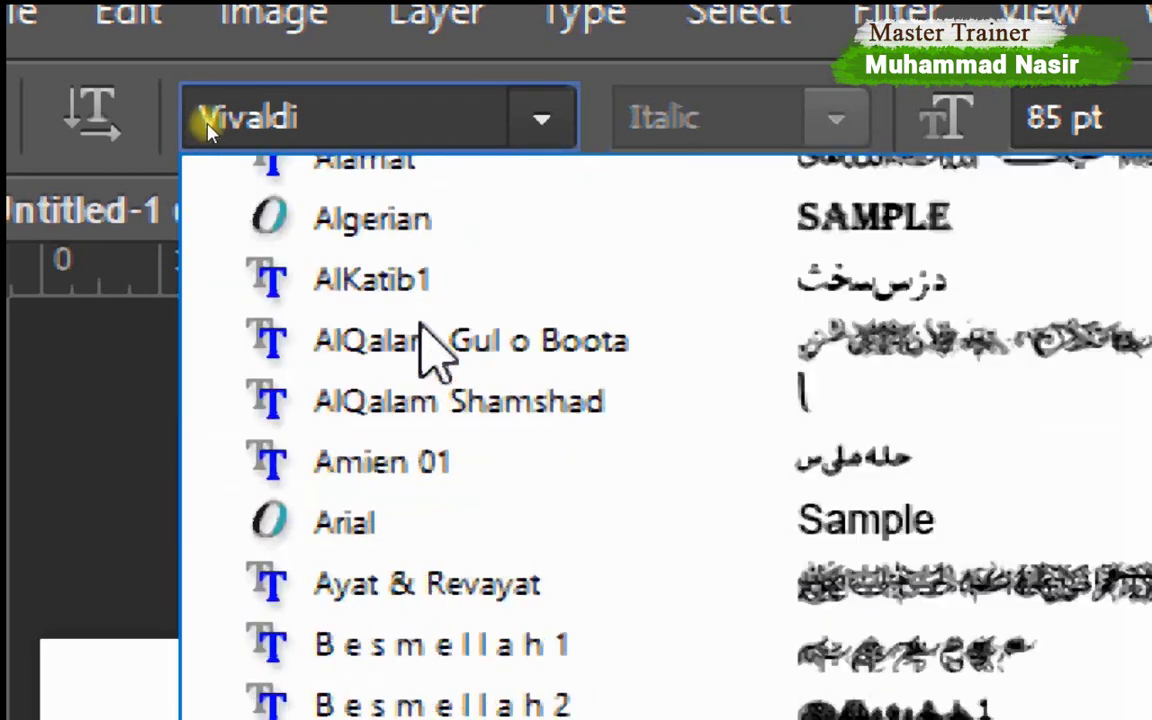
scroll(420, 325, "up", 2)
left_click(405, 672)
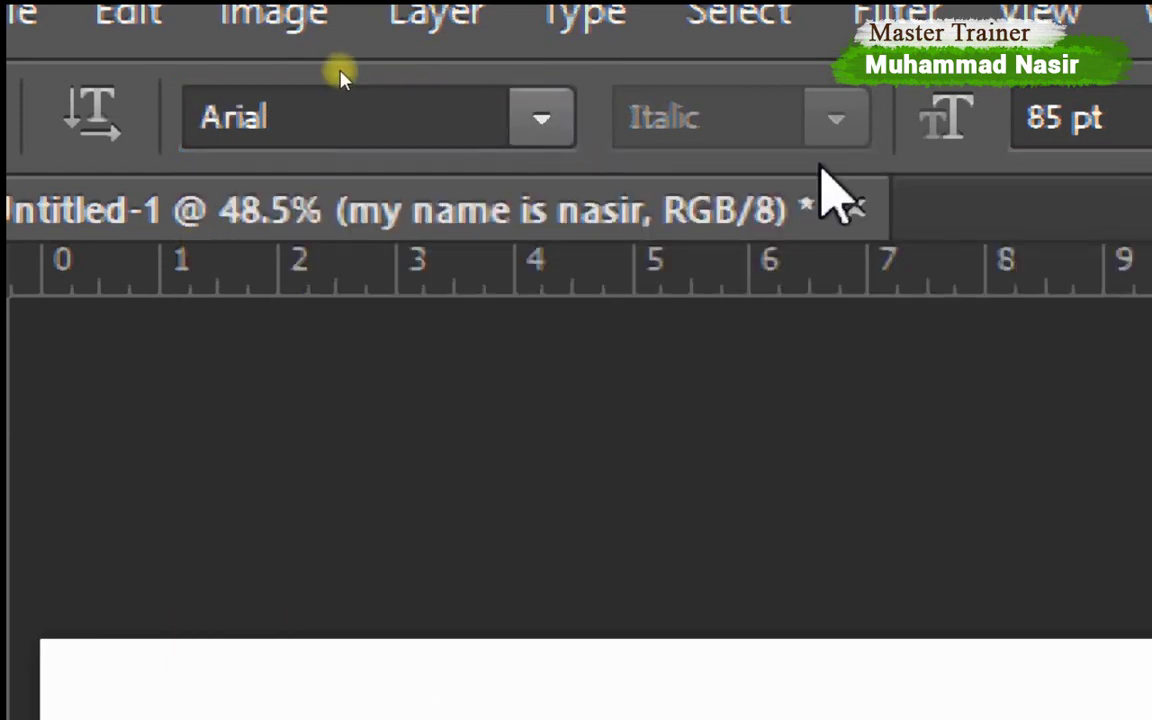
left_click(838, 122)
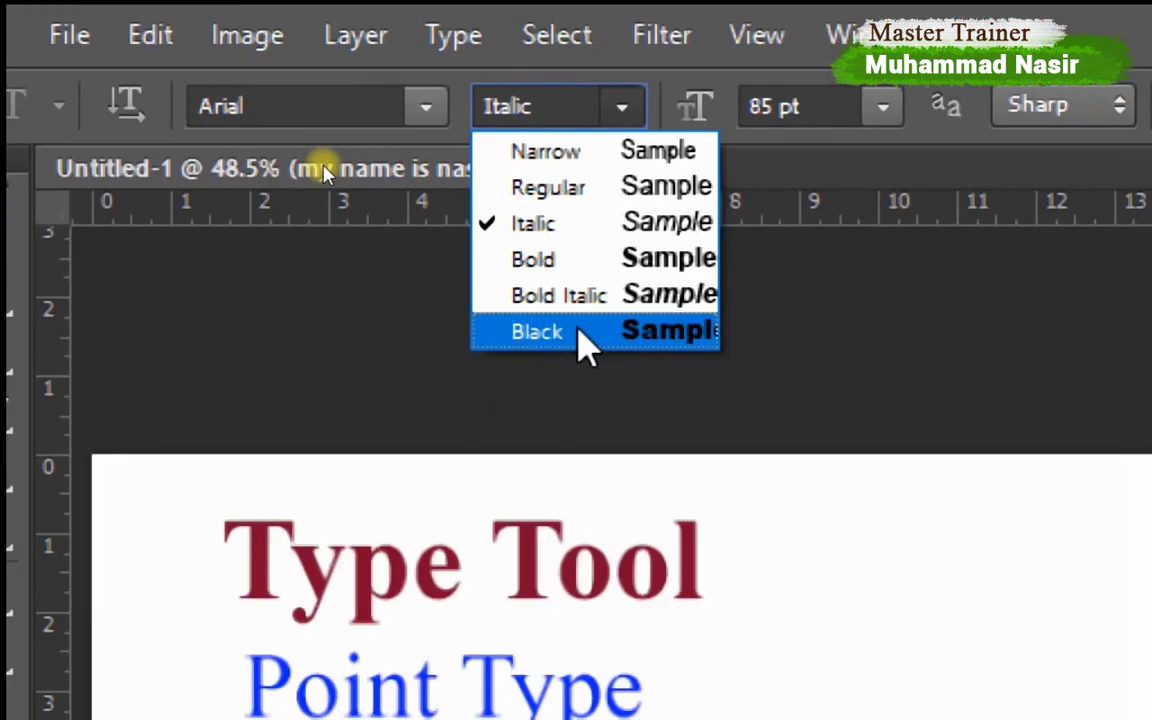
left_click(580, 332)
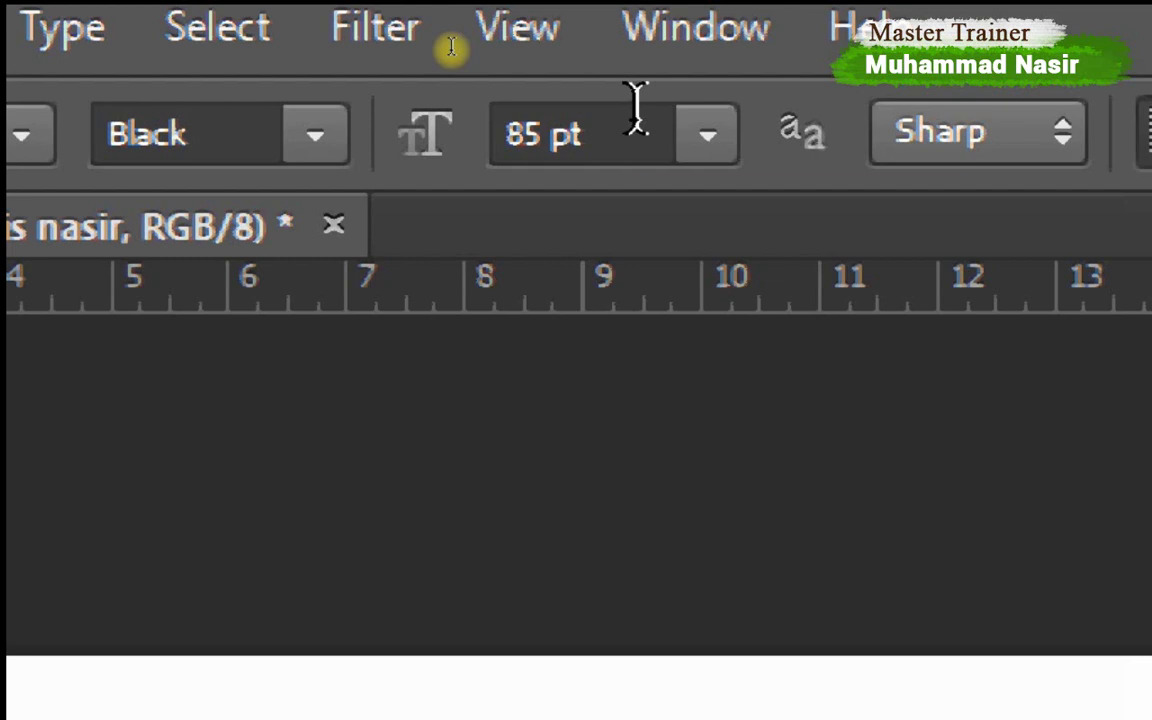
- Resize NASIR from 85 pt to 45 pt, then to 145 pt, leaving the preset list unchanged
left_click_drag(630, 128, 502, 134)
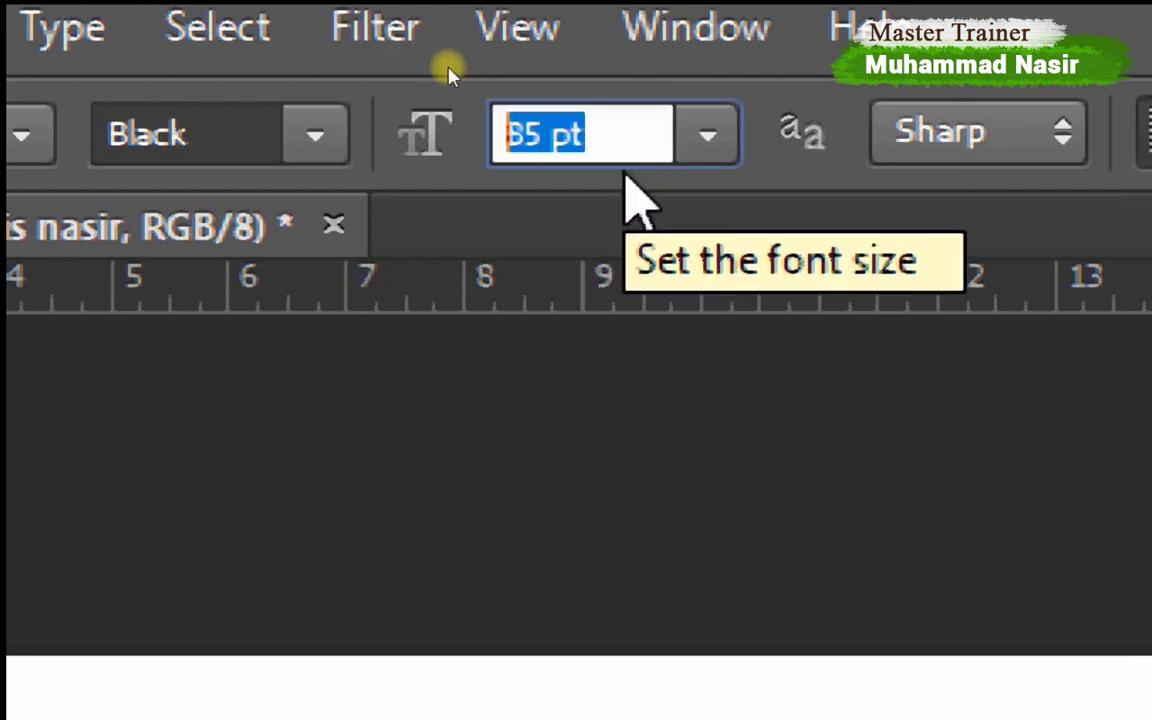
key("BackSpace")
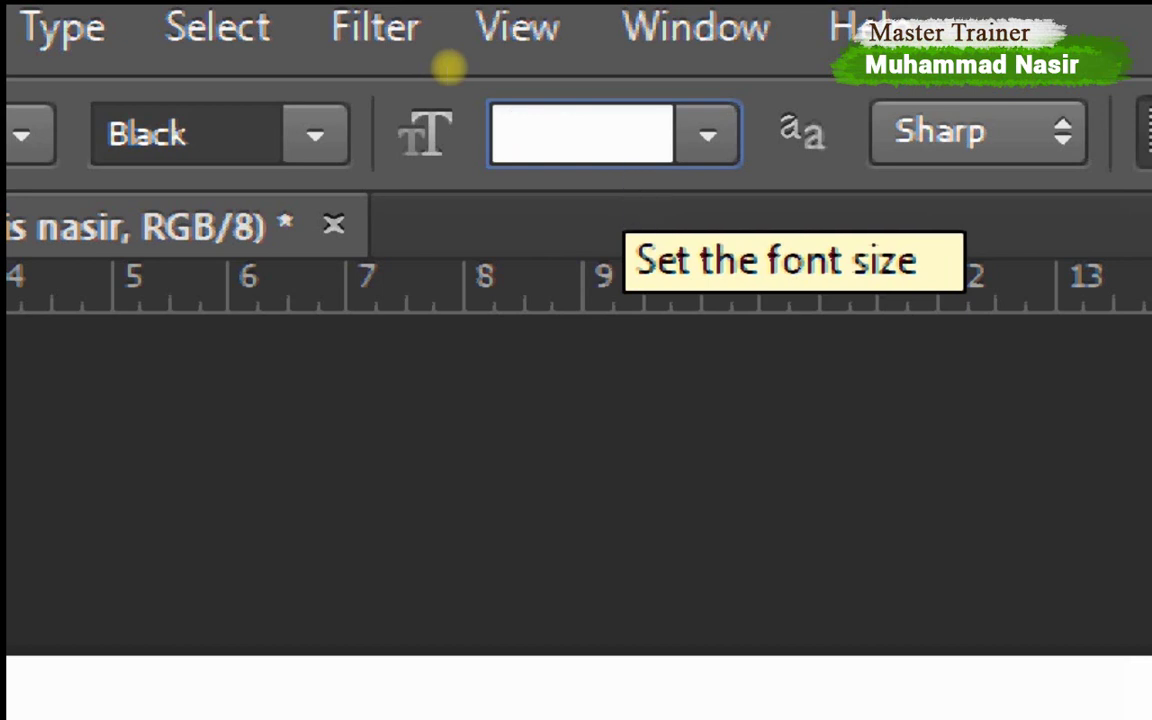
type("45")
key("Return")
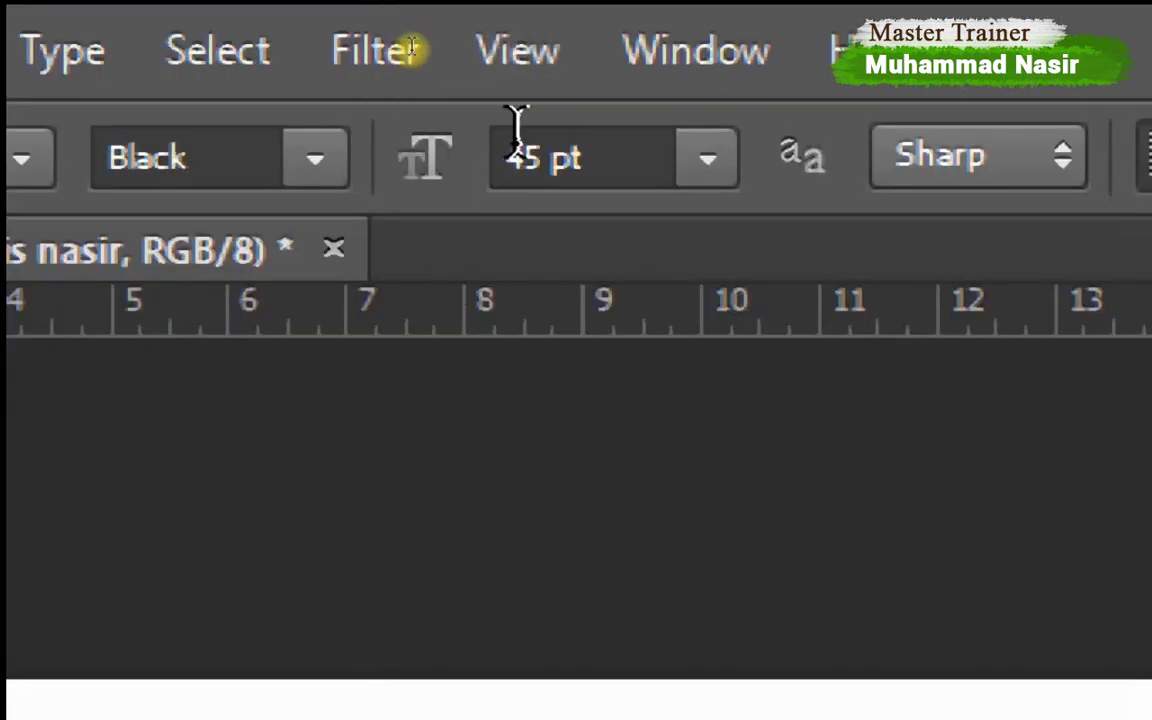
left_click(514, 140)
type("1")
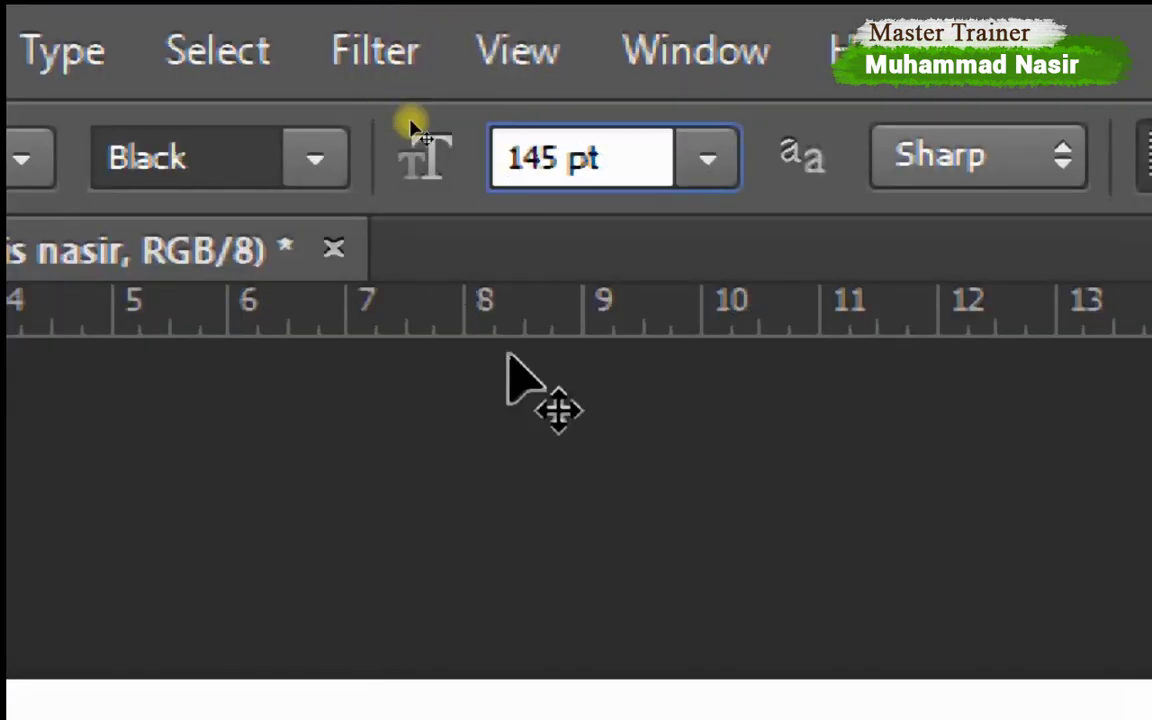
key("Return")
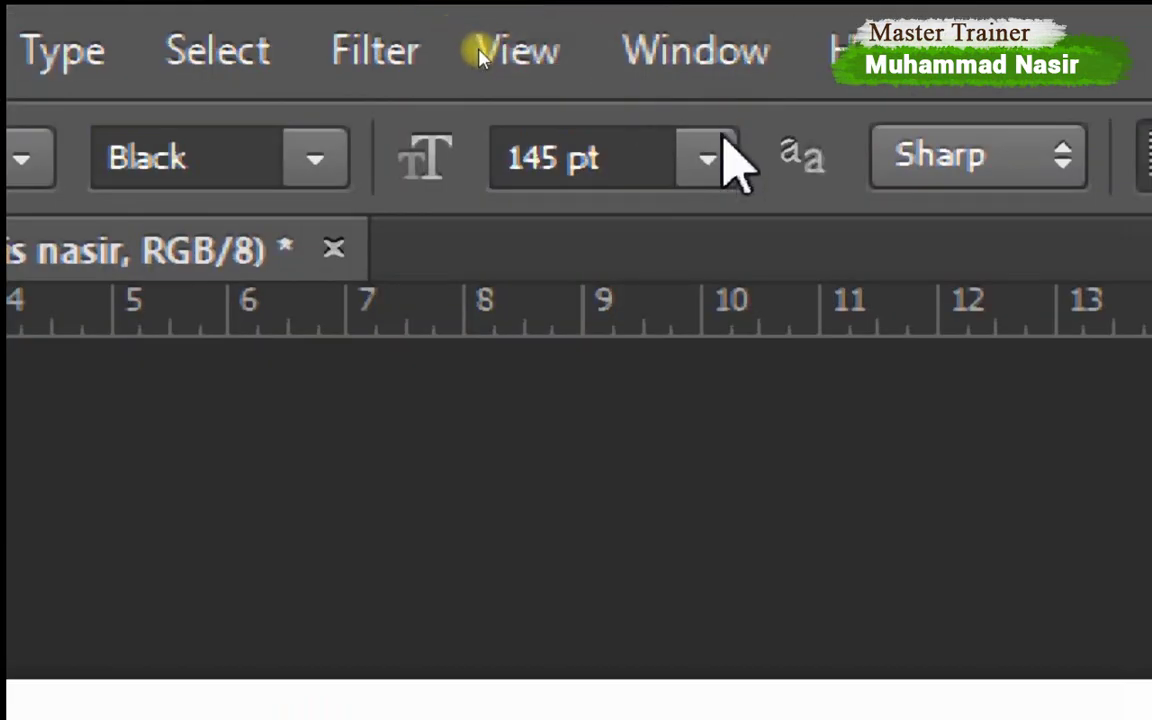
left_click(712, 158)
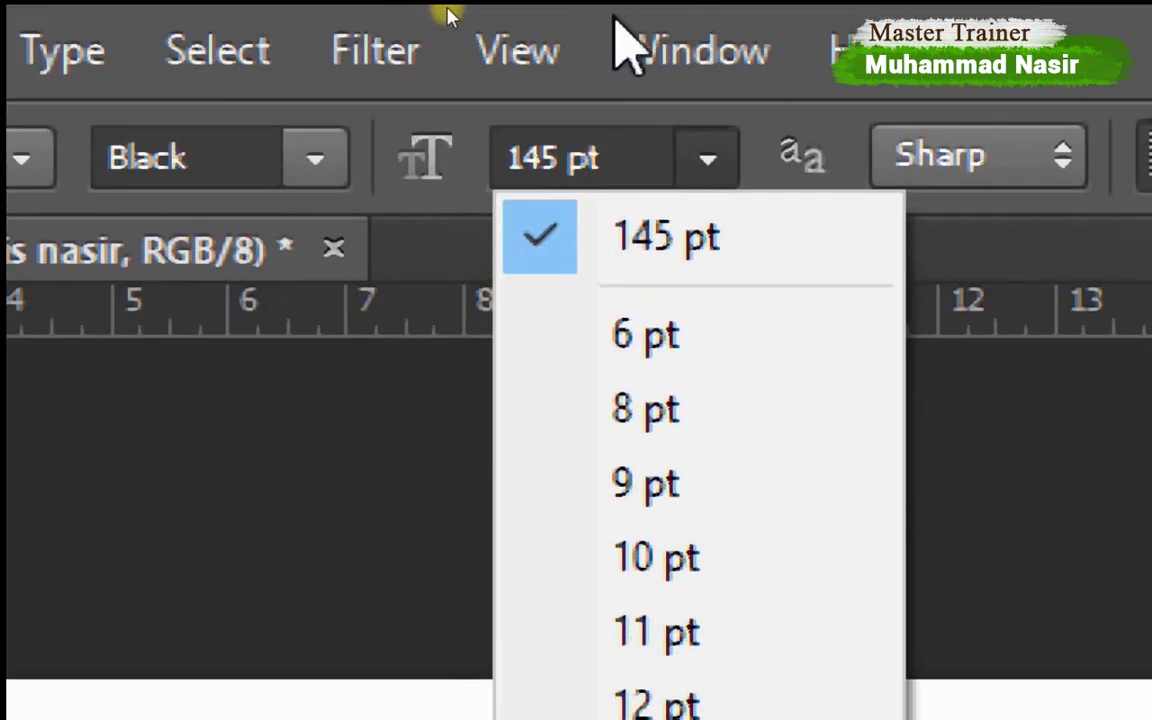
left_click(628, 45)
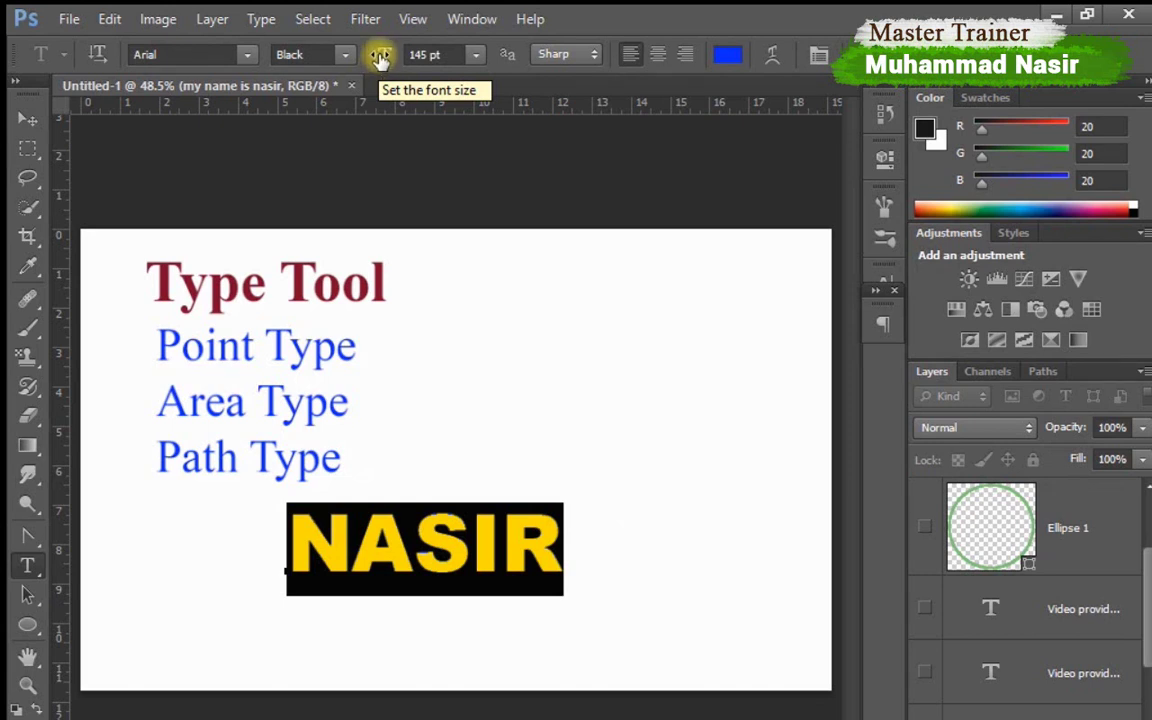
- Scrub the NASIR size up to about 267 pt, then back to about 170 pt
left_click_drag(380, 57, 520, 68)
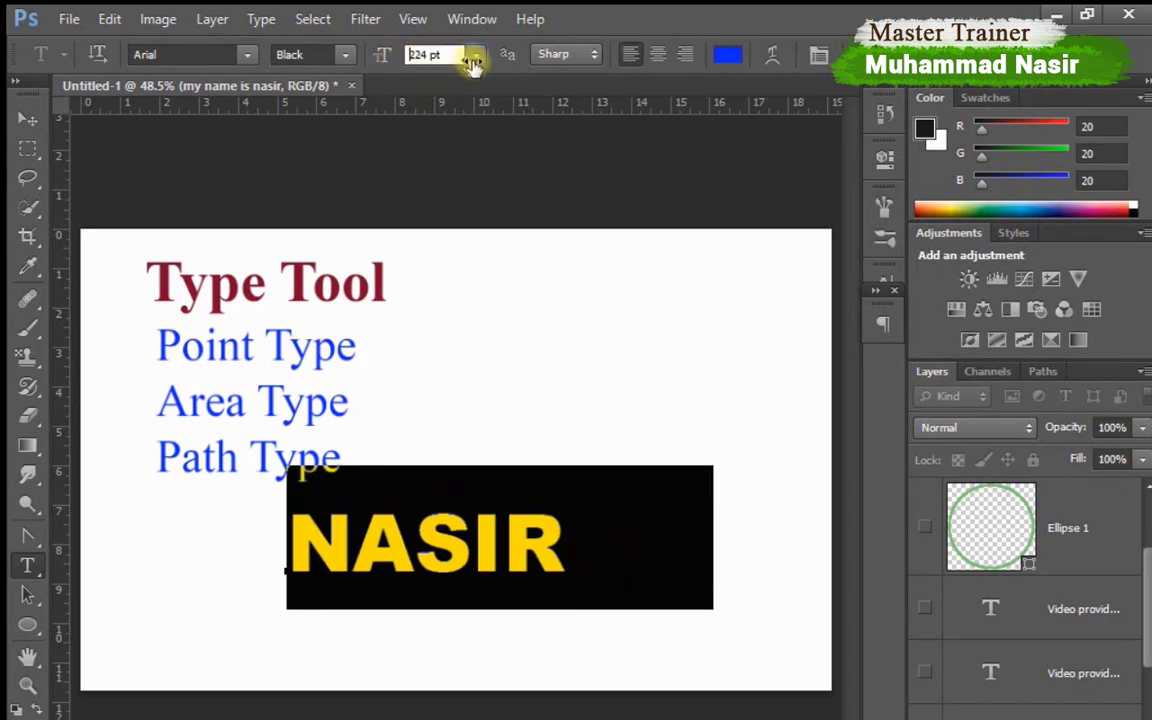
mouse_move(520, 68)
left_mouse_down()
mouse_move(301, 57)
mouse_move(507, 62)
mouse_move(340, 75)
mouse_move(584, 69)
mouse_move(478, 84)
left_mouse_up()
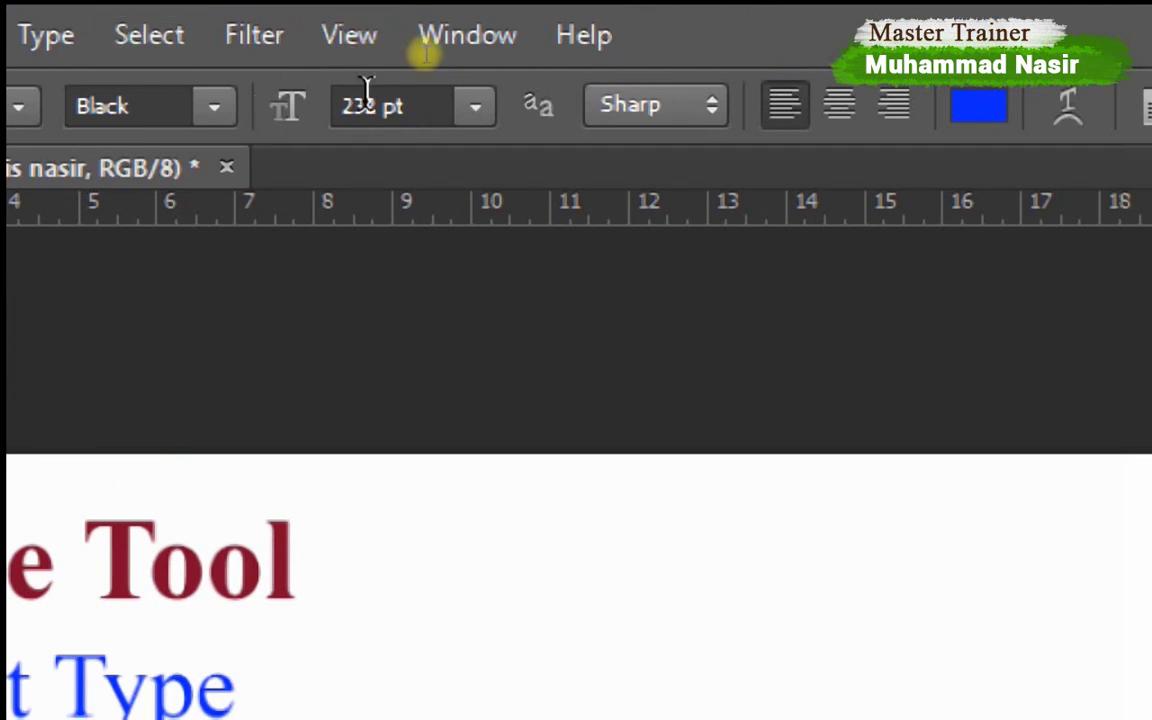
left_click(378, 106)
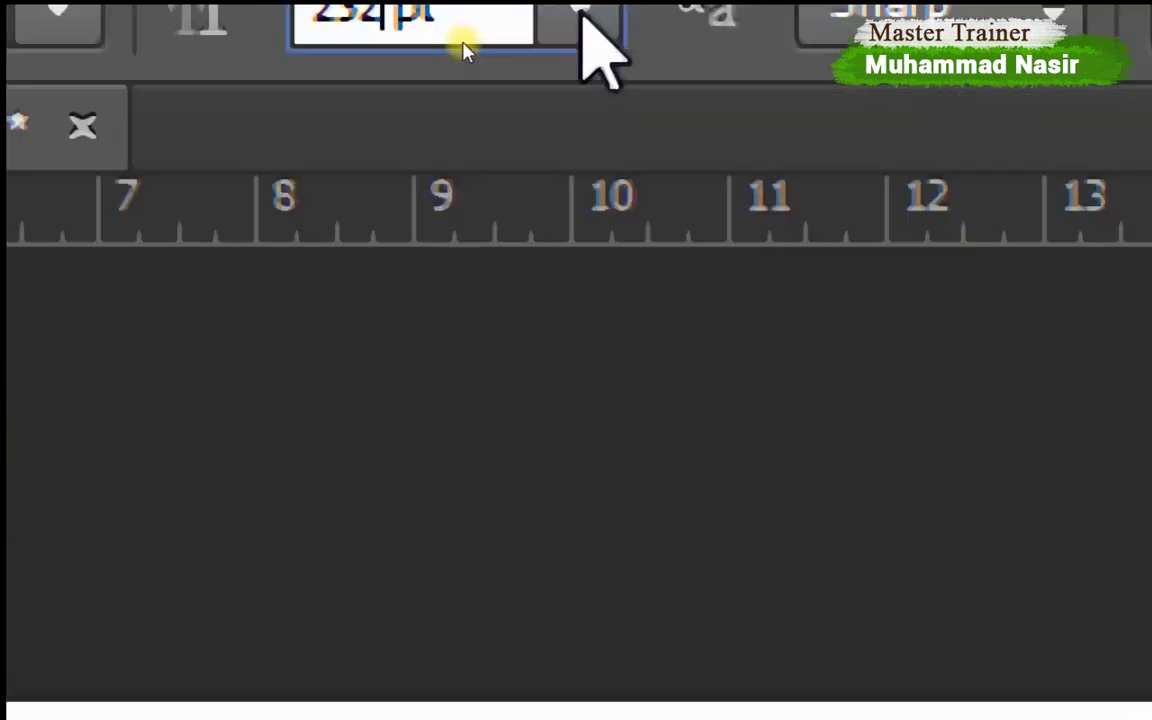
- Adjust the NASIR size to 179 pt and centre-align the text
scroll(467, 52, "up", 1)
scroll(462, 50, "up", 1)
scroll(458, 49, "up", 3)
scroll(440, 53, "up", 7)
scroll(425, 58, "up", 1)
scroll(417, 52, "down", 1)
scroll(415, 50, "down", 1)
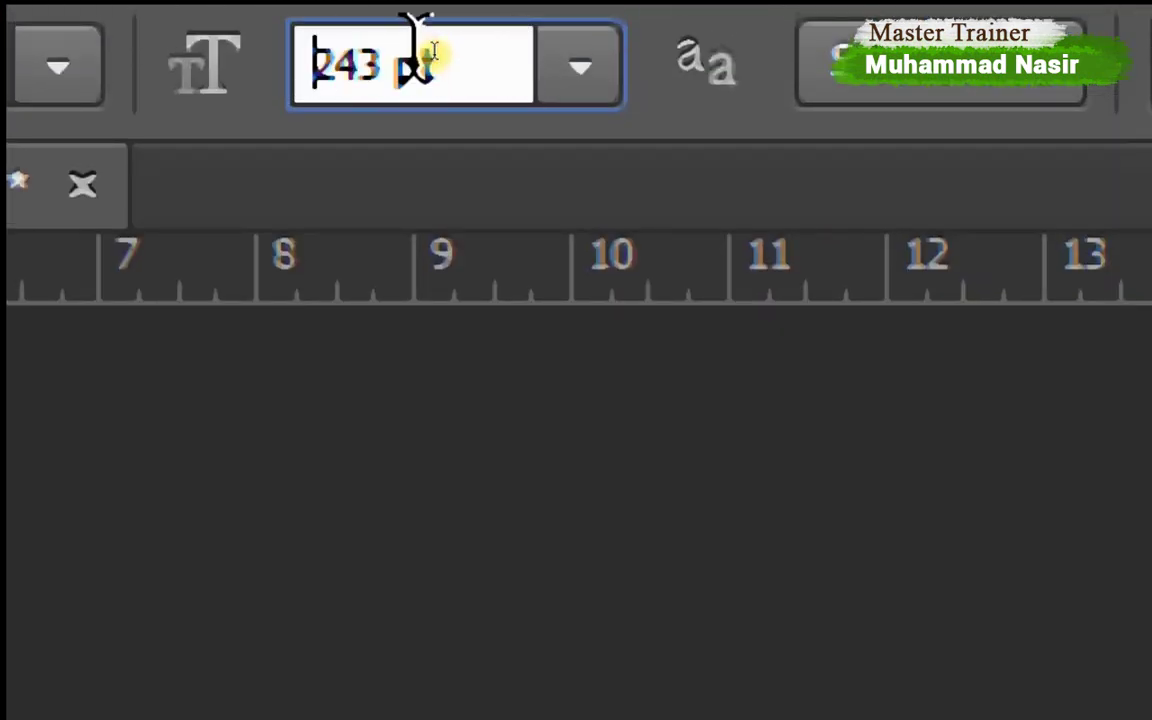
scroll(418, 55, "down", 5)
scroll(418, 55, "down", 5)
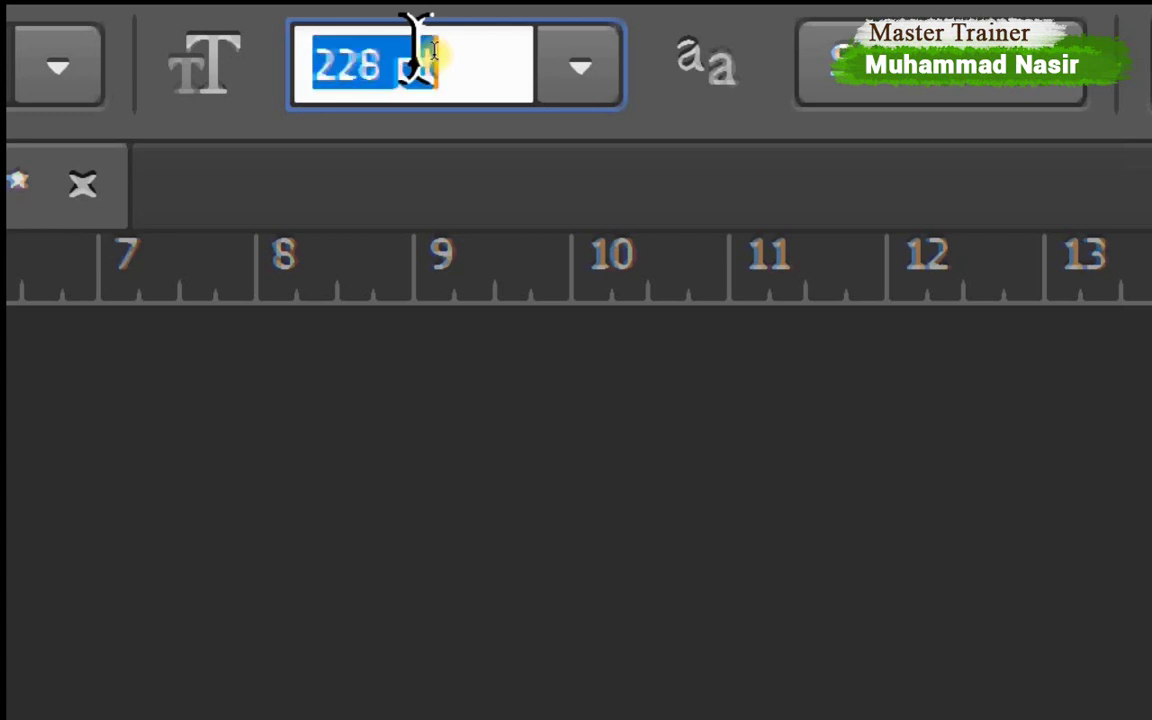
scroll(435, 52, "down", 3)
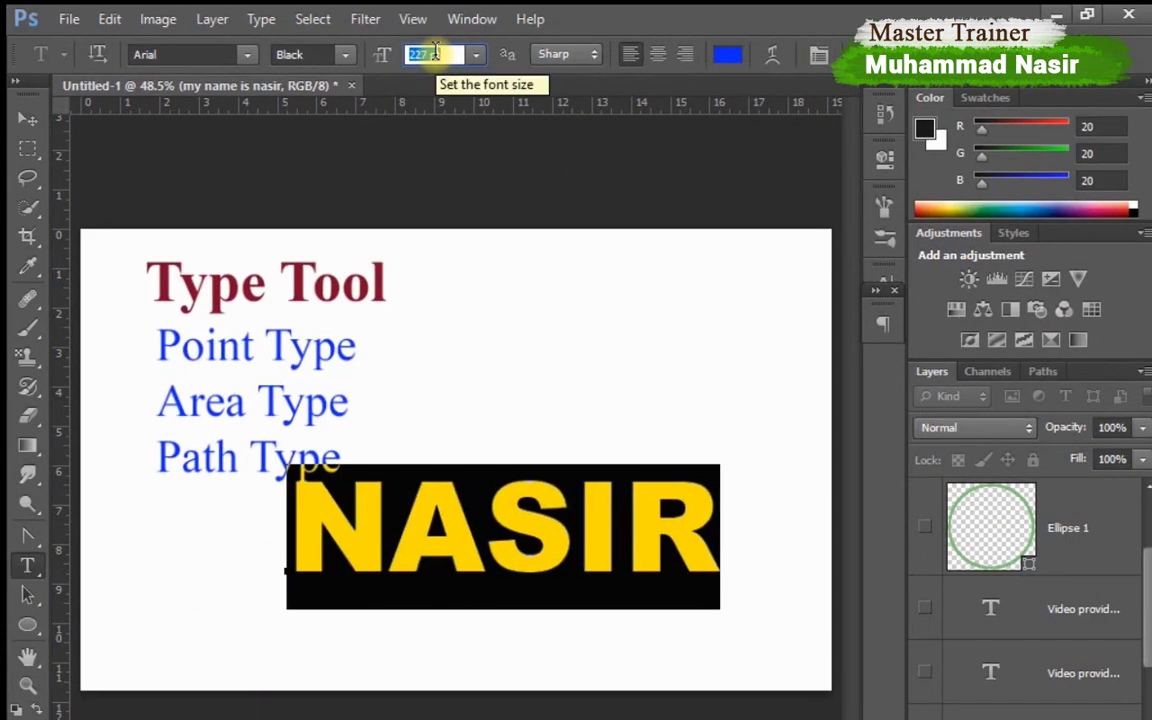
scroll(435, 52, "down", 4)
scroll(435, 52, "down", 9)
scroll(435, 52, "down", 9)
scroll(435, 52, "down", 7)
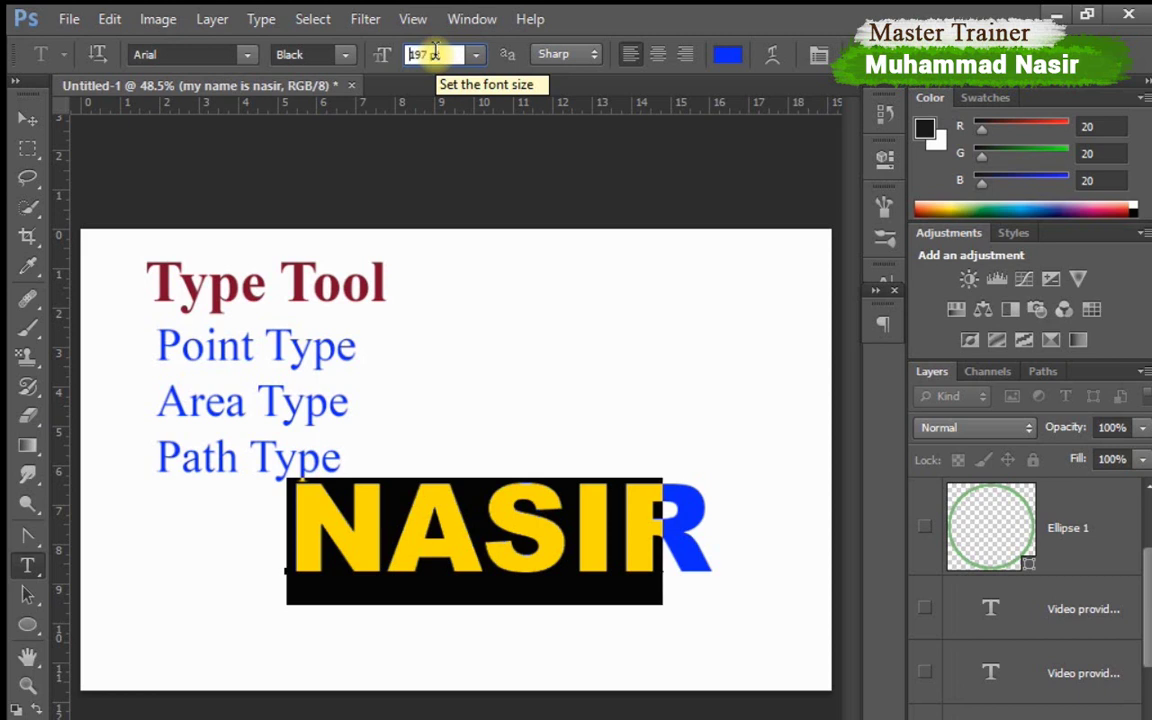
scroll(433, 52, "down", 8)
scroll(430, 53, "down", 7)
scroll(427, 54, "down", 7)
scroll(426, 54, "down", 6)
scroll(428, 53, "down", 5)
scroll(432, 52, "down", 2)
scroll(435, 50, "down", 2)
scroll(435, 50, "up", 3)
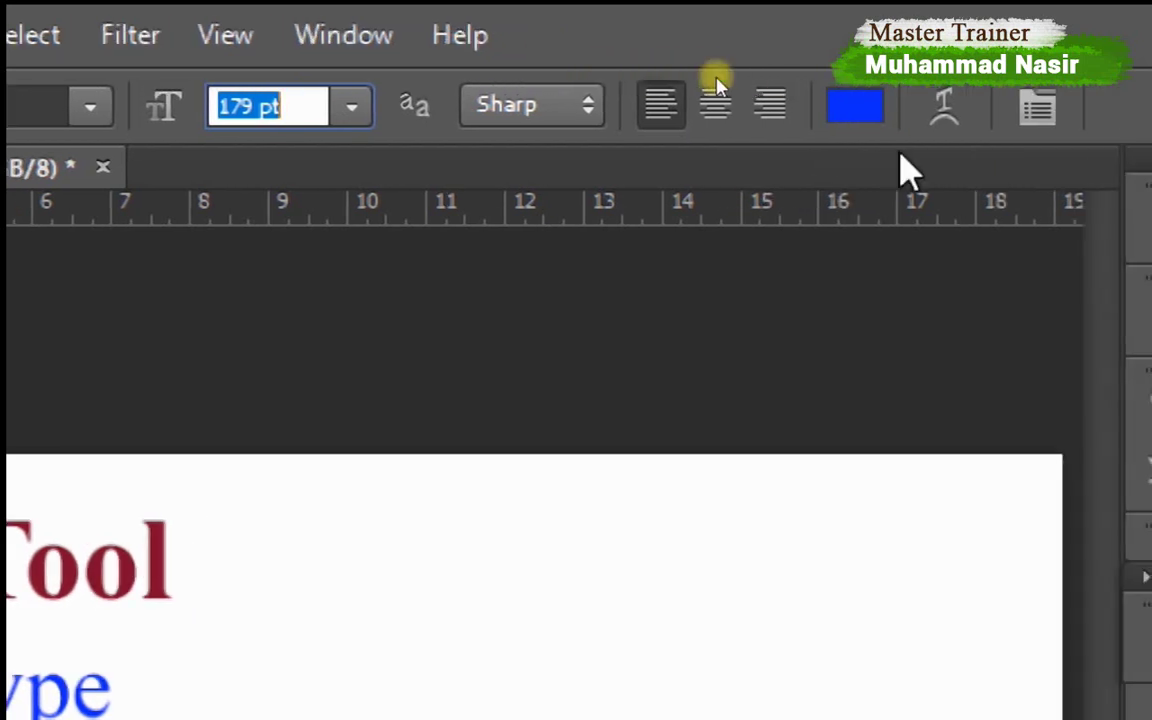
left_click(706, 114)
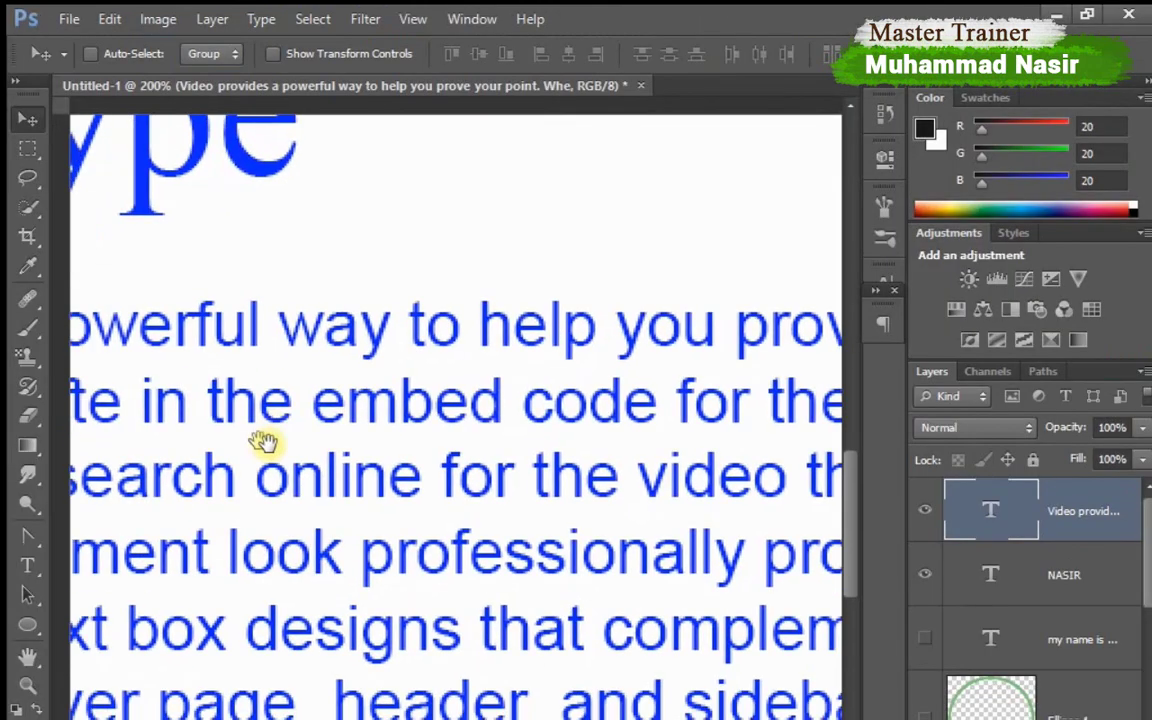
- Pan across the blue paragraph and zoom out to 66.7% to see the whole block
left_click_drag(257, 442, 522, 391)
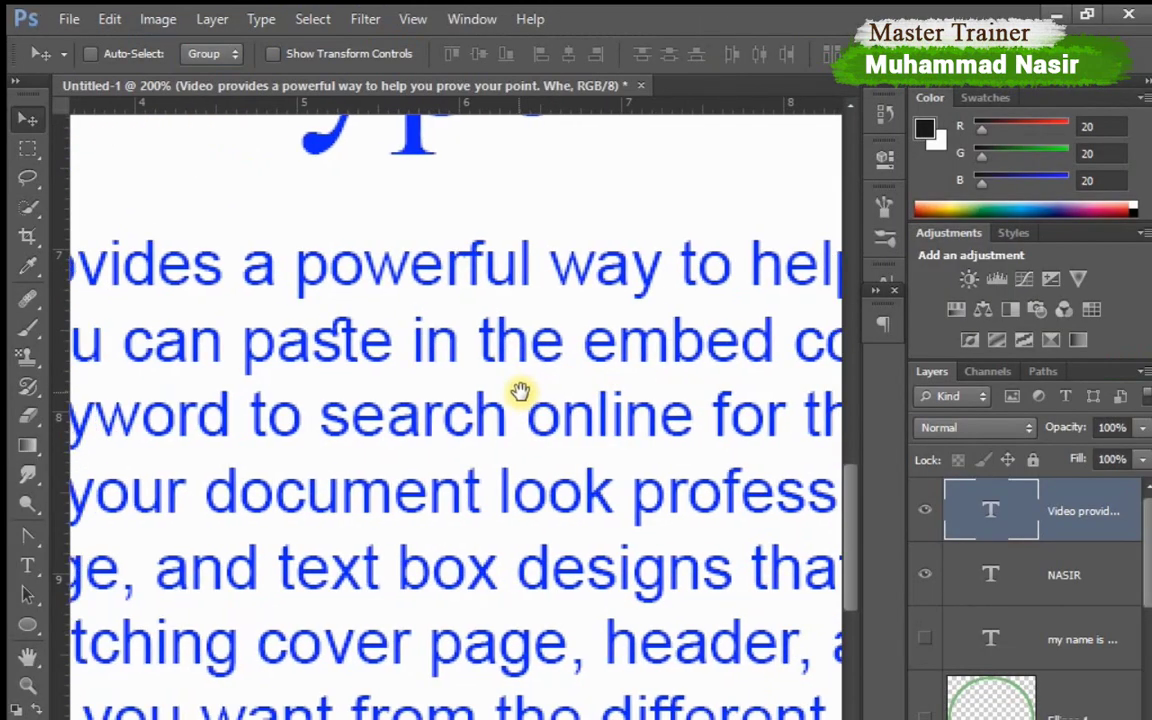
left_click_drag(316, 442, 497, 432)
left_click_drag(197, 432, 442, 432)
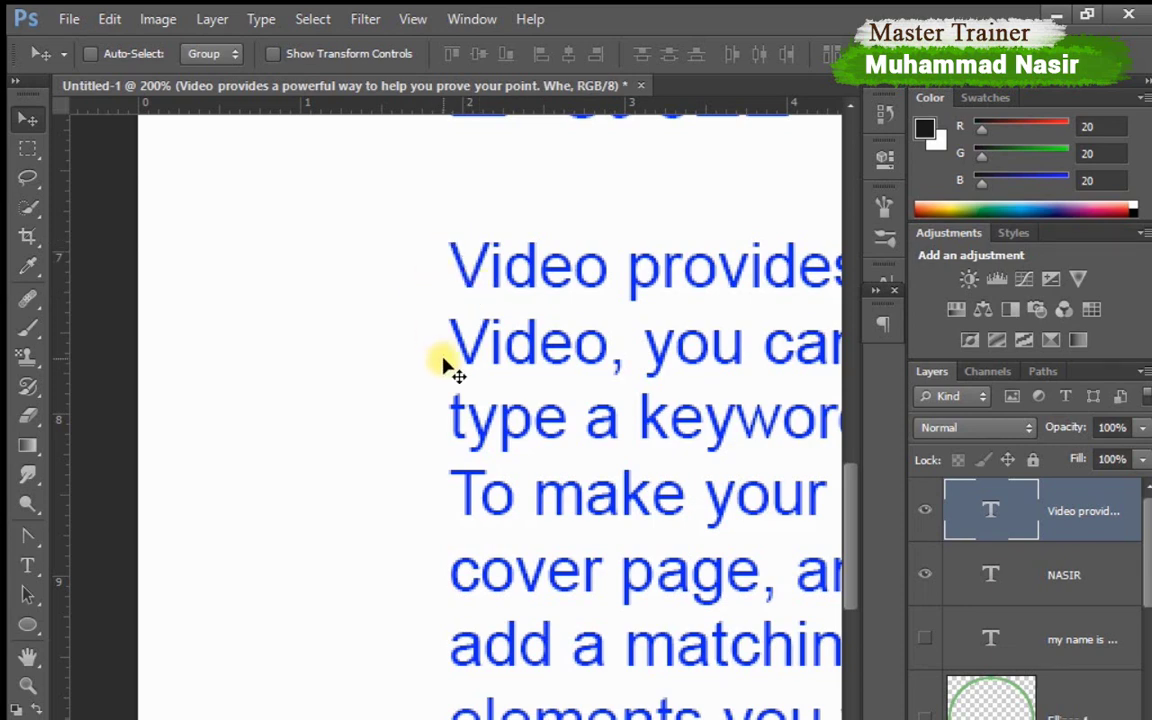
left_click_drag(671, 470, 372, 484)
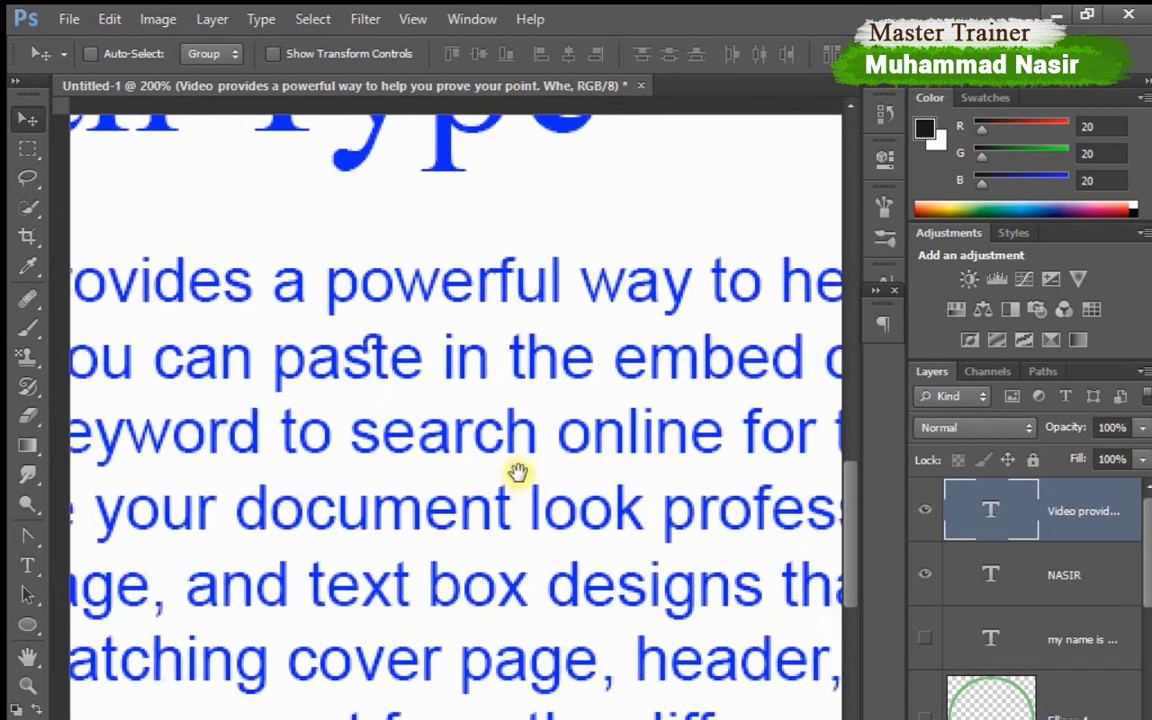
left_click_drag(427, 483, 334, 489)
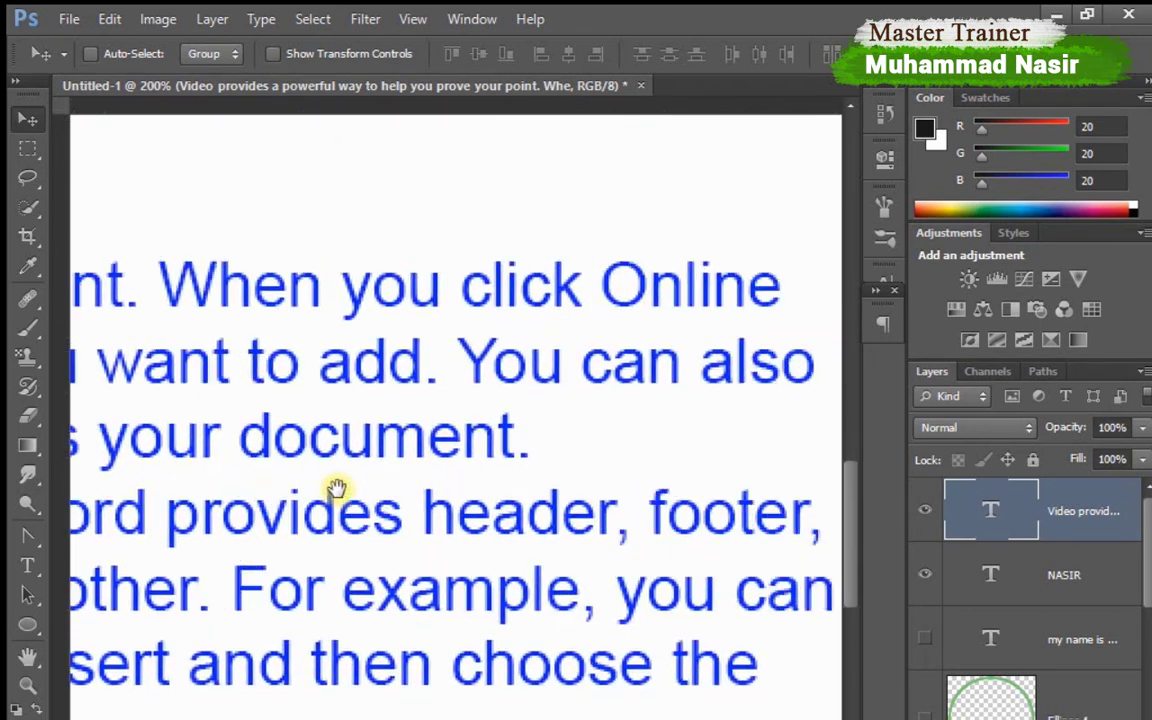
key("ctrl+minus")
key("ctrl+minus")
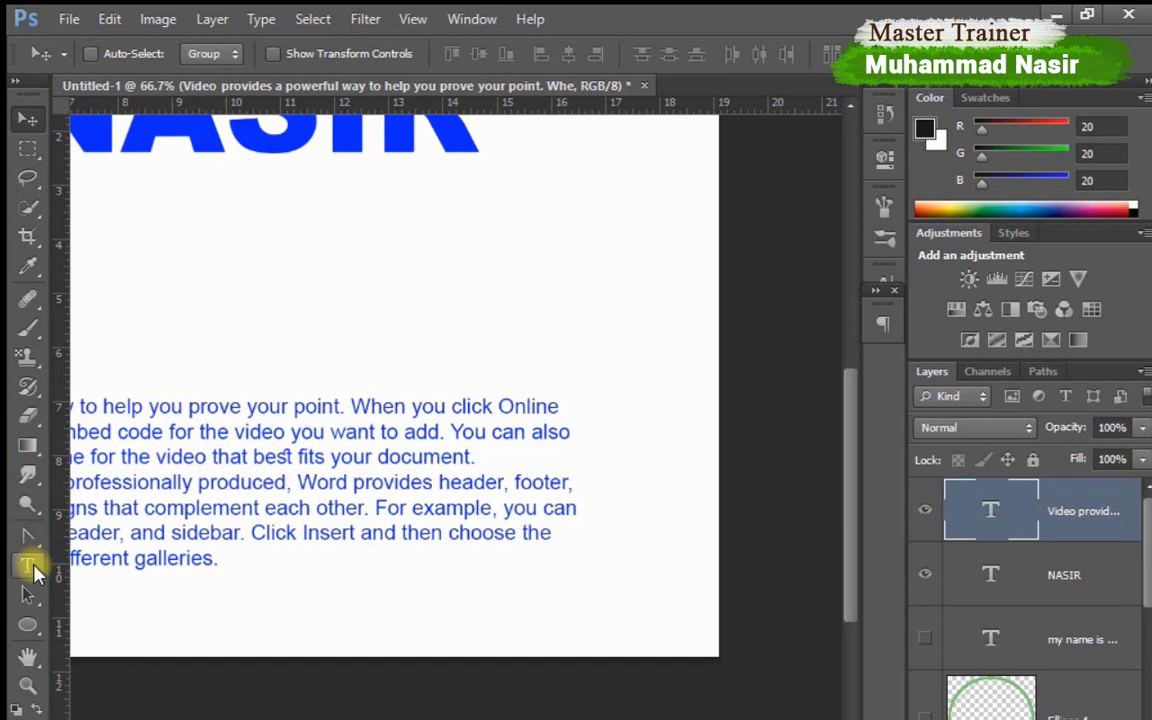
- Right-align the whole blue paragraph and commit the edit
left_click(30, 567)
left_click(313, 427)
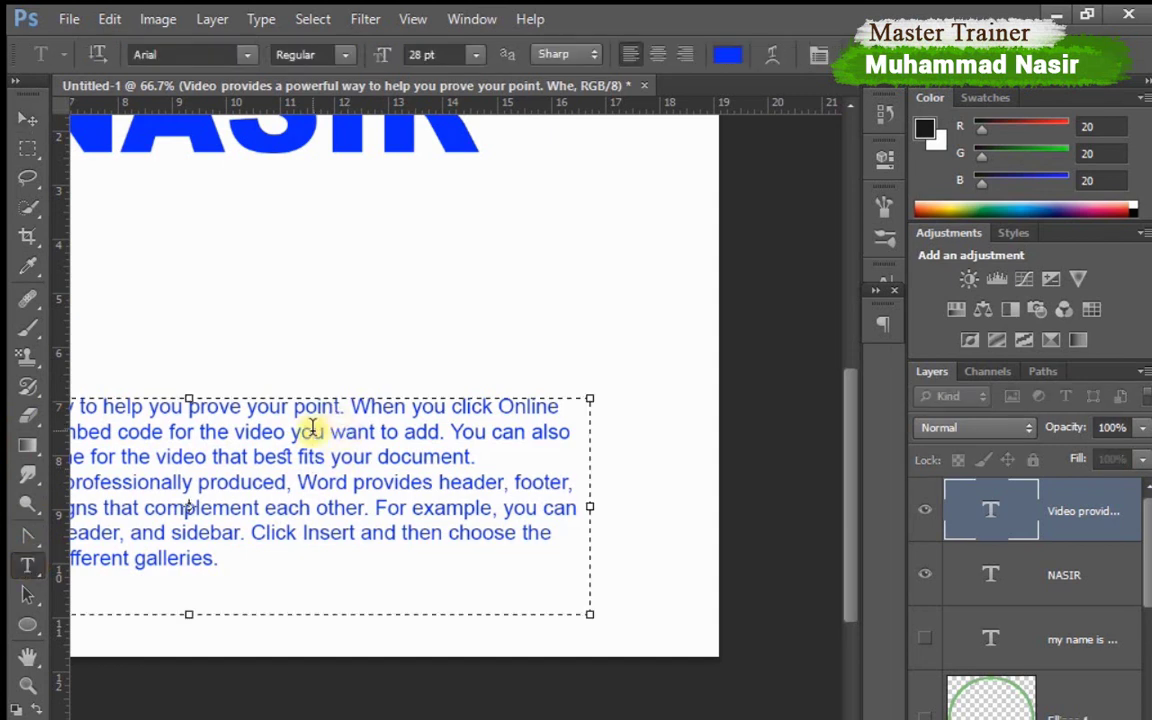
key("ctrl+a")
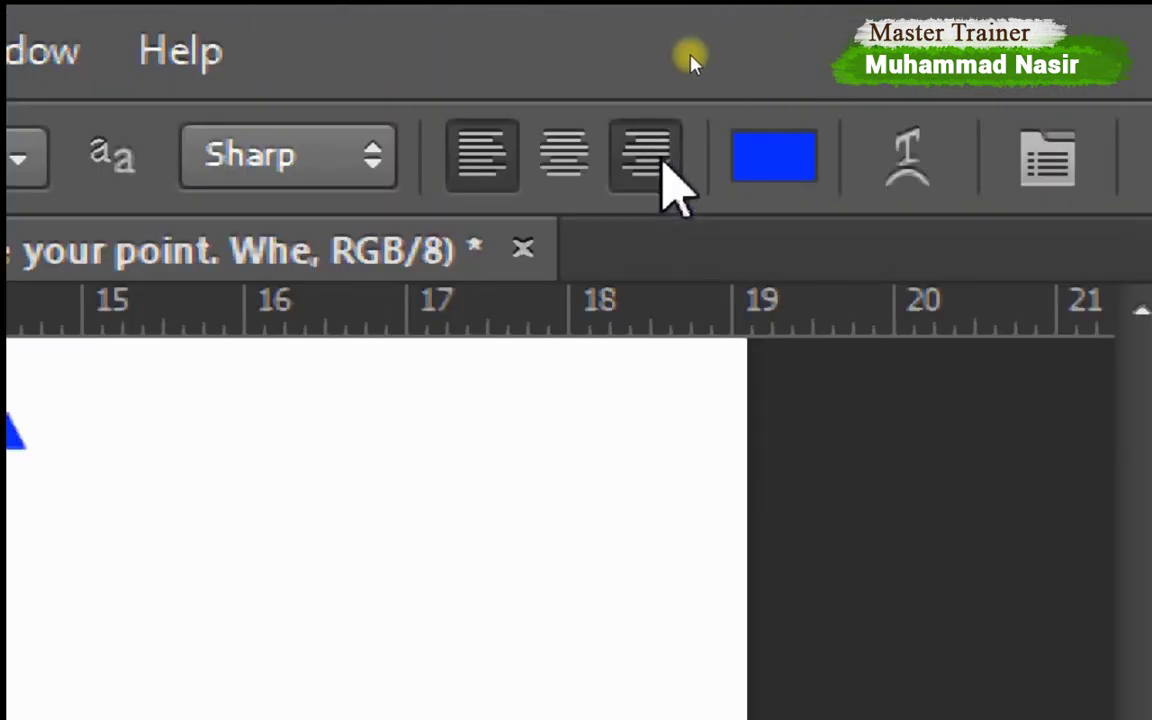
left_click(662, 170)
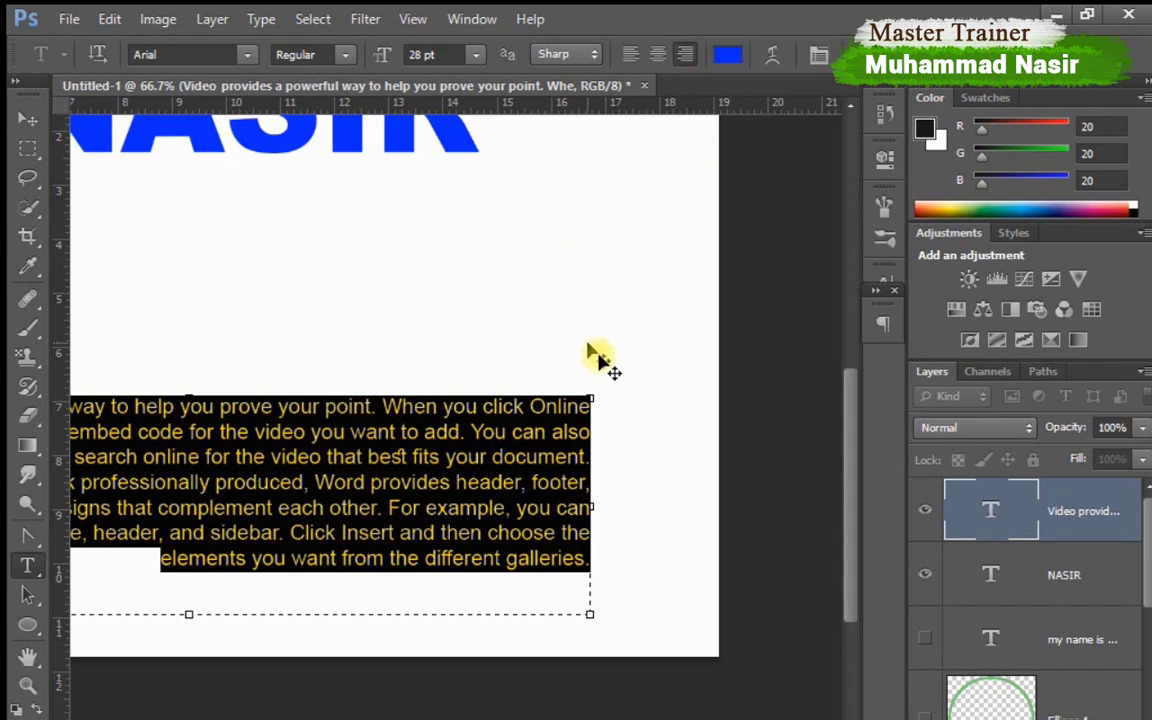
left_click(27, 119)
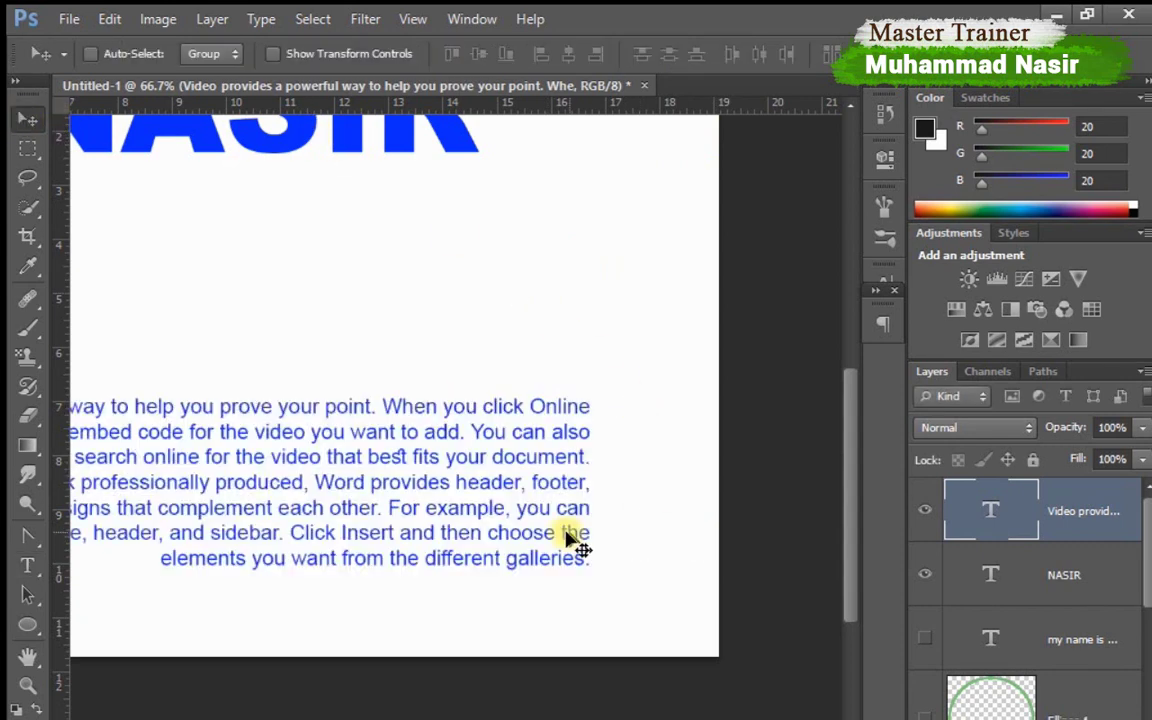
- Select the whole blue paragraph again, centre-align it, and commit
left_click_drag(603, 514, 635, 512)
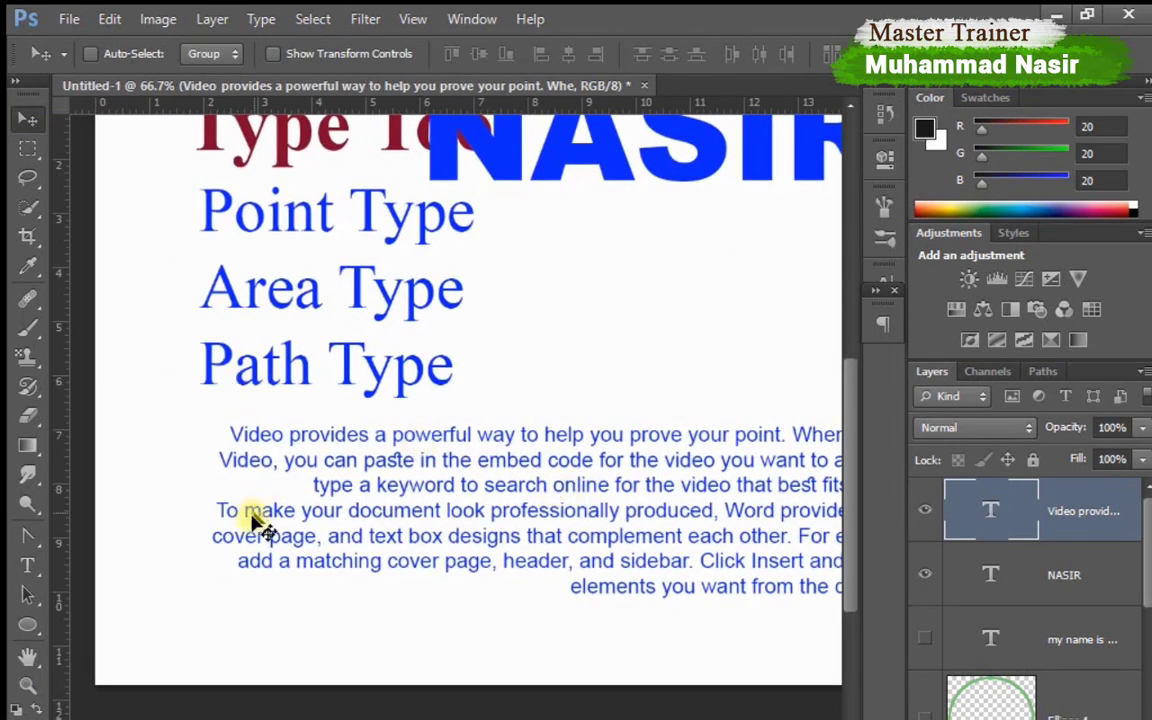
mouse_move(555, 507)
left_mouse_down()
mouse_move(391, 478)
mouse_move(535, 506)
left_mouse_up()
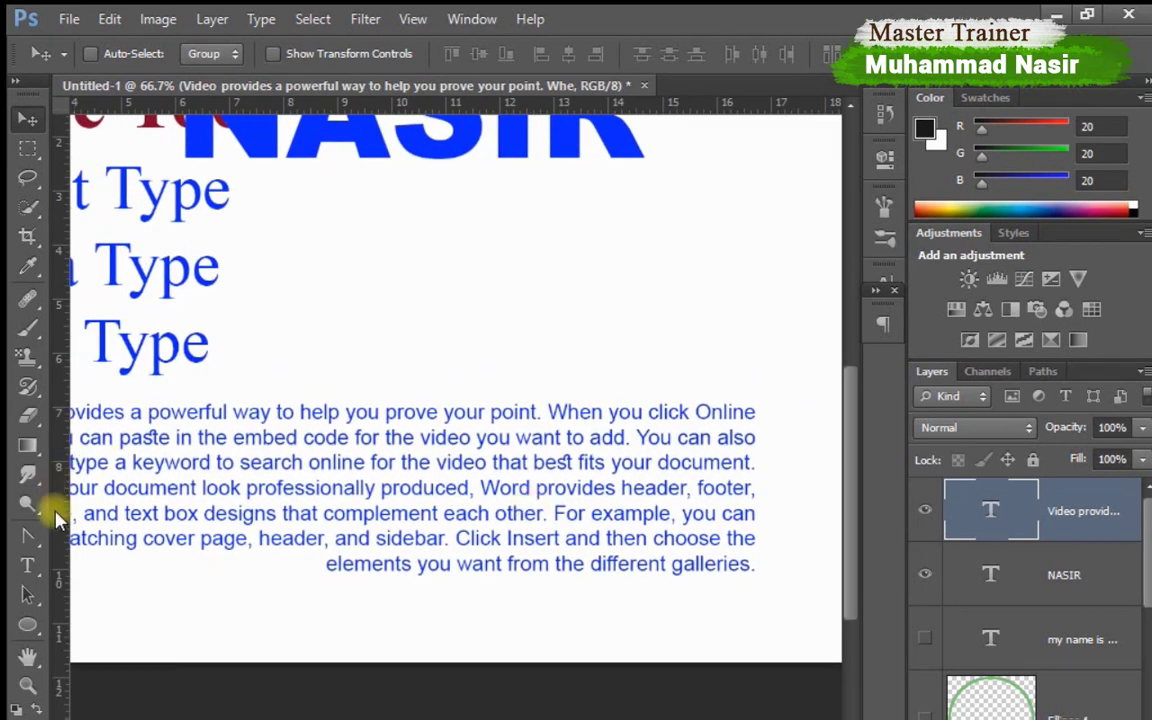
left_click(27, 566)
left_click(313, 530)
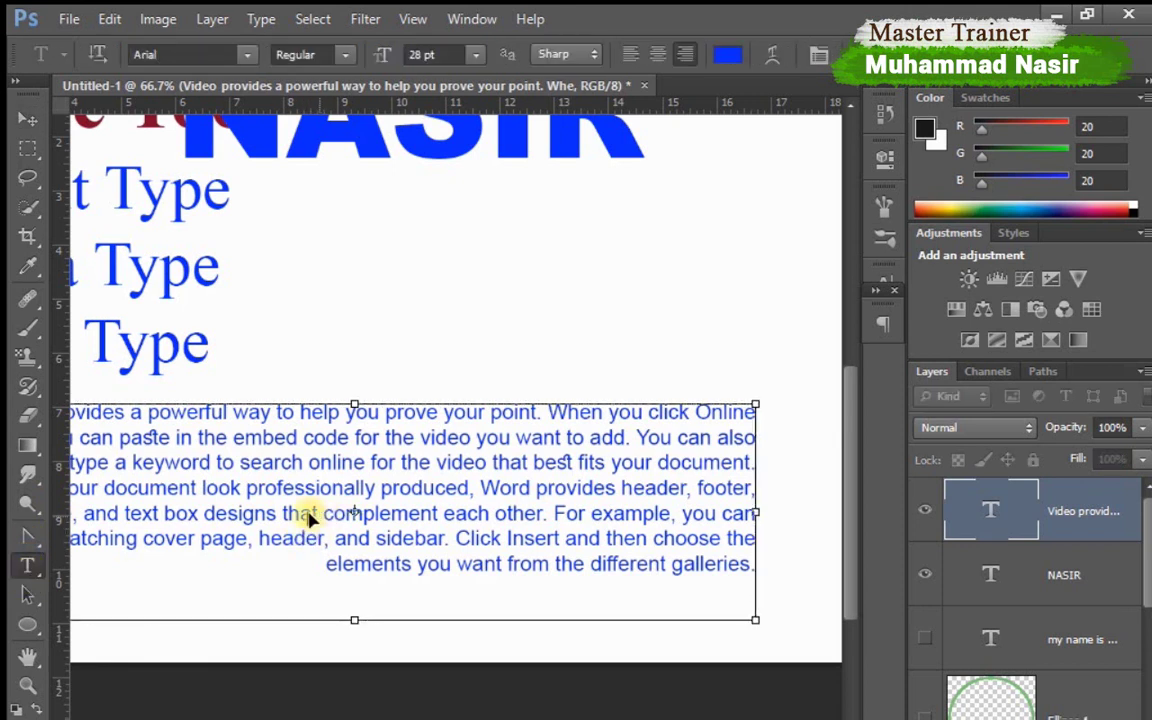
key("ctrl+a")
left_click(658, 54)
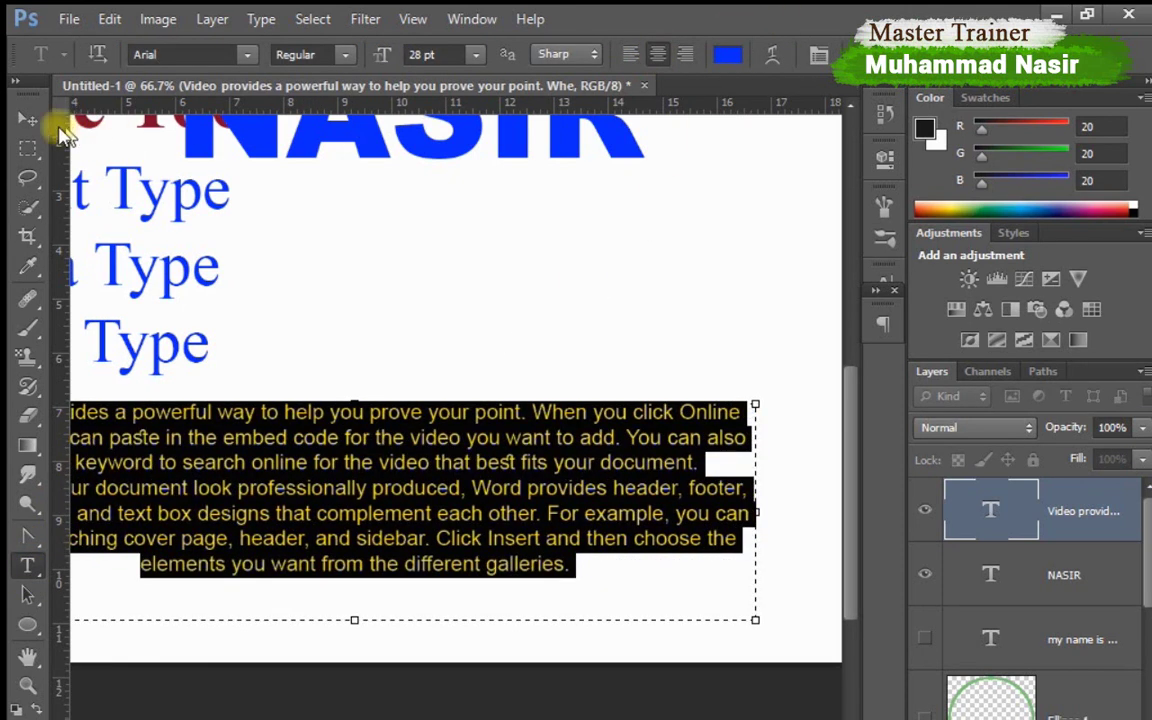
left_click(28, 118)
left_click_drag(306, 515, 441, 428)
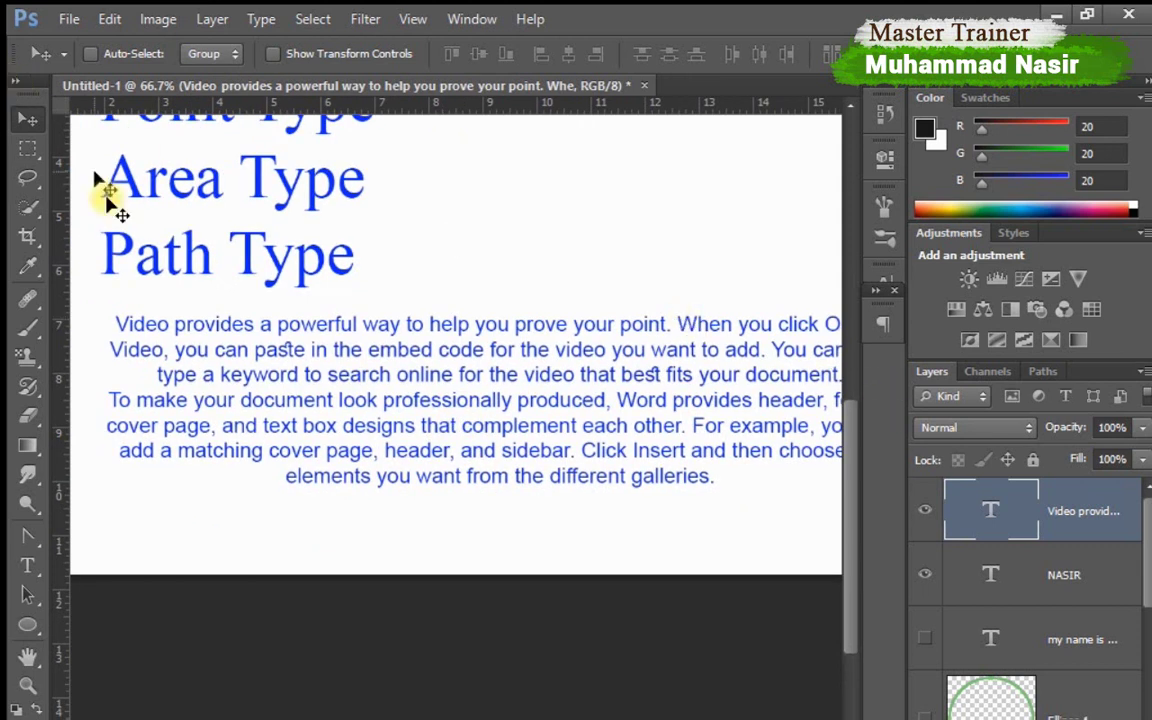
- Open the Paragraph panel from the Window menu and dock it collapsed below Character
scroll(500, 400, "right", 5)
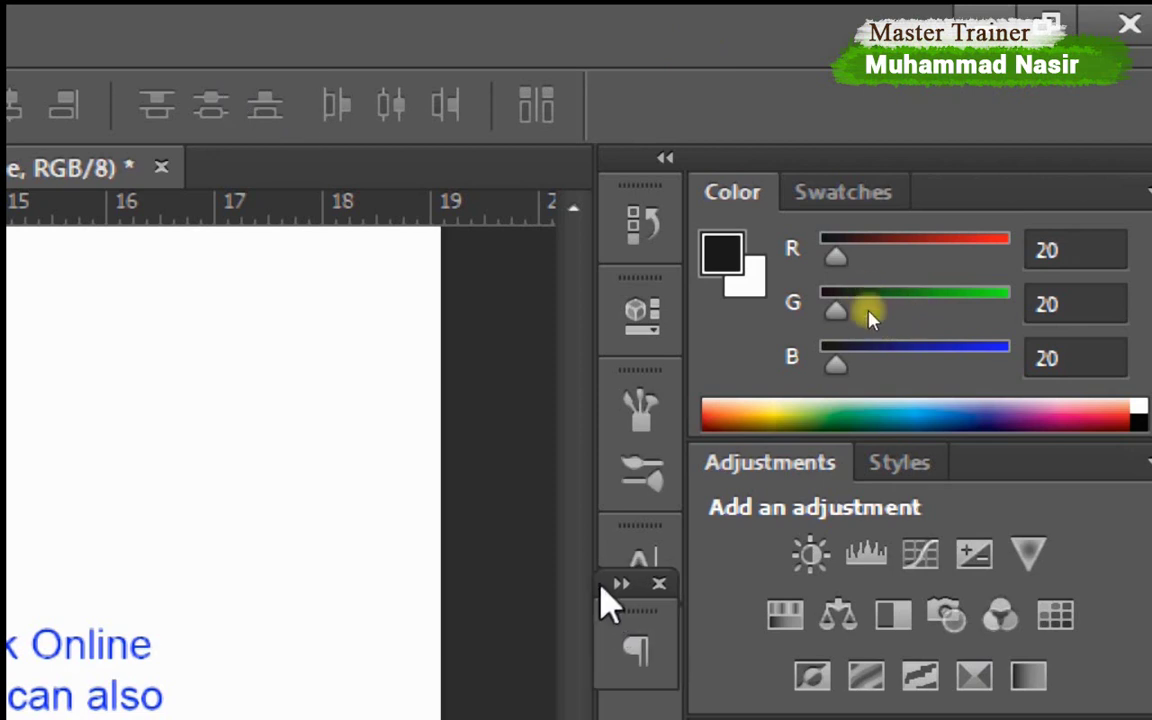
mouse_move(610, 597)
left_mouse_down()
mouse_move(638, 675)
mouse_move(553, 638)
left_mouse_up()
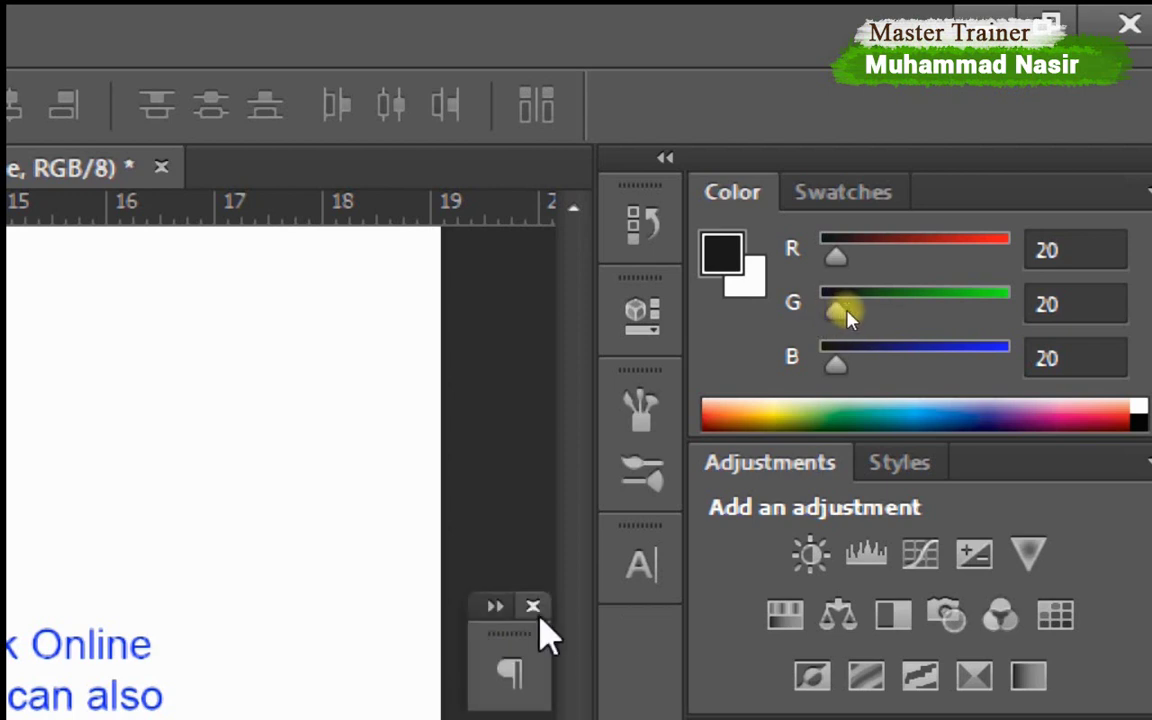
left_click(535, 608)
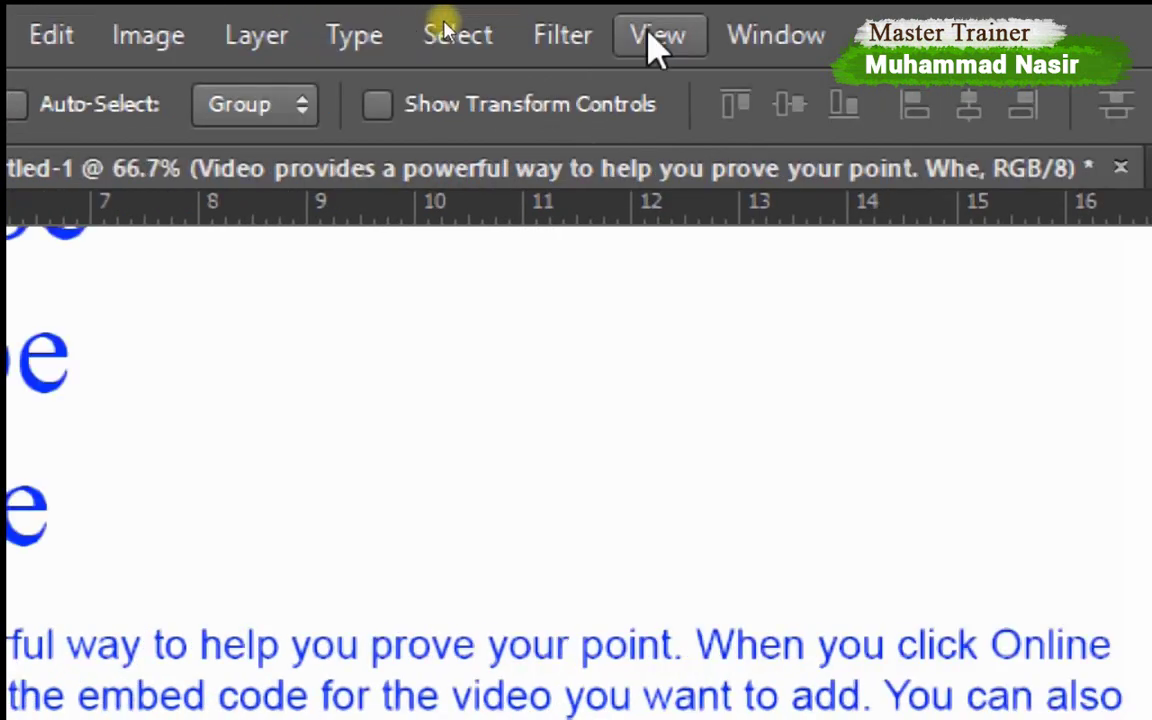
left_click(735, 45)
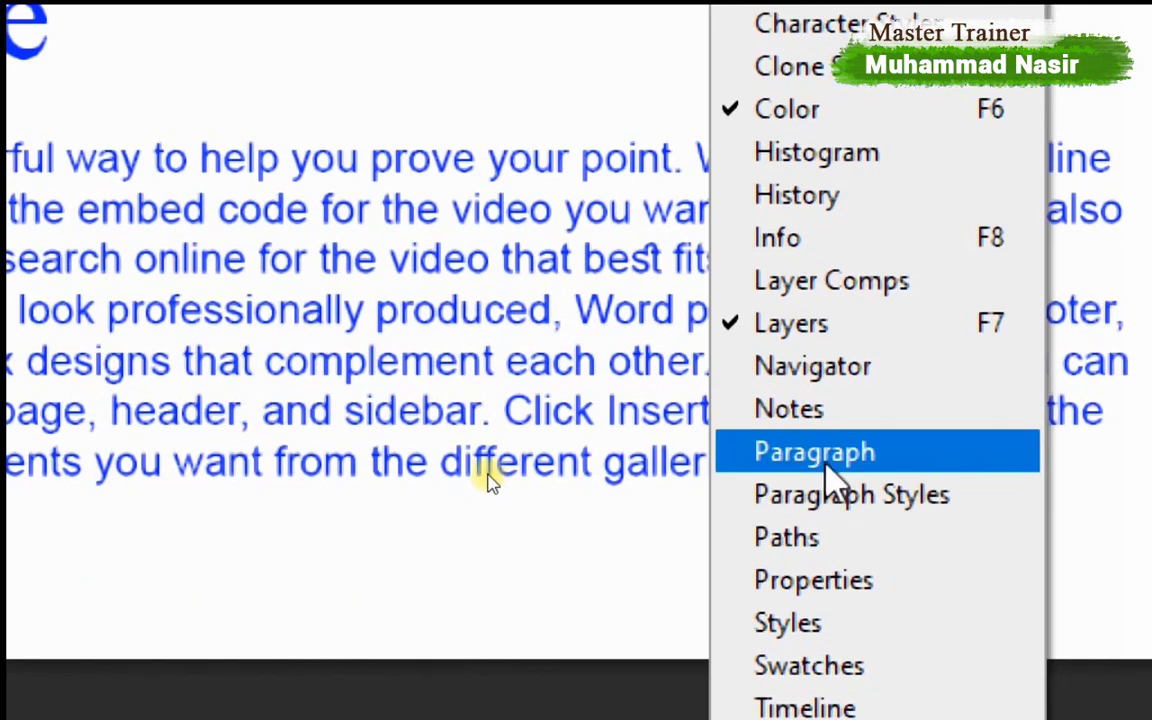
left_click(795, 458)
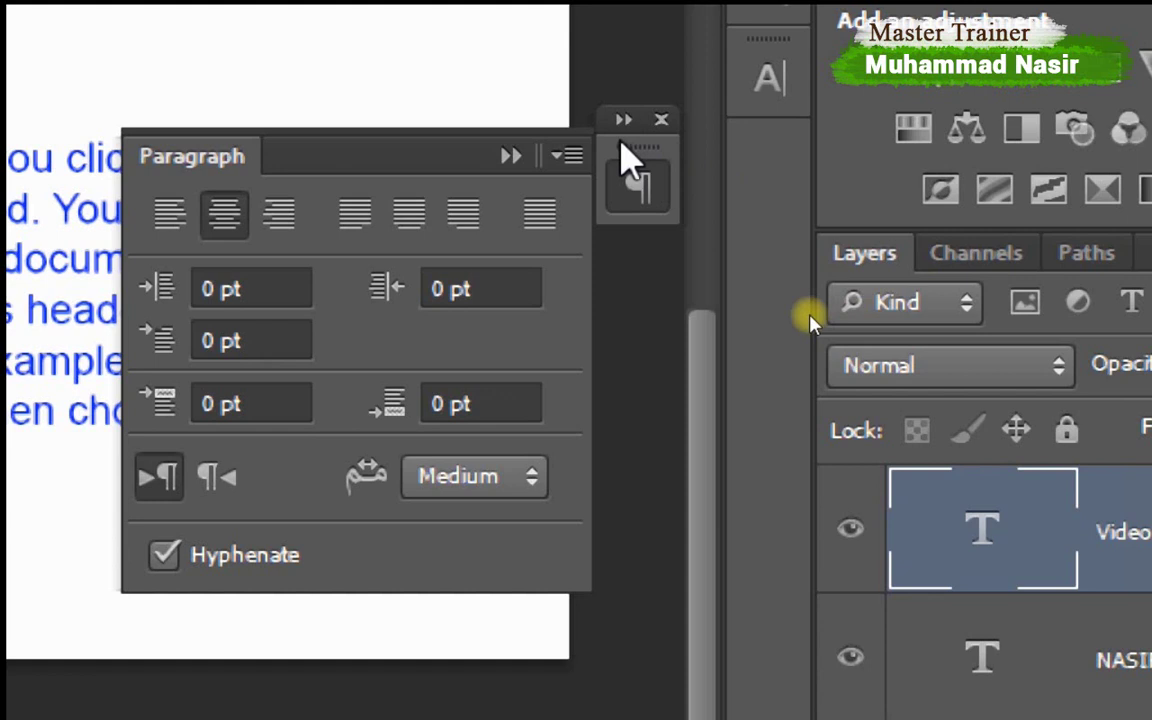
left_click_drag(617, 155, 750, 180)
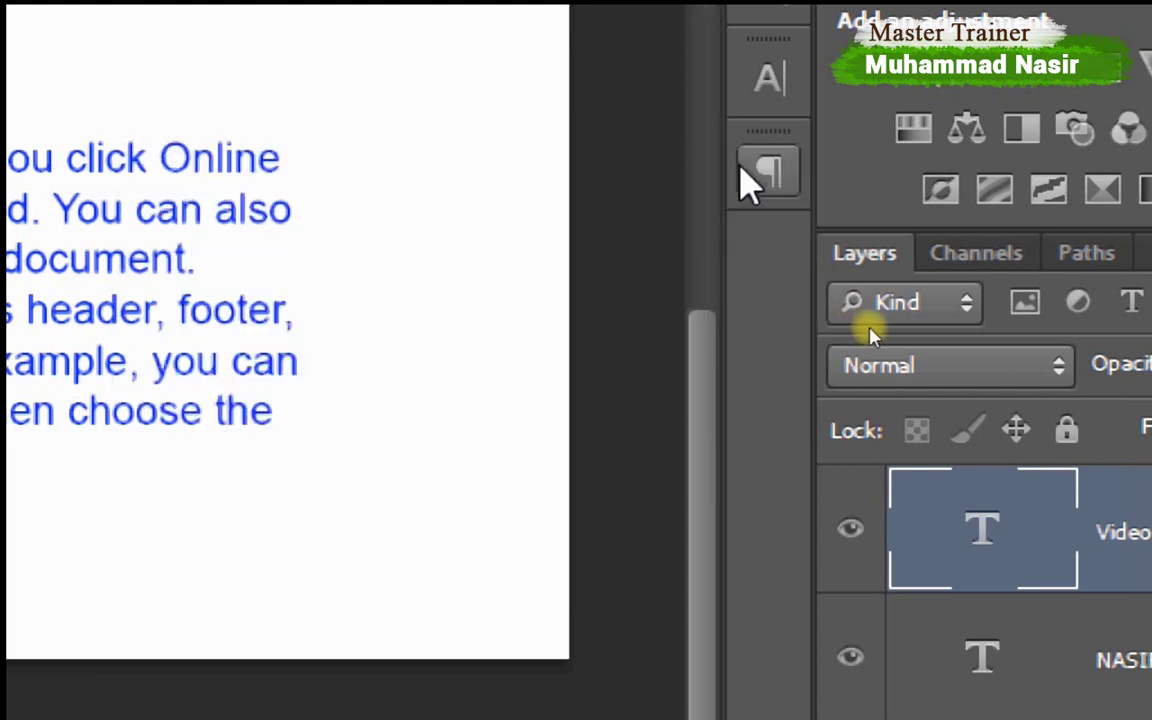
- Expand the docked Paragraph panel to show its indent and spacing settings
left_click(772, 176)
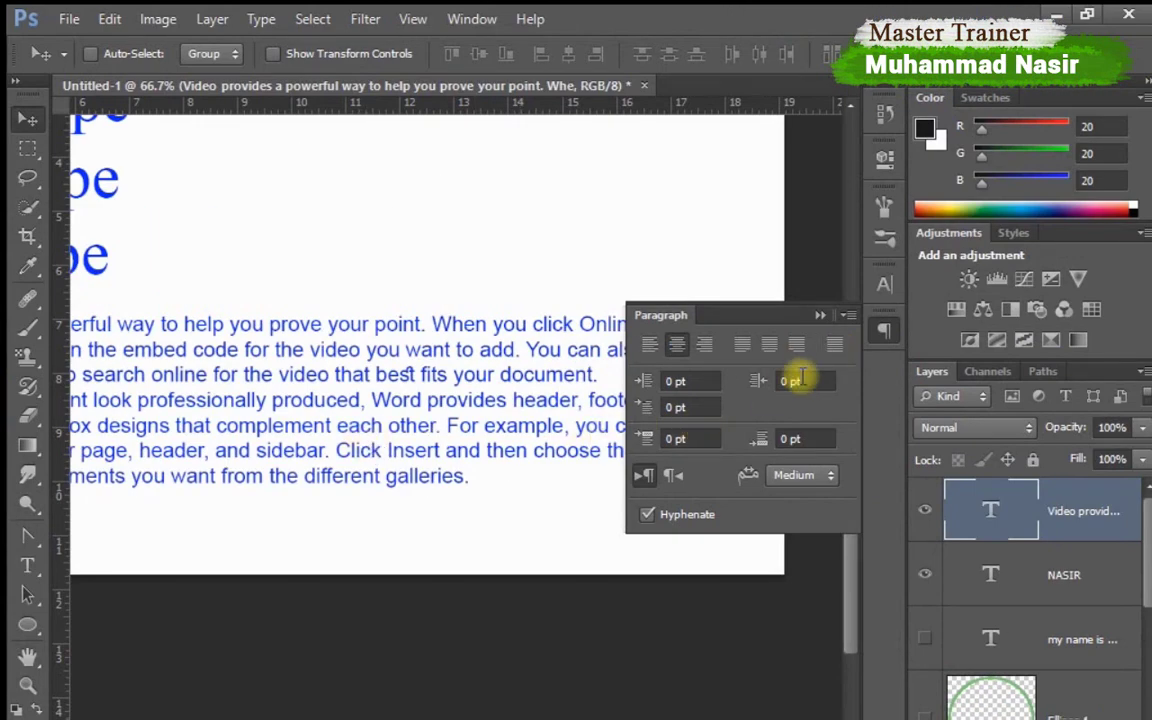
- Apply Justify All to the whole blue paragraph, commit, and check it at 100% zoom
left_click(883, 331)
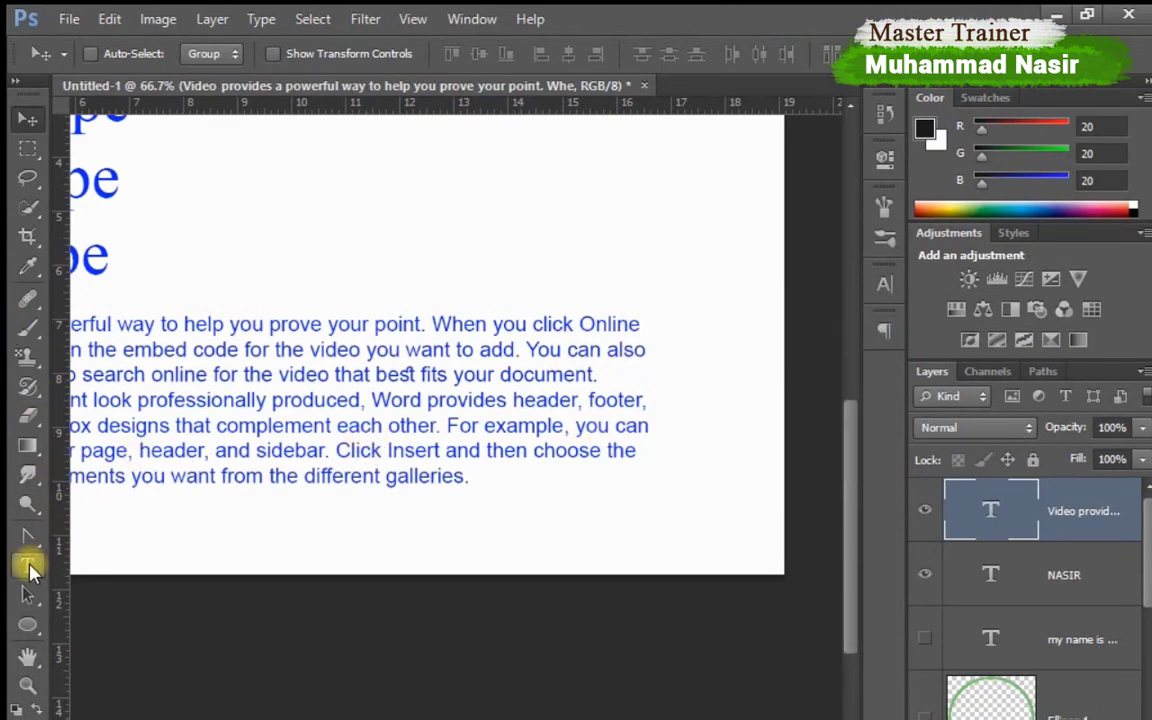
left_click(28, 567)
left_click(378, 367)
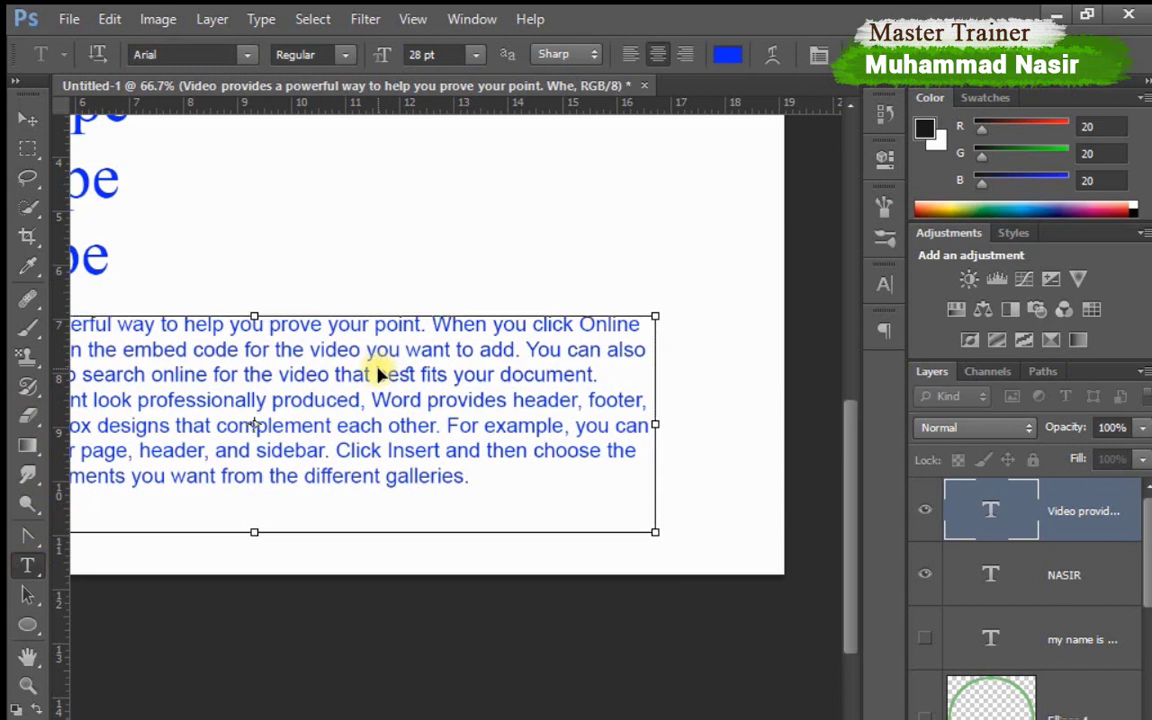
key("ctrl+a")
left_click(883, 331)
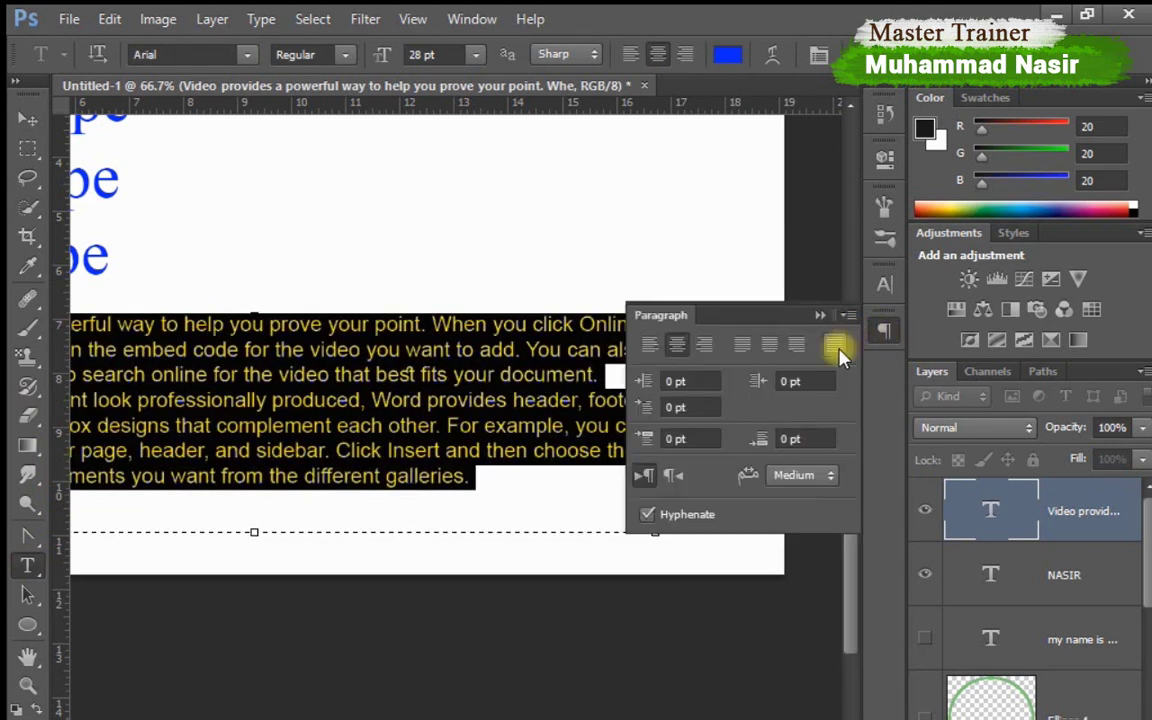
left_click(838, 355)
left_click(883, 331)
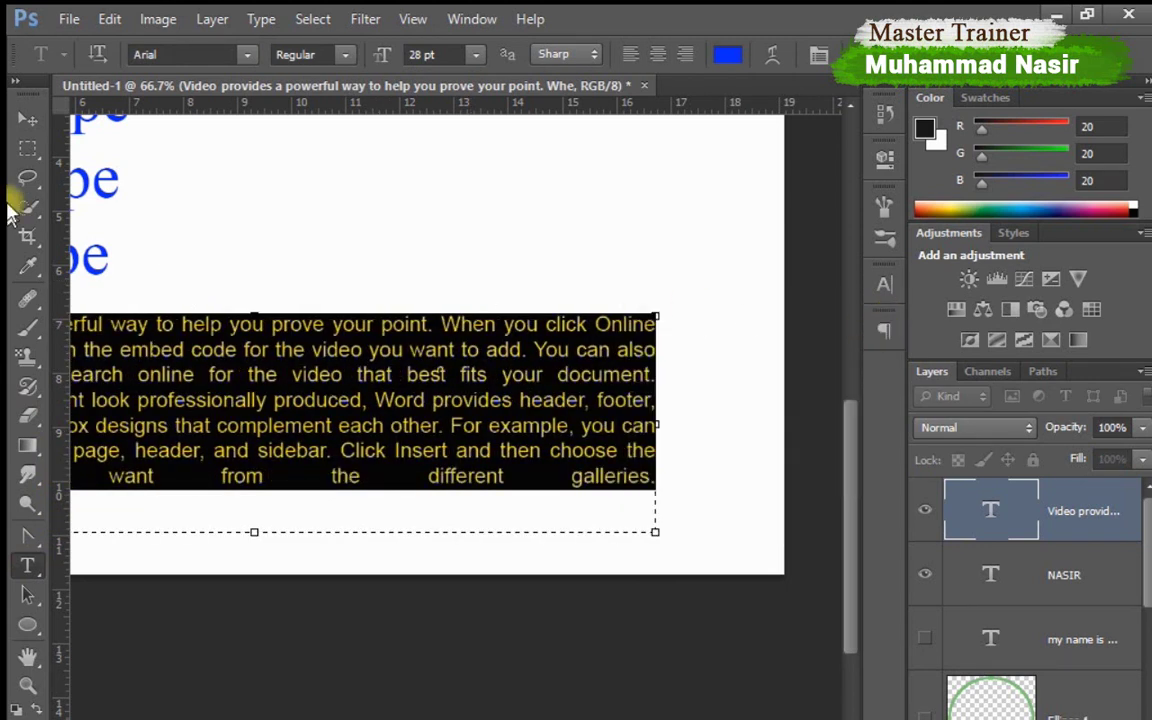
left_click(27, 119)
left_click_drag(378, 428, 557, 311)
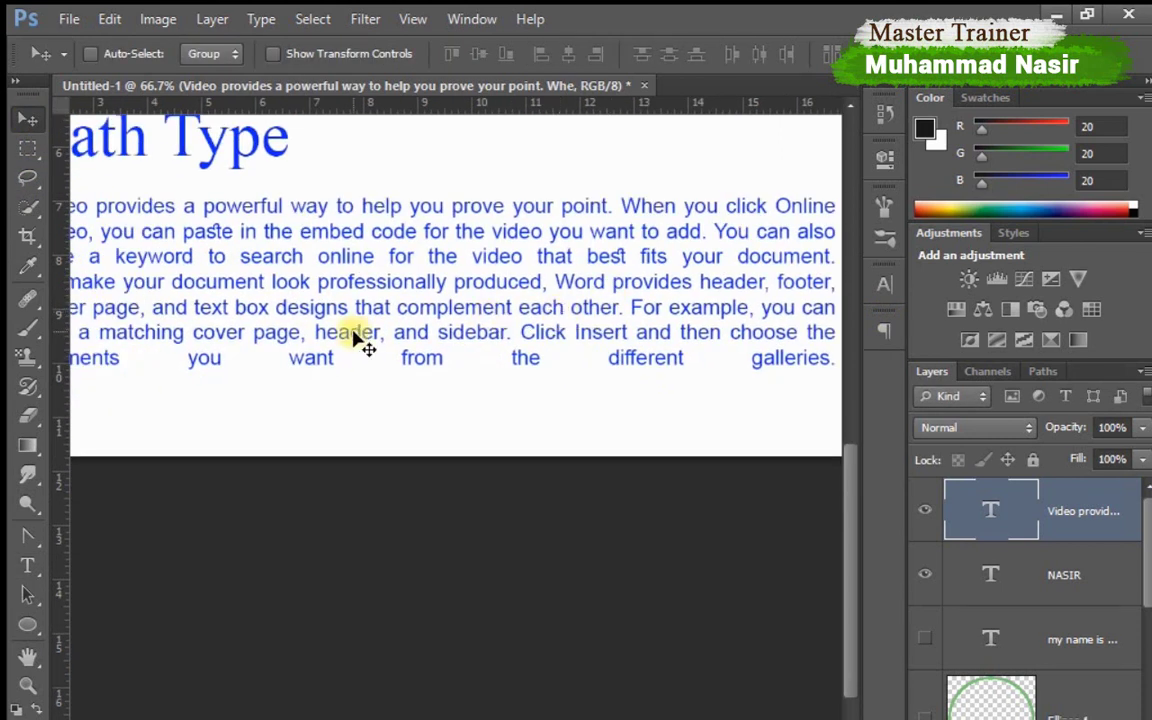
key("ctrl+plus")
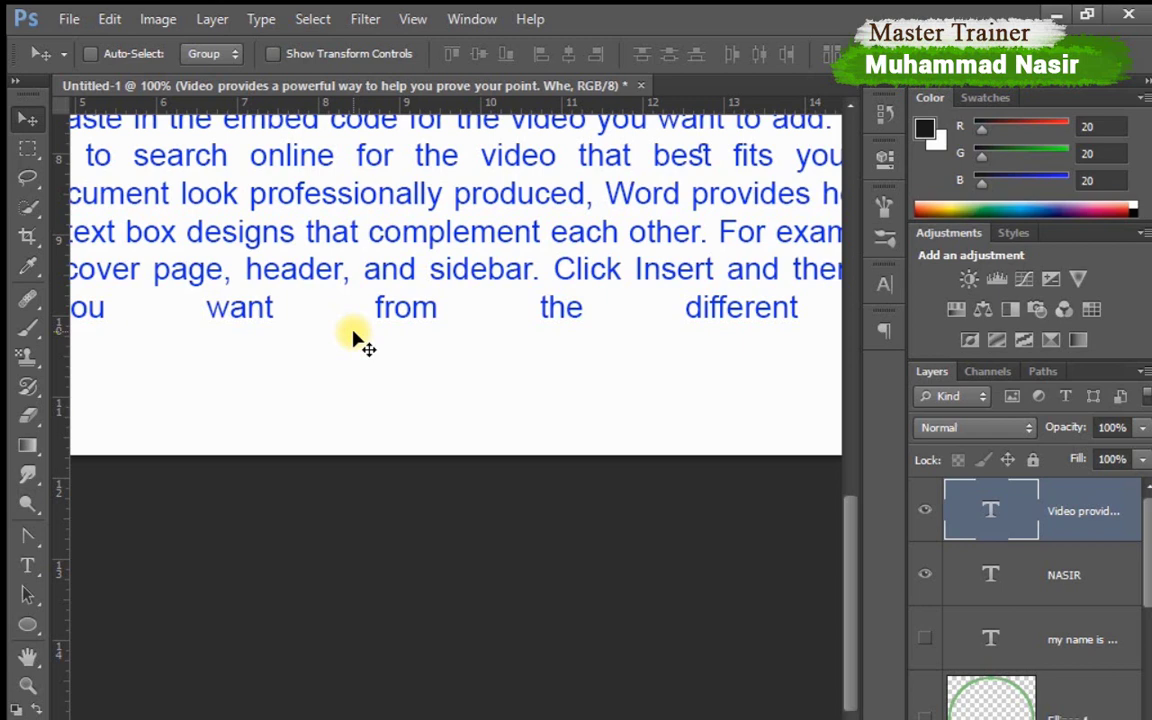
key("ctrl+minus")
key("ctrl+minus")
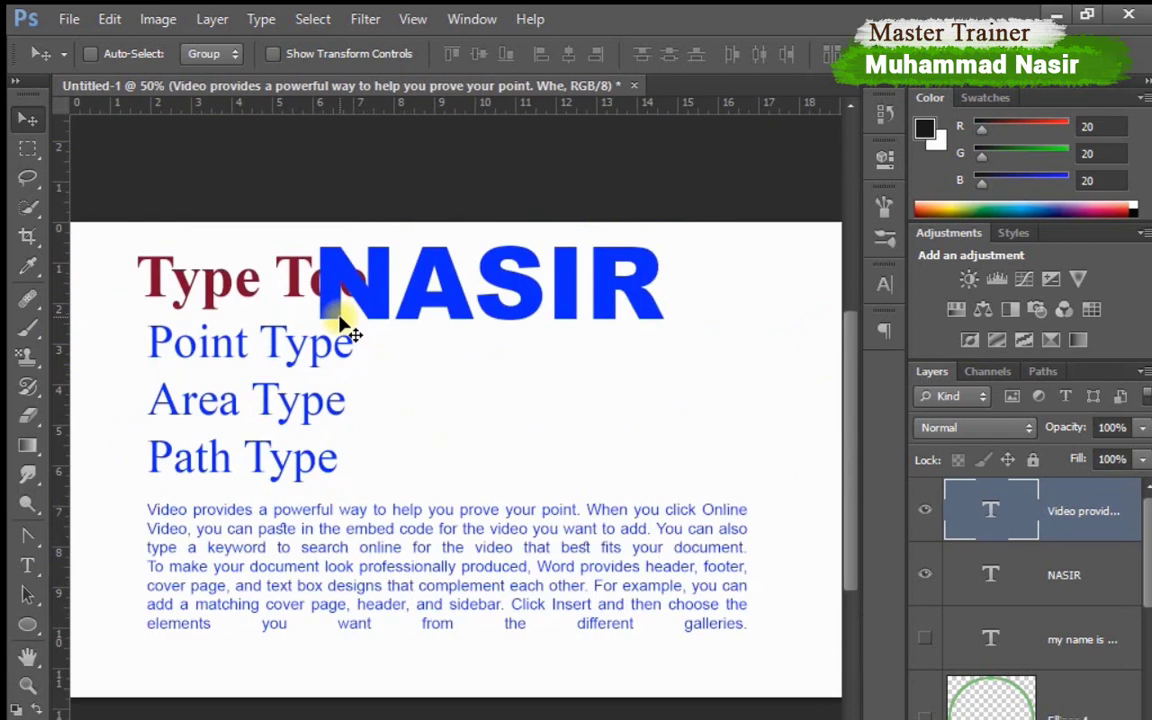
- Move the NASIR layer beside the Point and Area Type headings and select its text
left_click_drag(335, 568, 337, 564)
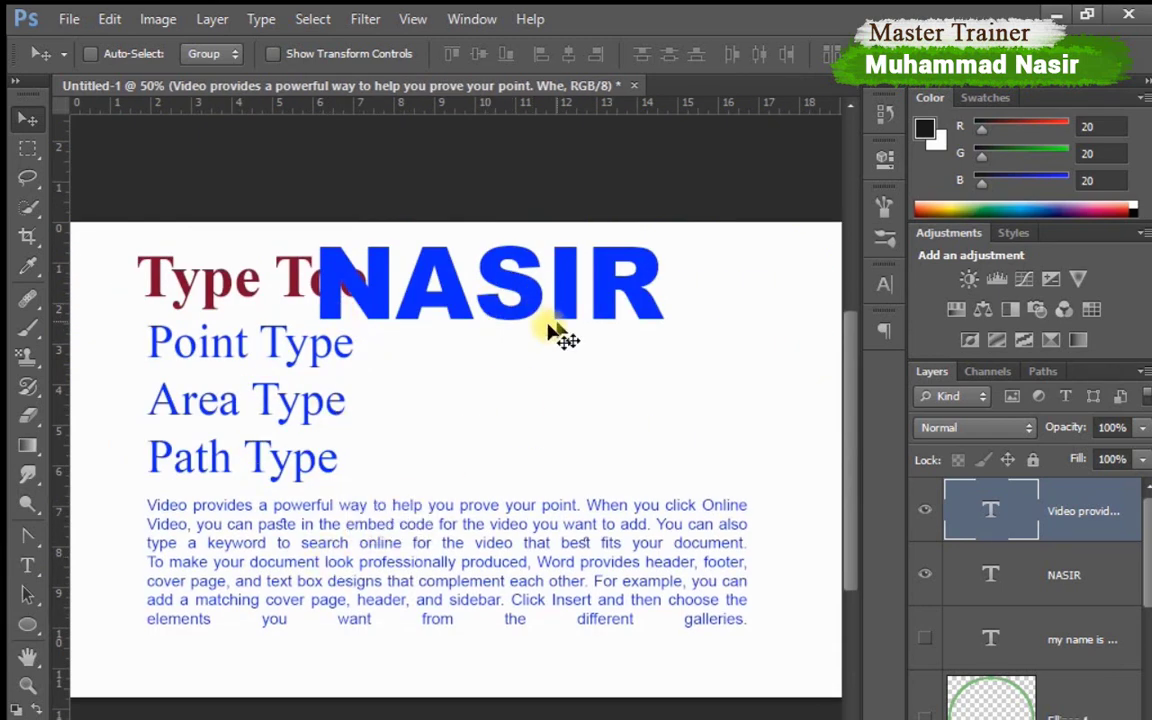
right_click(476, 305)
left_click(490, 318)
left_click_drag(463, 334, 530, 400)
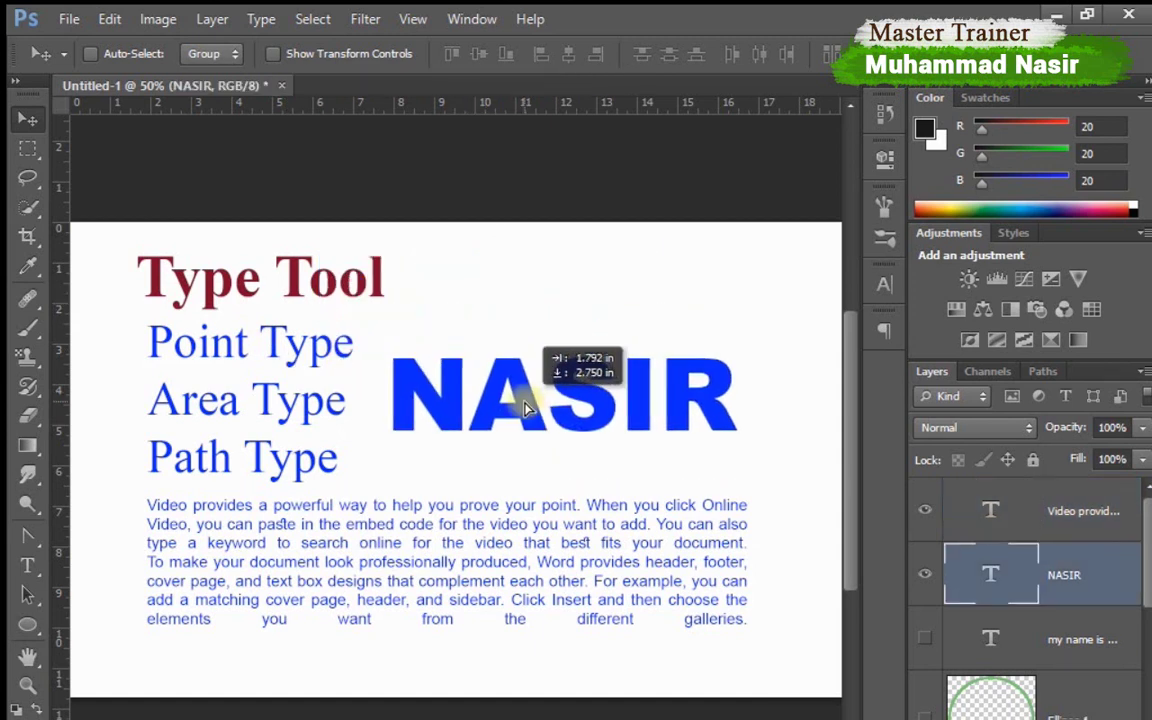
left_click(27, 566)
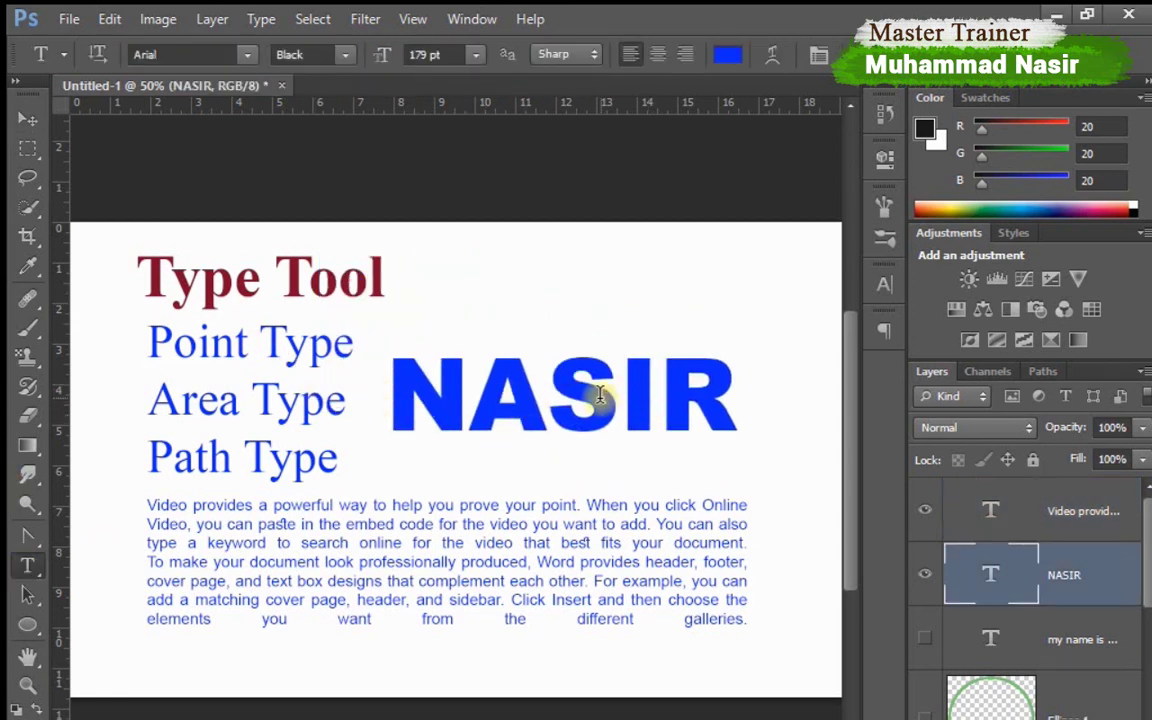
left_click(484, 386)
double_click(484, 386)
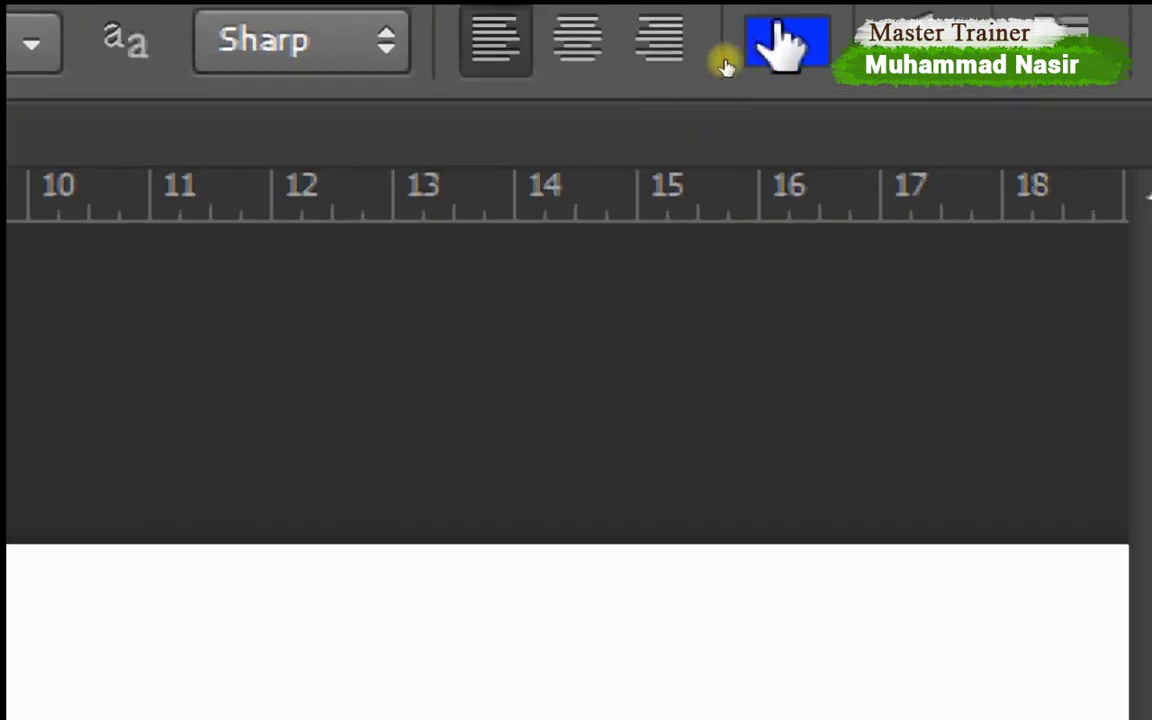
- Recolour NASIR to a magenta-purple (H 309°, S 64%, B 68%) and commit the change
left_click(784, 55)
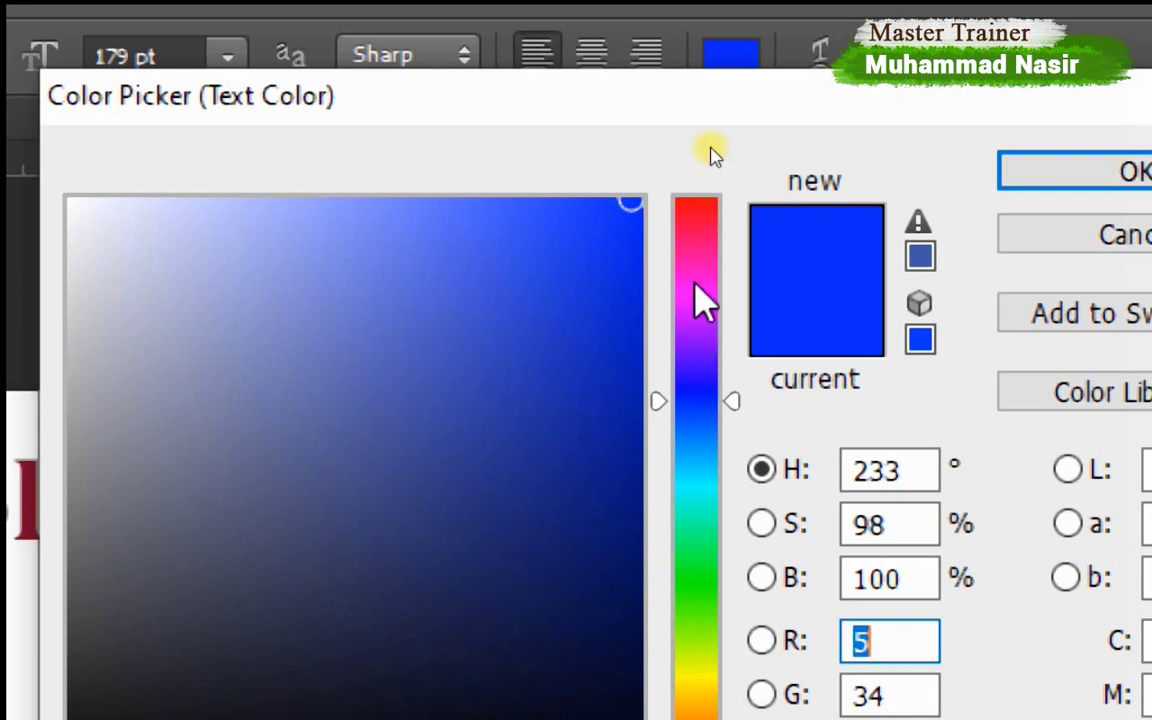
left_click_drag(706, 220, 708, 430)
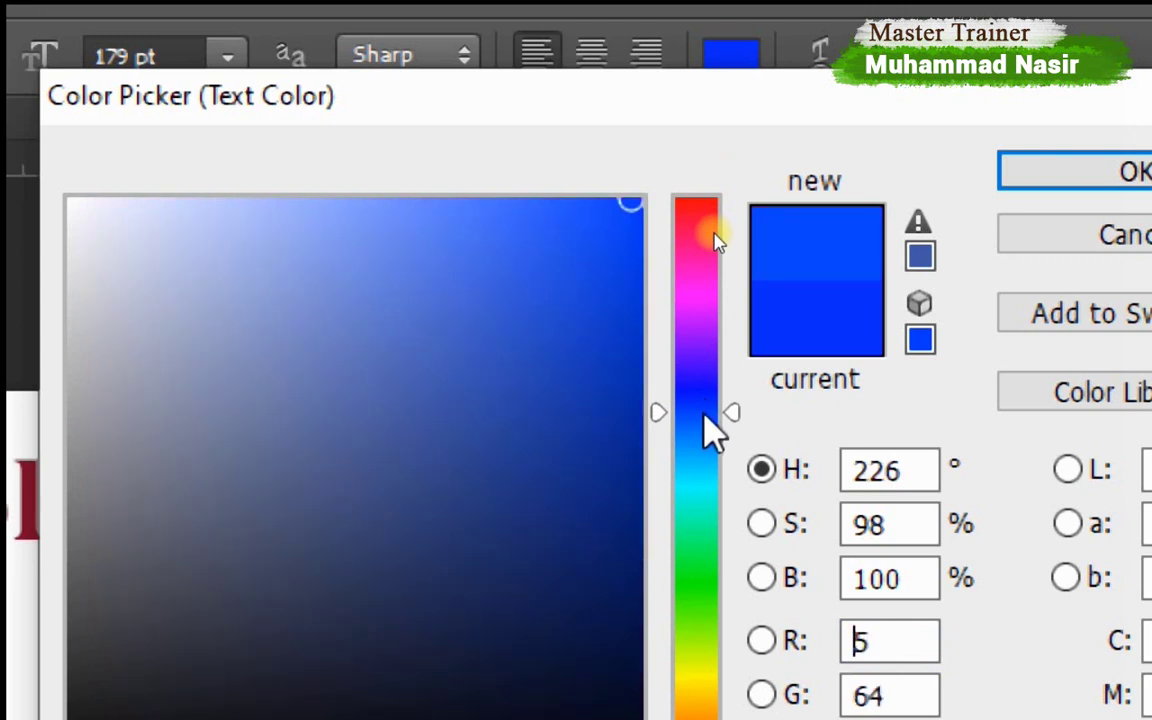
left_click_drag(710, 386, 697, 298)
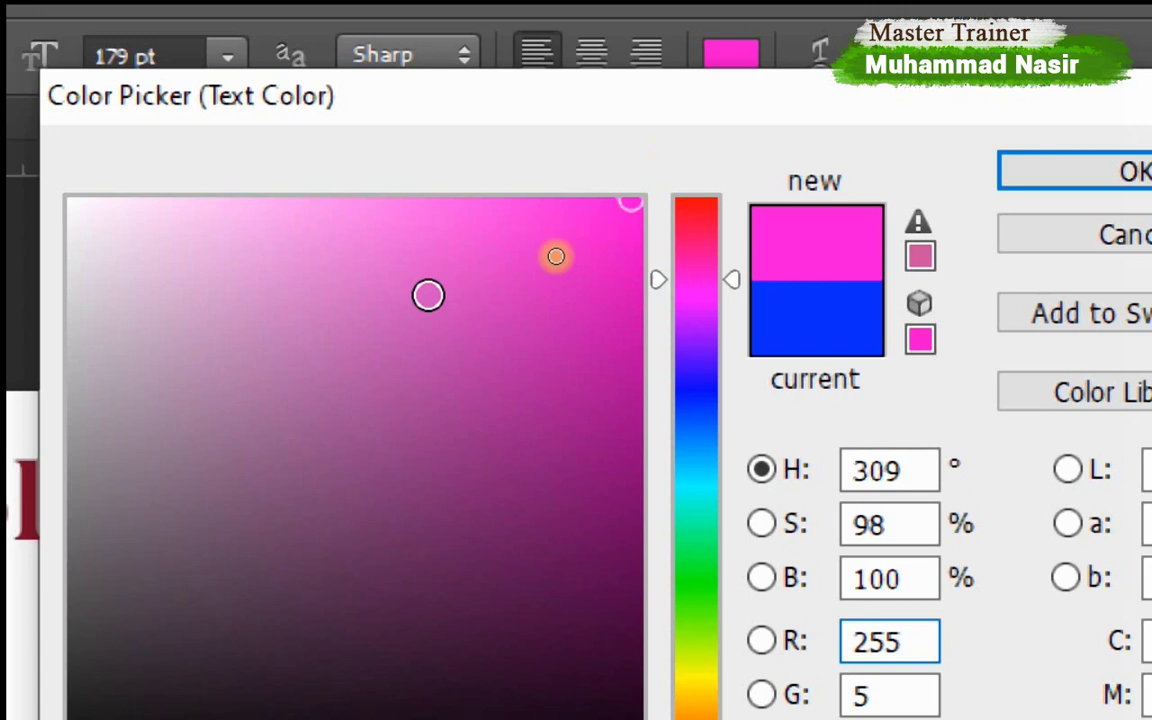
mouse_move(442, 301)
left_mouse_down()
mouse_move(445, 252)
mouse_move(347, 204)
left_mouse_up()
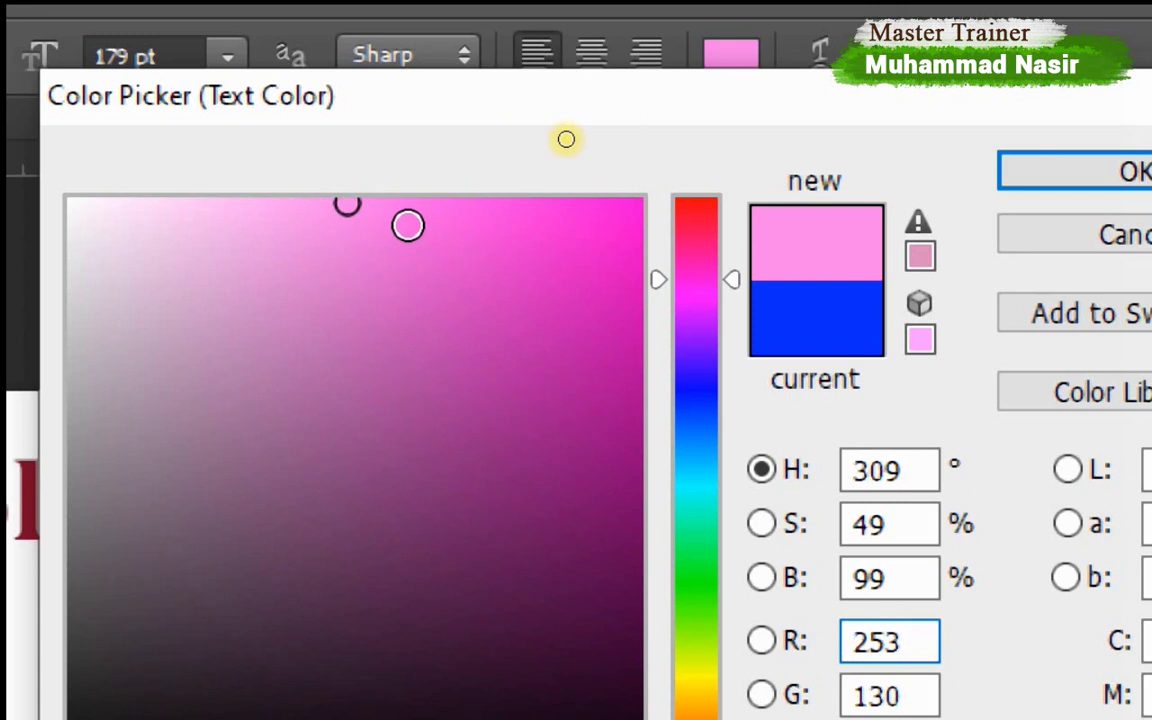
left_click(453, 588)
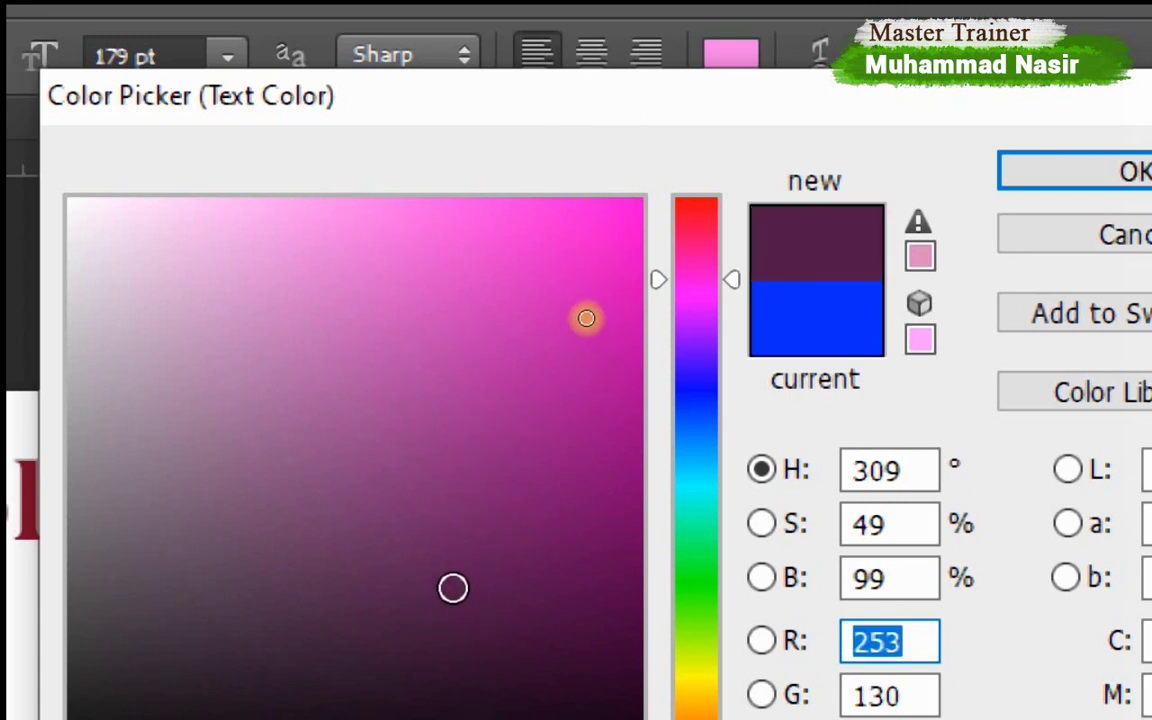
left_click_drag(453, 588, 410, 550)
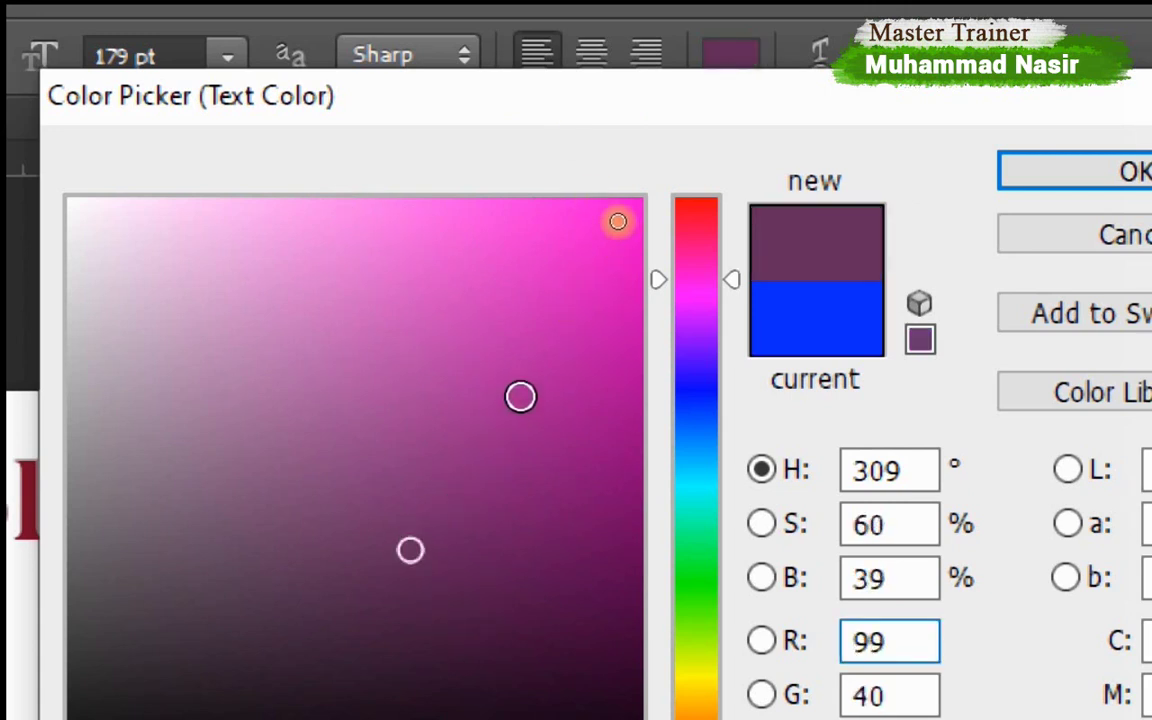
left_click(387, 383)
left_click(411, 381)
left_click(368, 381)
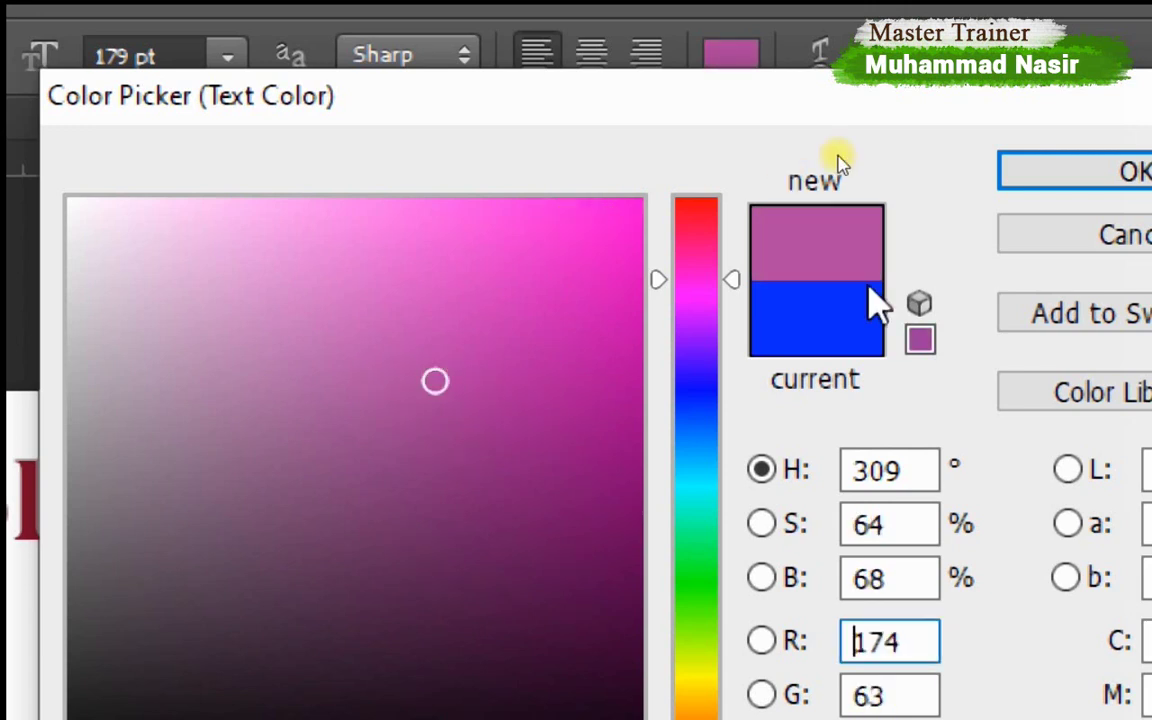
left_click(1050, 178)
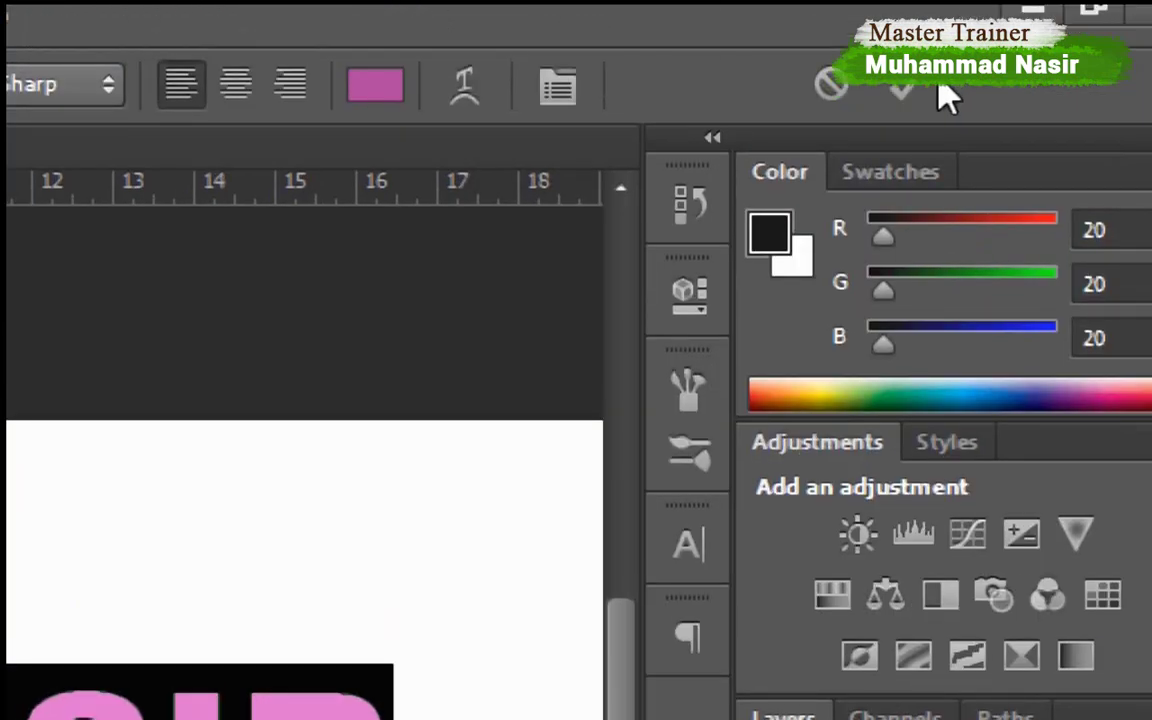
left_click(916, 86)
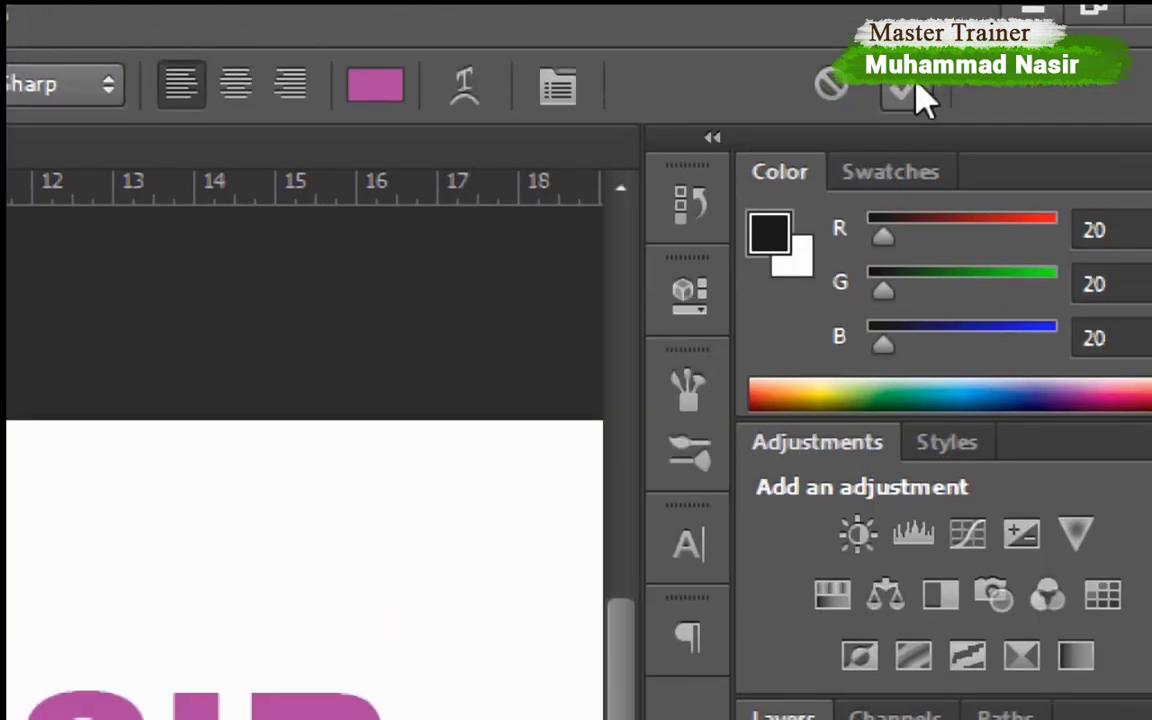